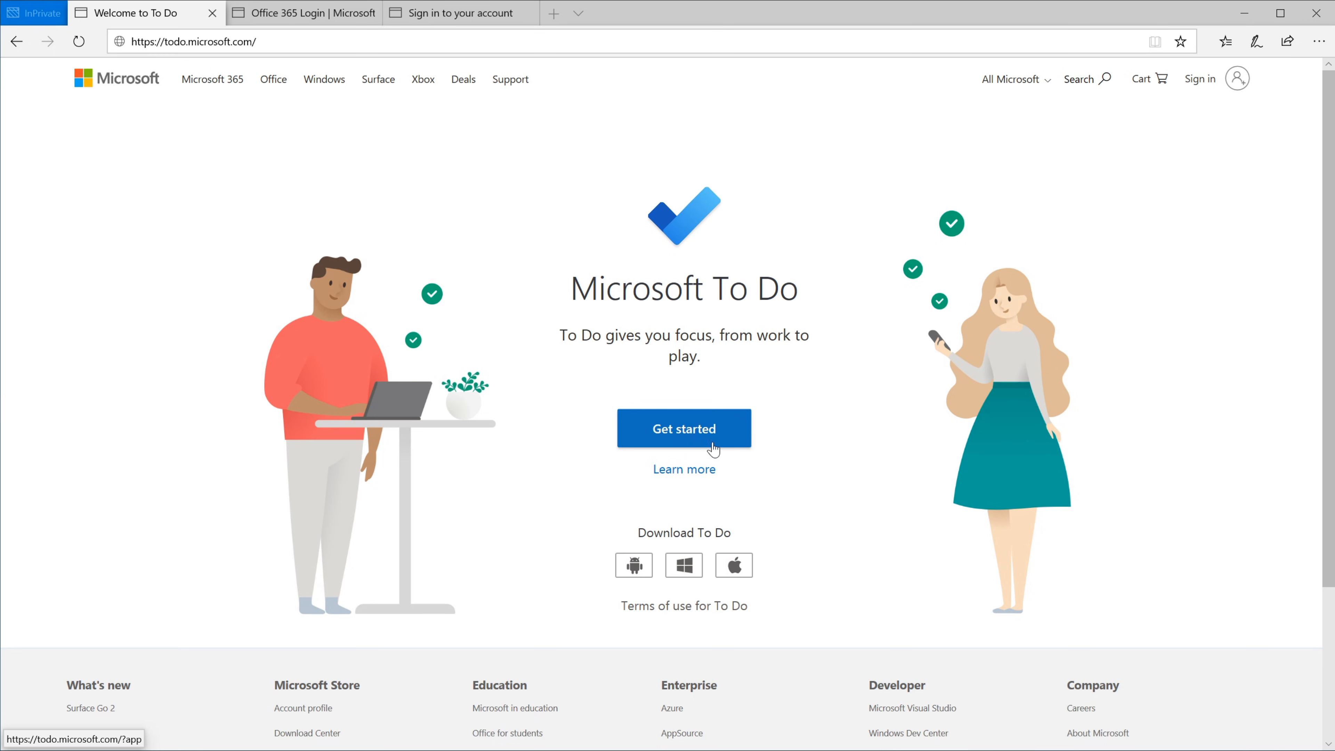
# - Look at the Office home page and the Microsoft account sign-in page as ways to reach To Do
pyautogui.click(324, 17)
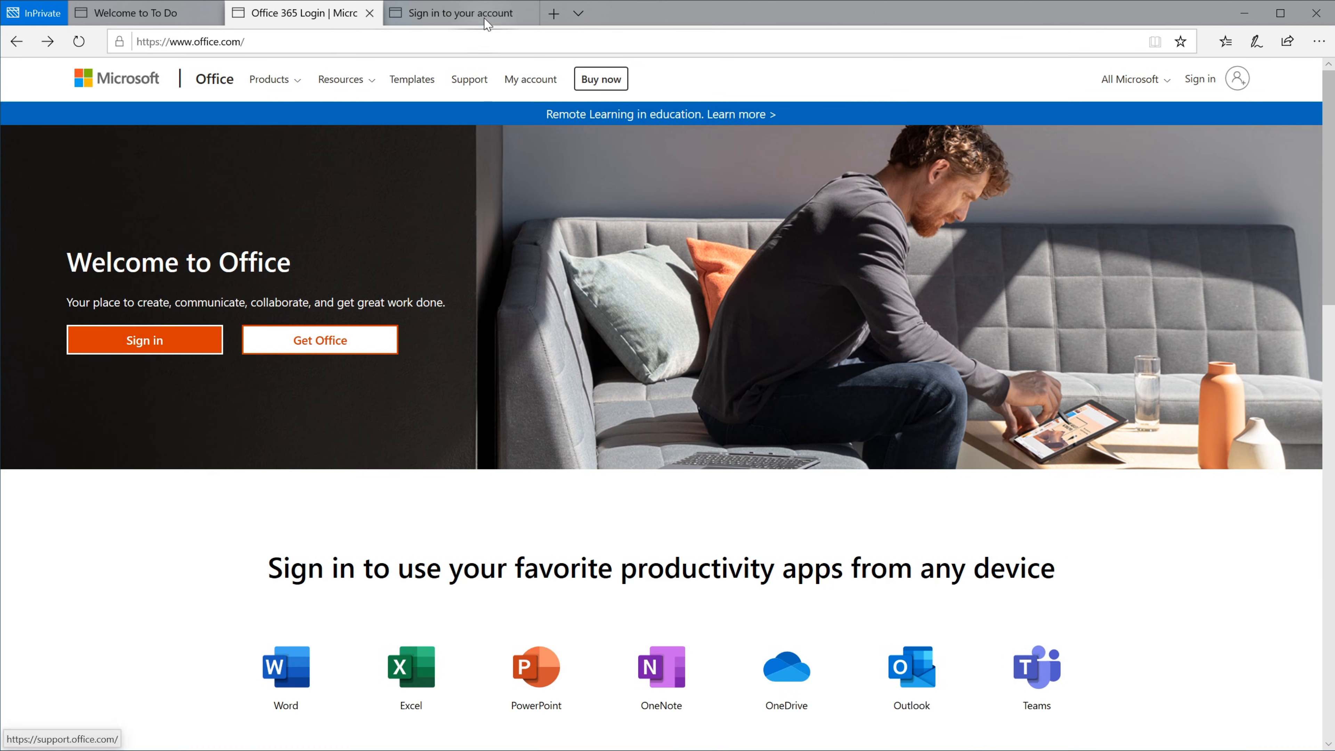
pyautogui.click(457, 13)
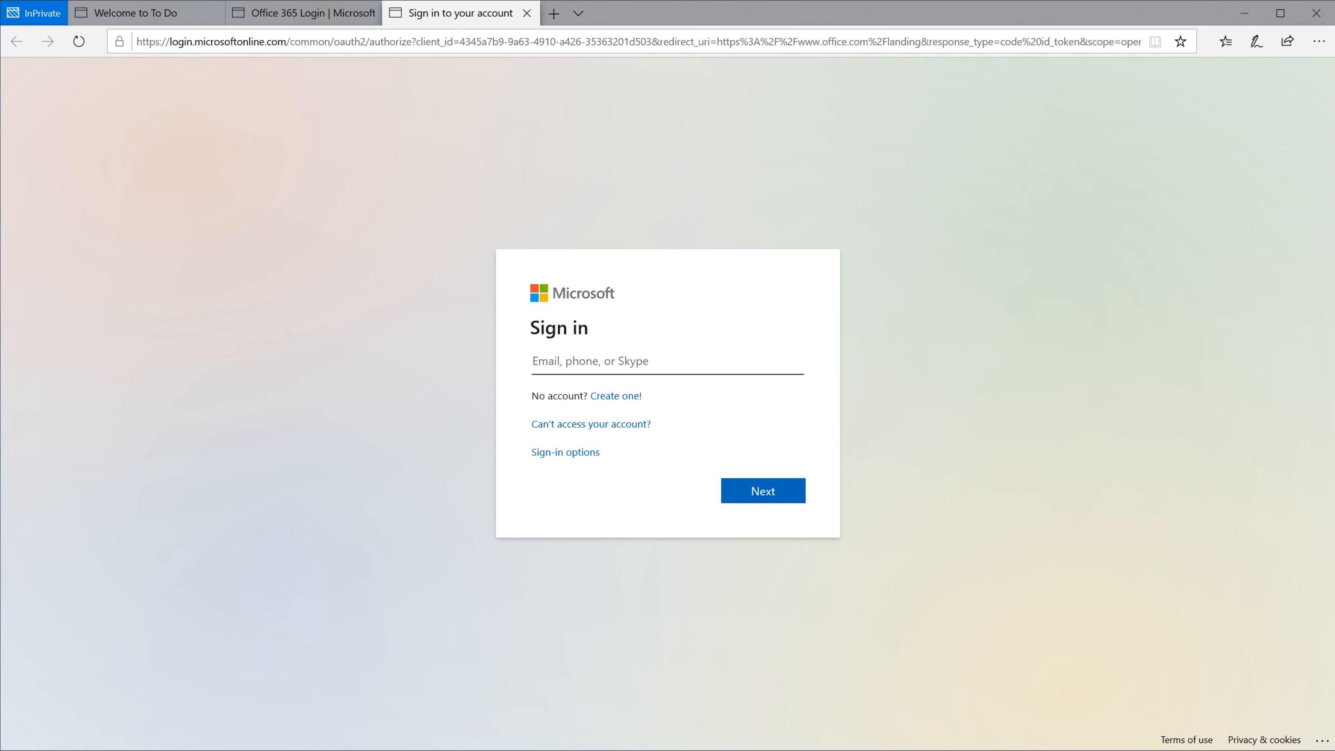
pyautogui.click(667, 362)
pyautogui.click(1041, 356)
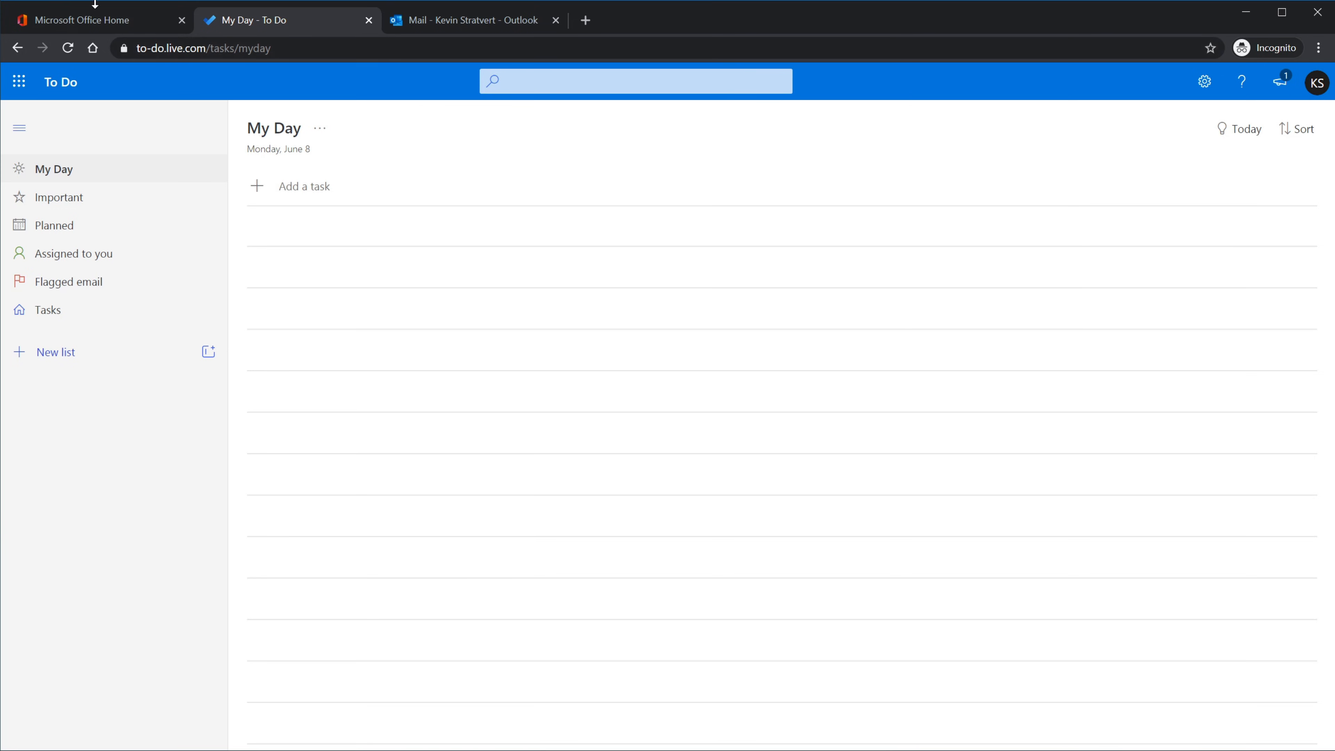
# - View the app list on the signed-in Office home page and return to the To Do page
pyautogui.click(102, 24)
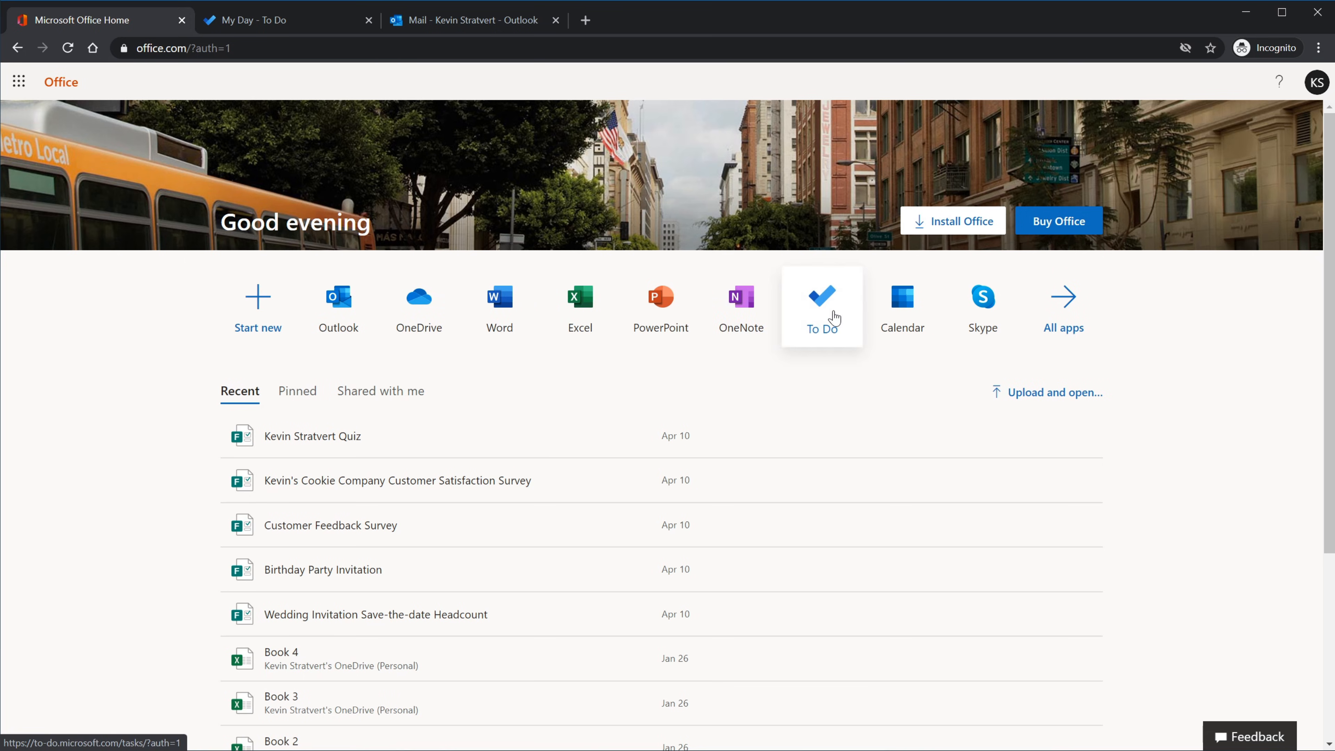
pyautogui.click(304, 30)
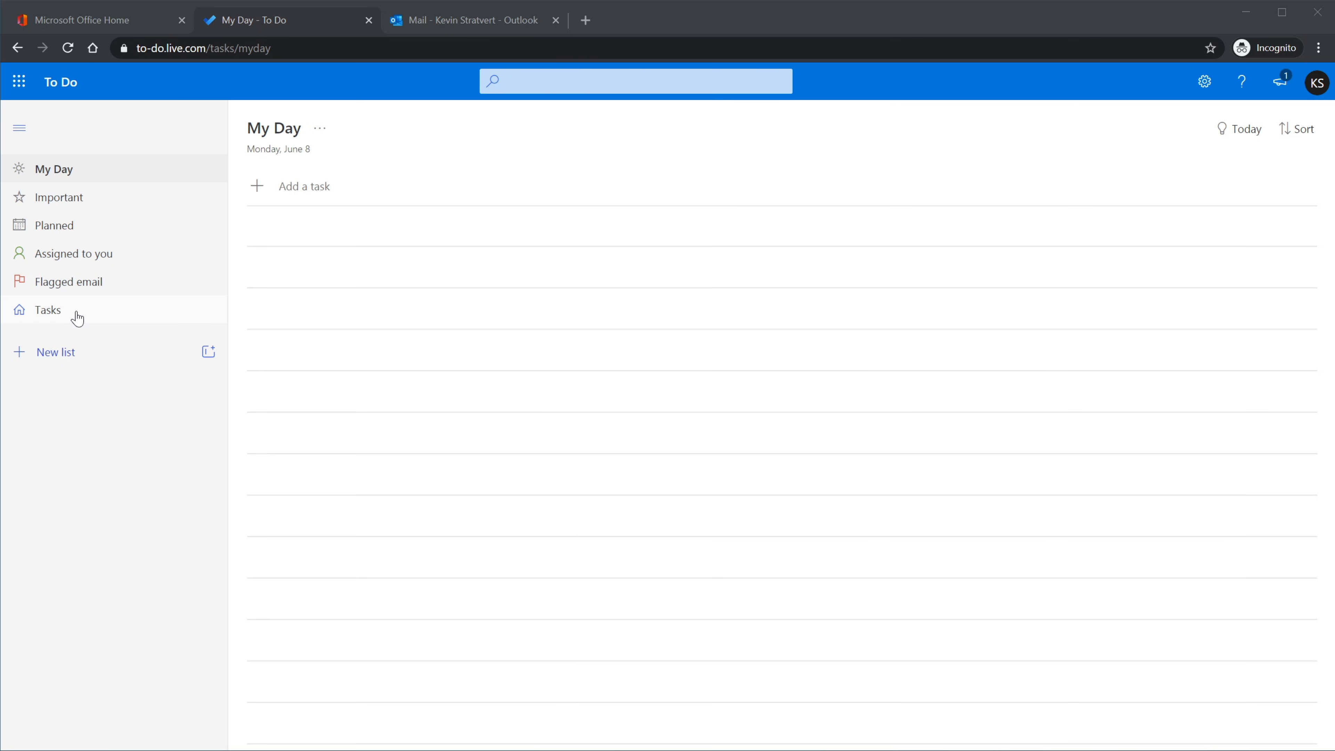
# - Add the task "Welcome to Microsoft To Do" to the Tasks list and mark it as completed
pyautogui.click(121, 318)
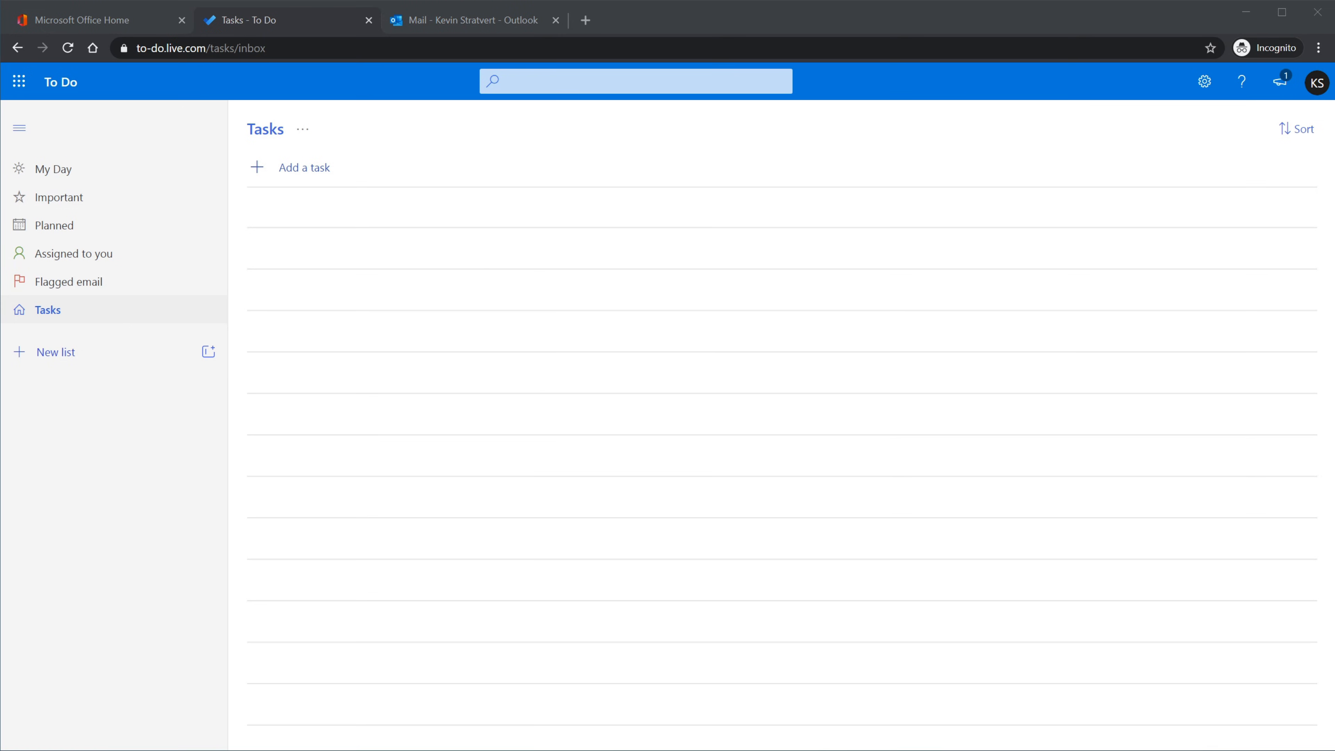
pyautogui.click(415, 169)
pyautogui.write('Welcome to Microsoft To Do')
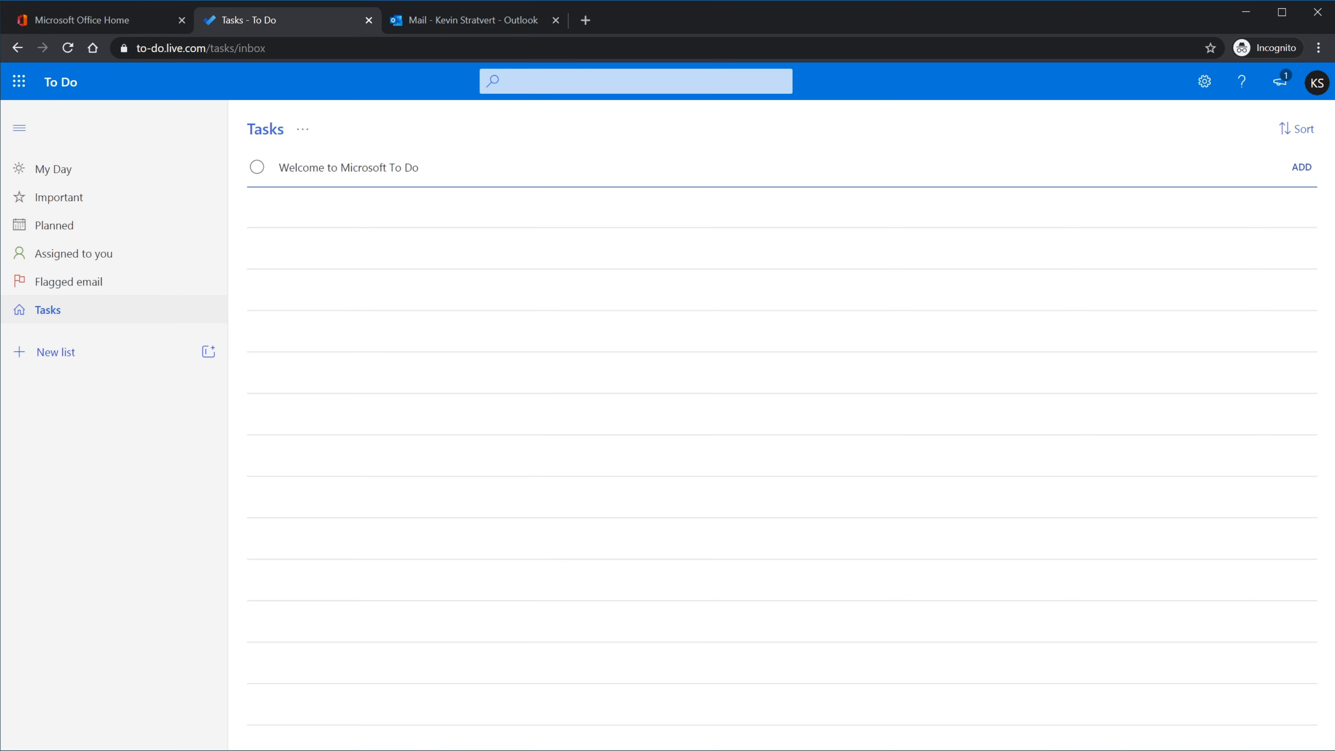
pyautogui.press('Return')
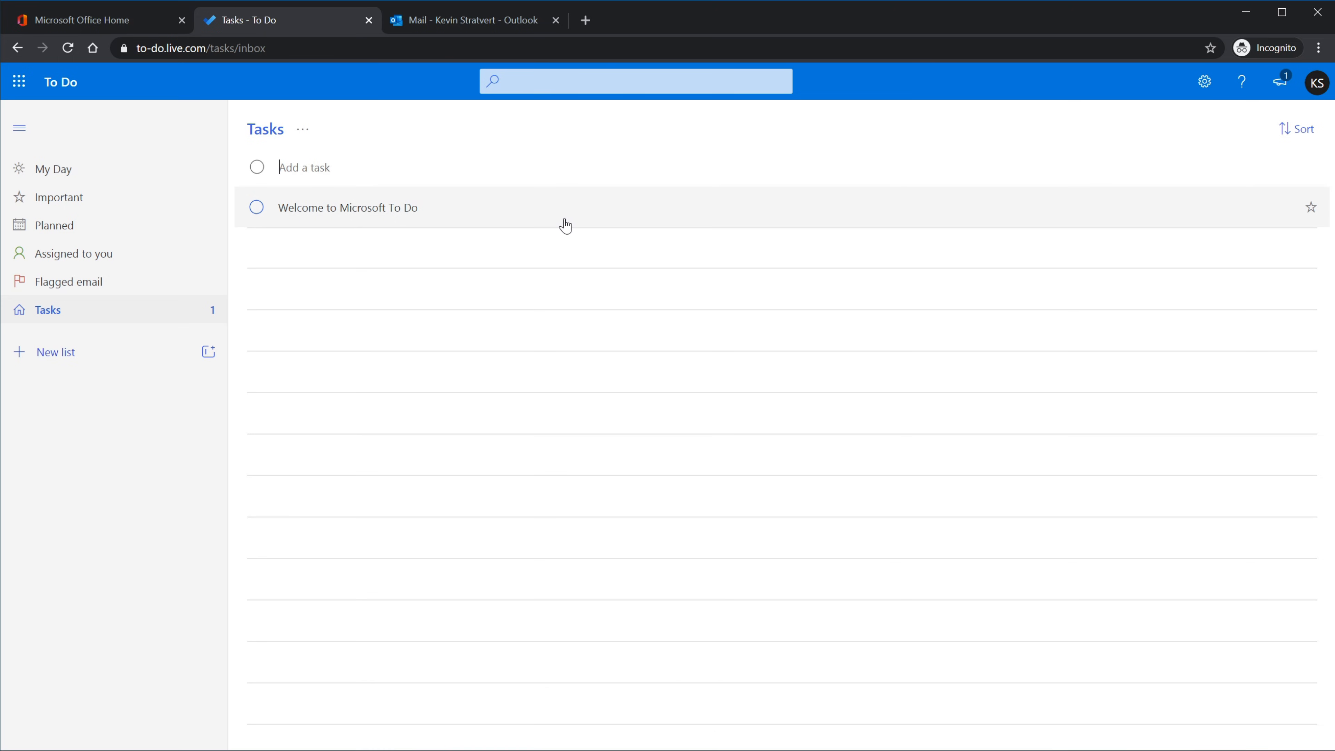
pyautogui.click(257, 208)
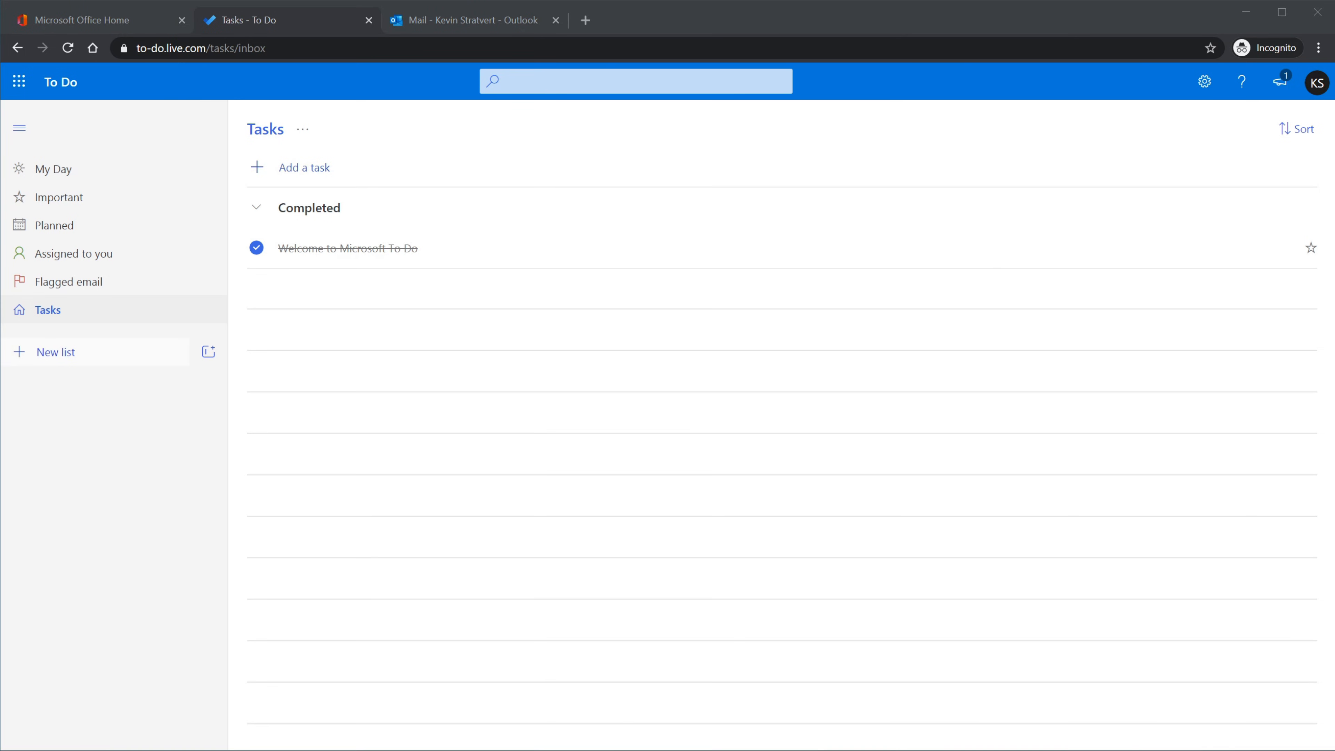
# - Create a new list named "Start YouTube channel"
pyautogui.click(45, 357)
pyautogui.write('Start YouTube channel')
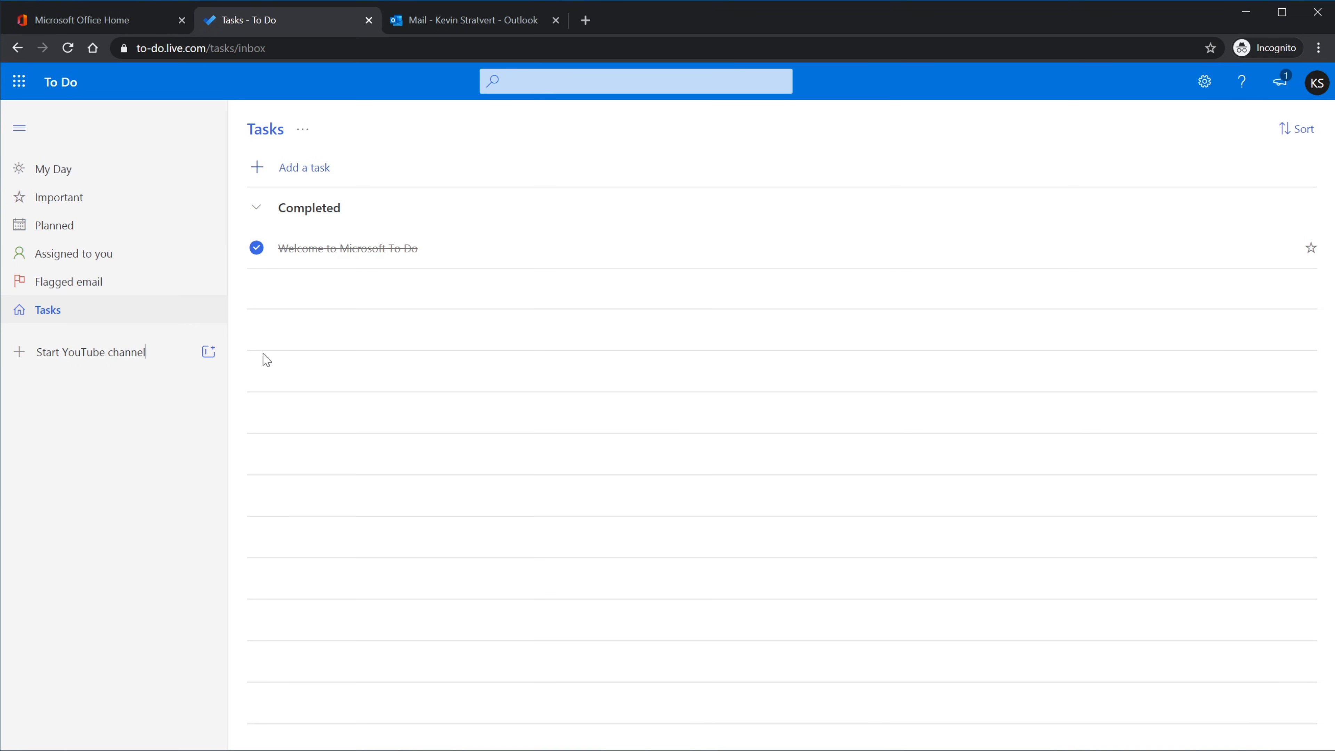
pyautogui.press('Return')
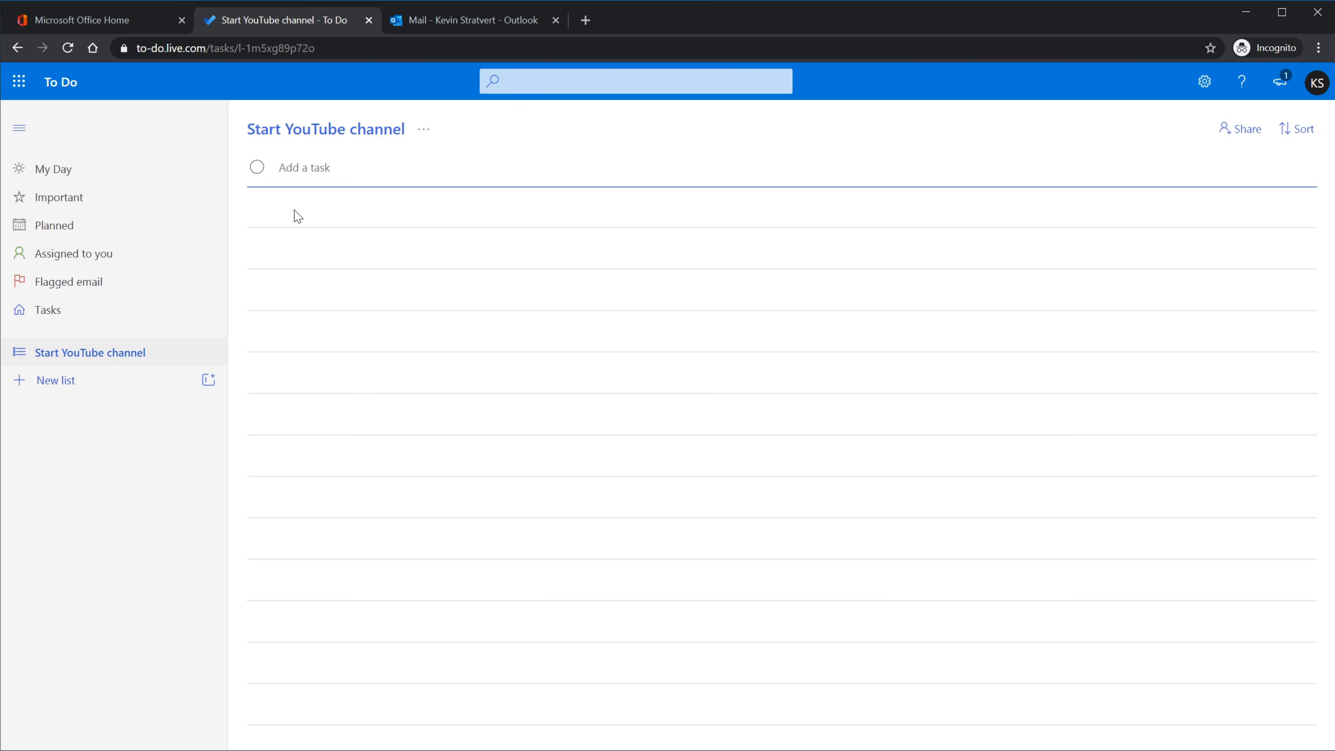
# - Rename the YouTube list as "Start an amazing YouTube channel"
pyautogui.click(297, 134)
pyautogui.click(285, 129)
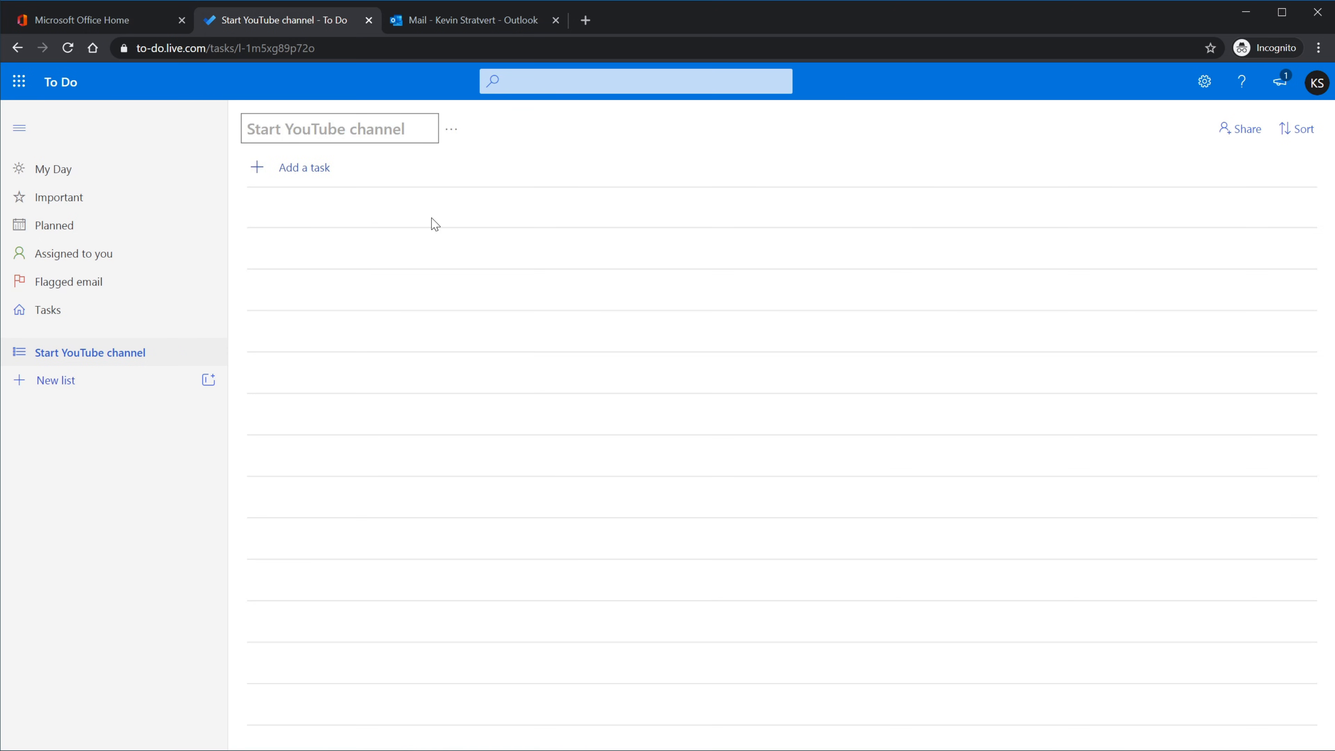
pyautogui.write('an amazing')
pyautogui.press('Return')
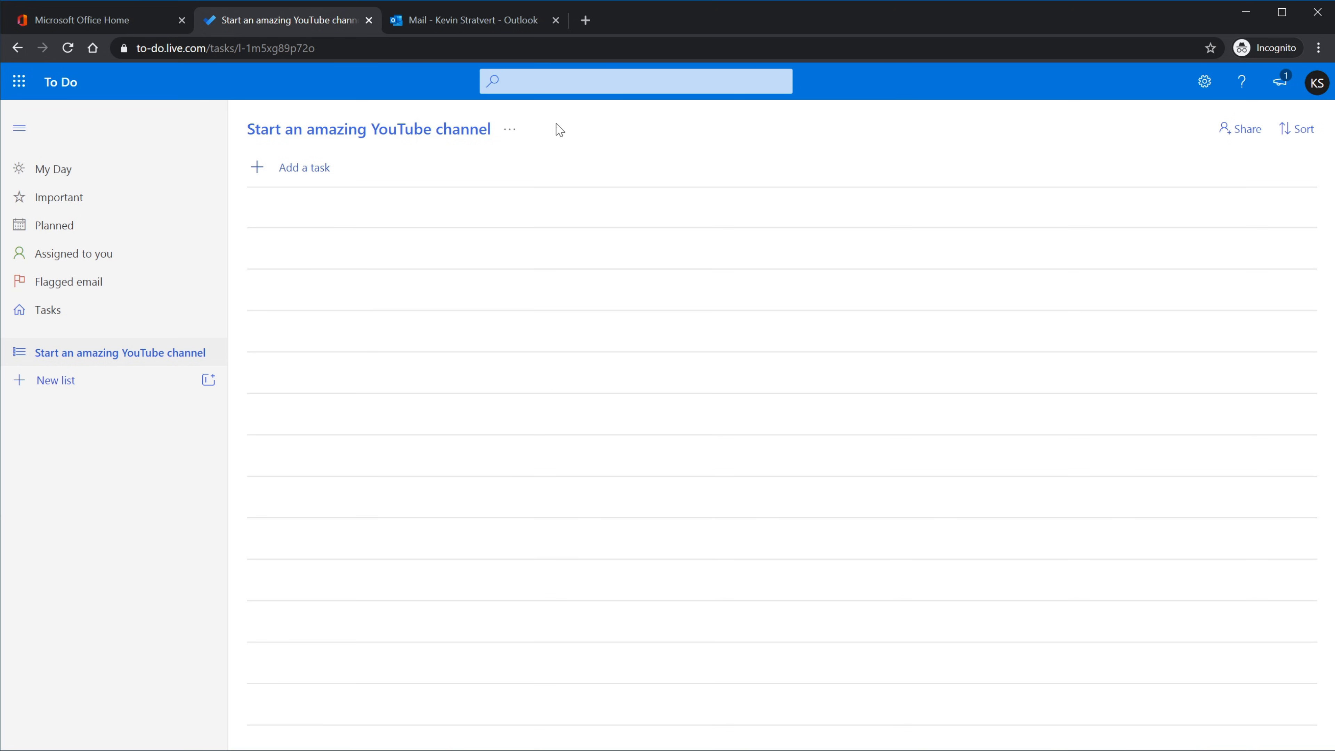
# - Change the theme colour of the "Start an amazing YouTube channel" list to green
pyautogui.click(509, 130)
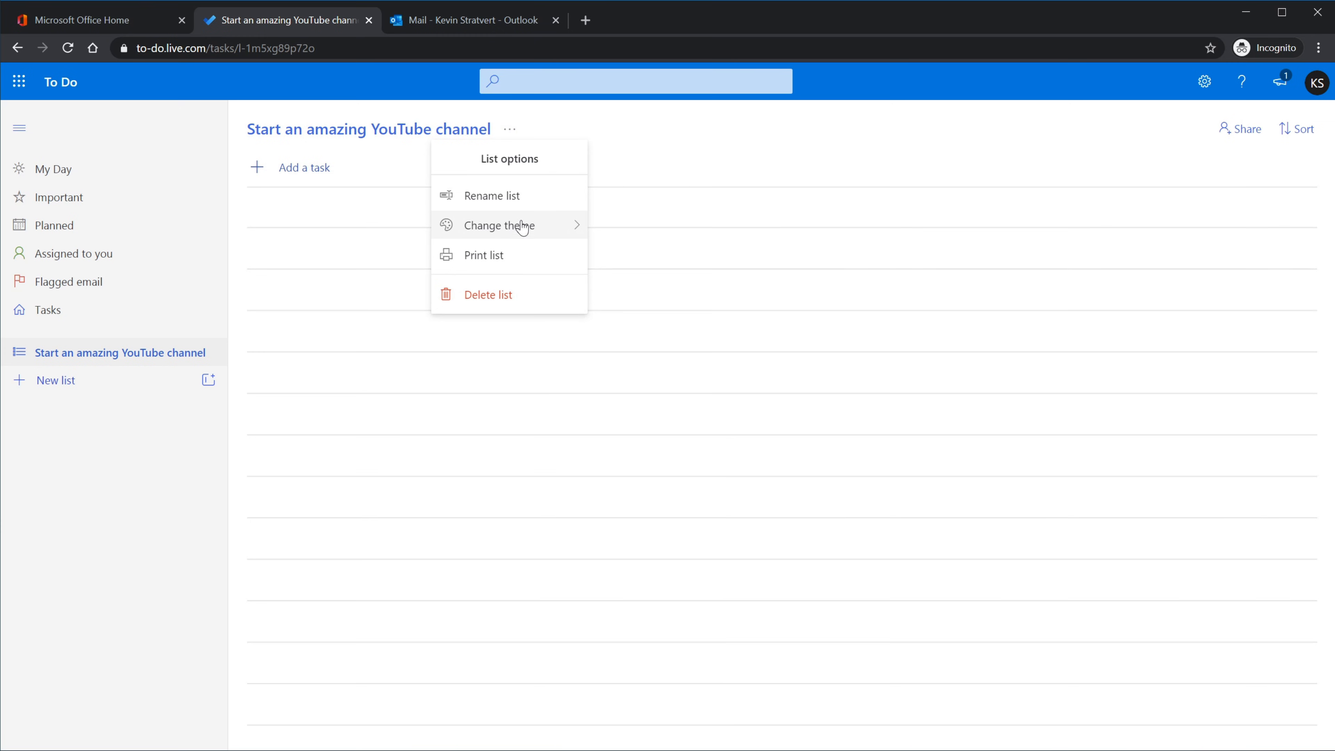
pyautogui.moveTo(522, 226)
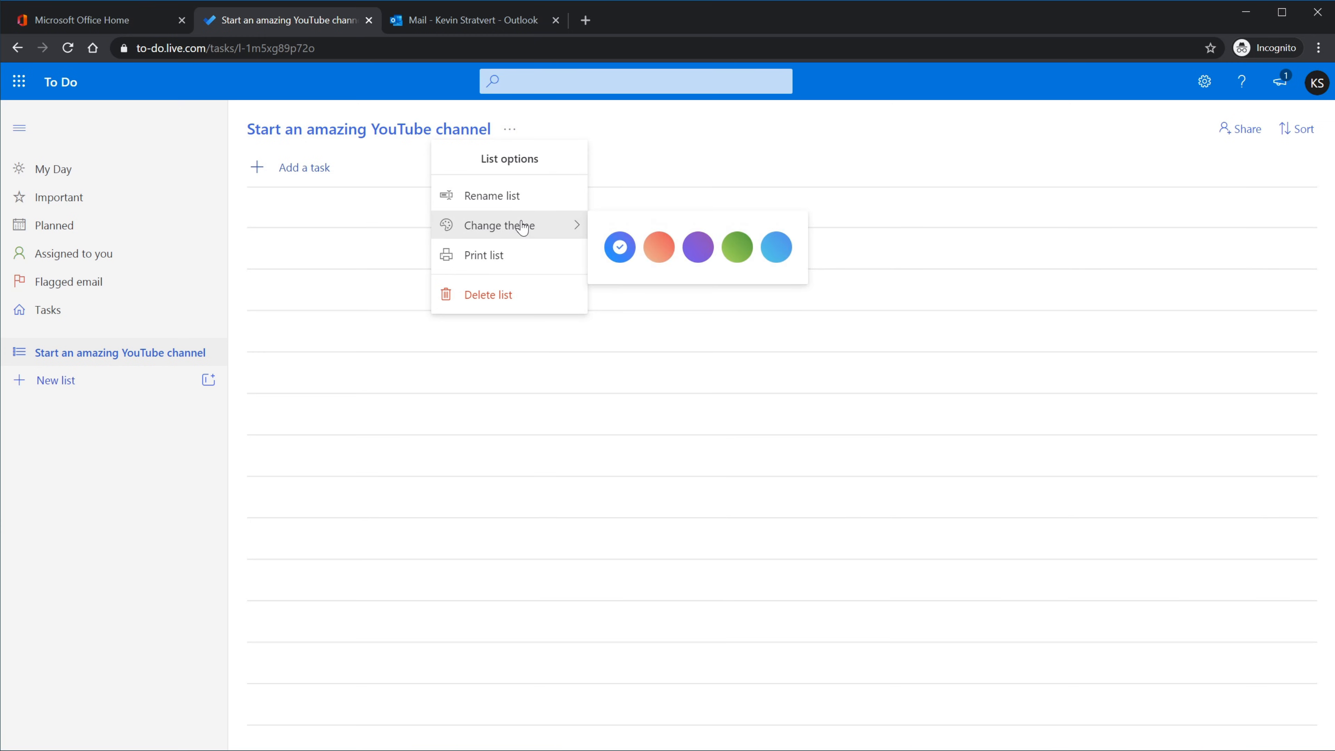
pyautogui.click(735, 260)
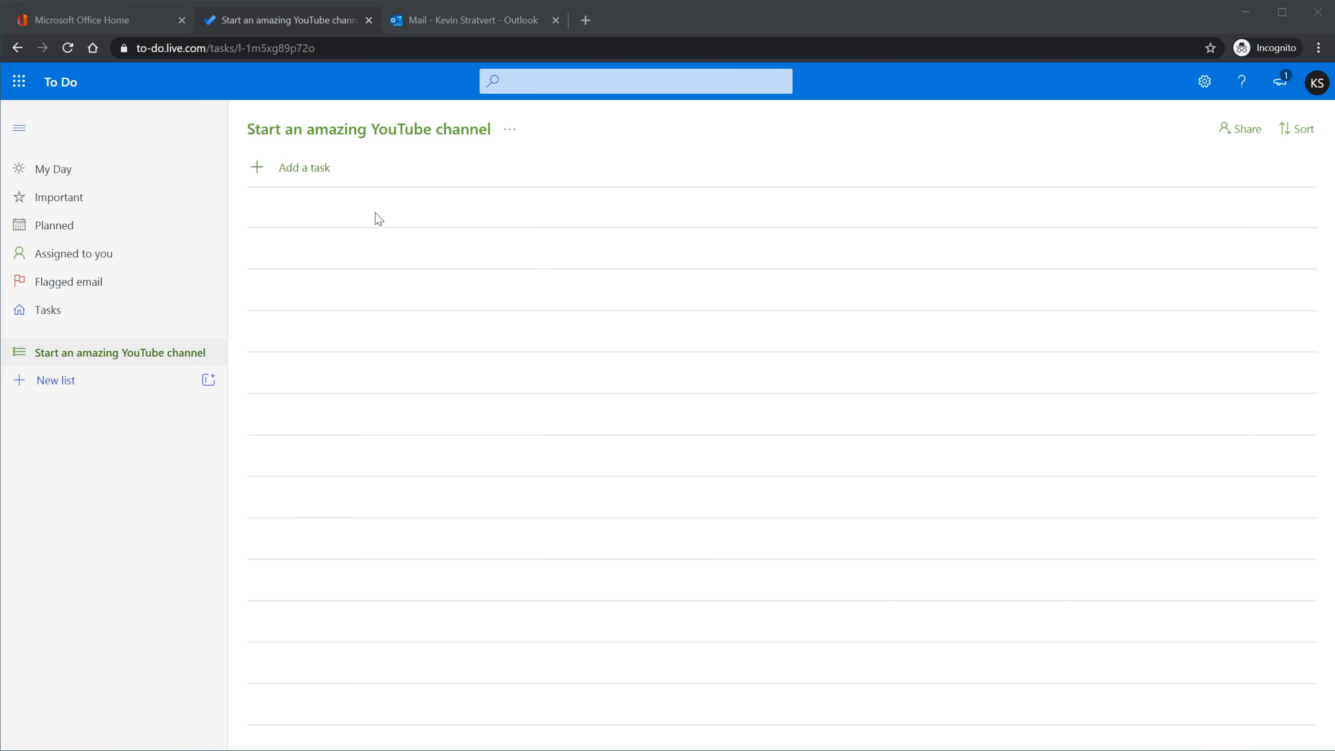
# - Add the tasks "What is the channel about?", "Light" and "Screen recording software" to the YouTube channel list
pyautogui.write('What is the channel about?')
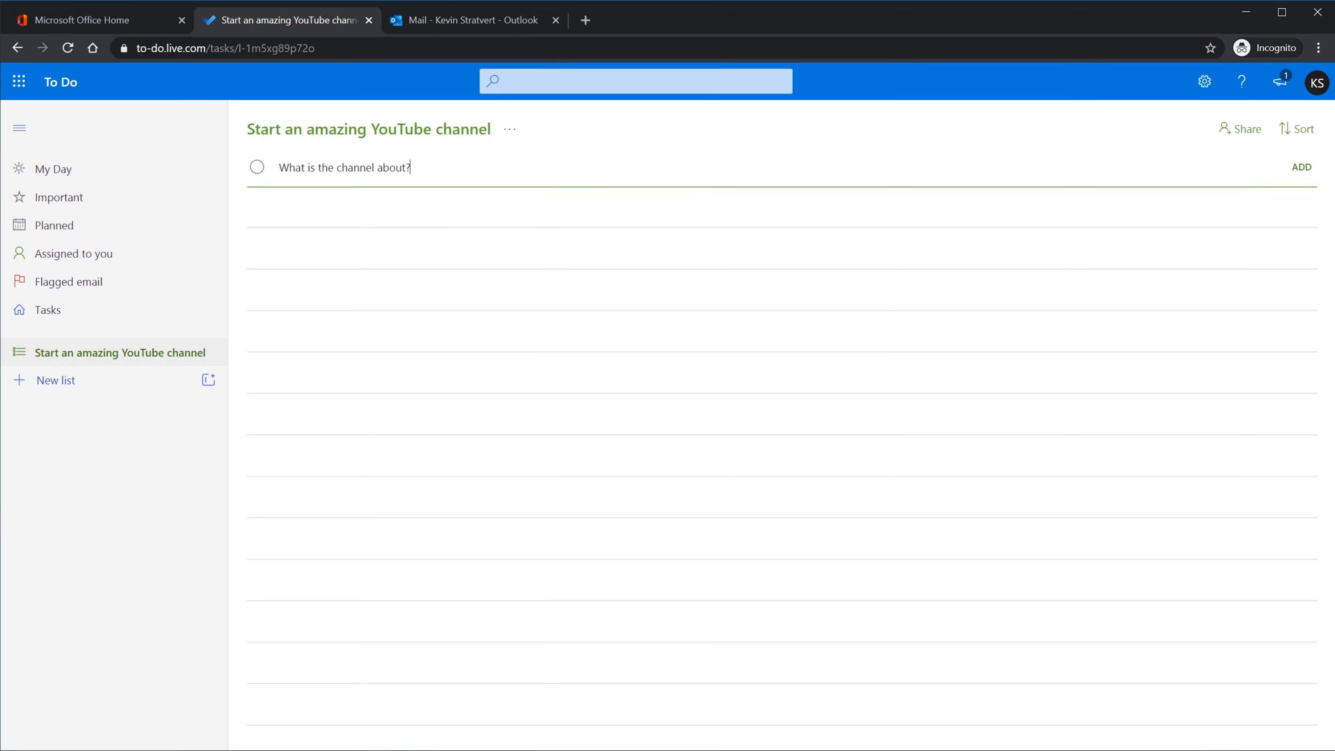
pyautogui.press('Return')
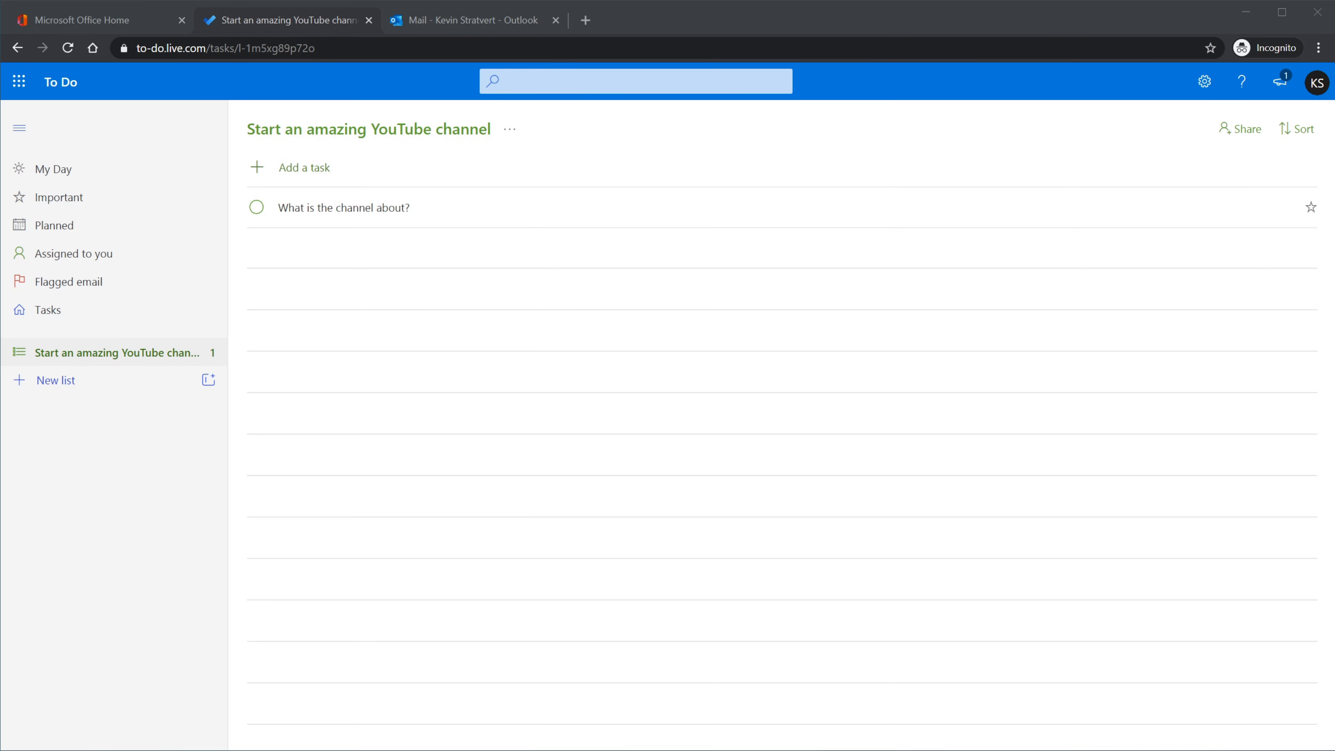
pyautogui.click(305, 168)
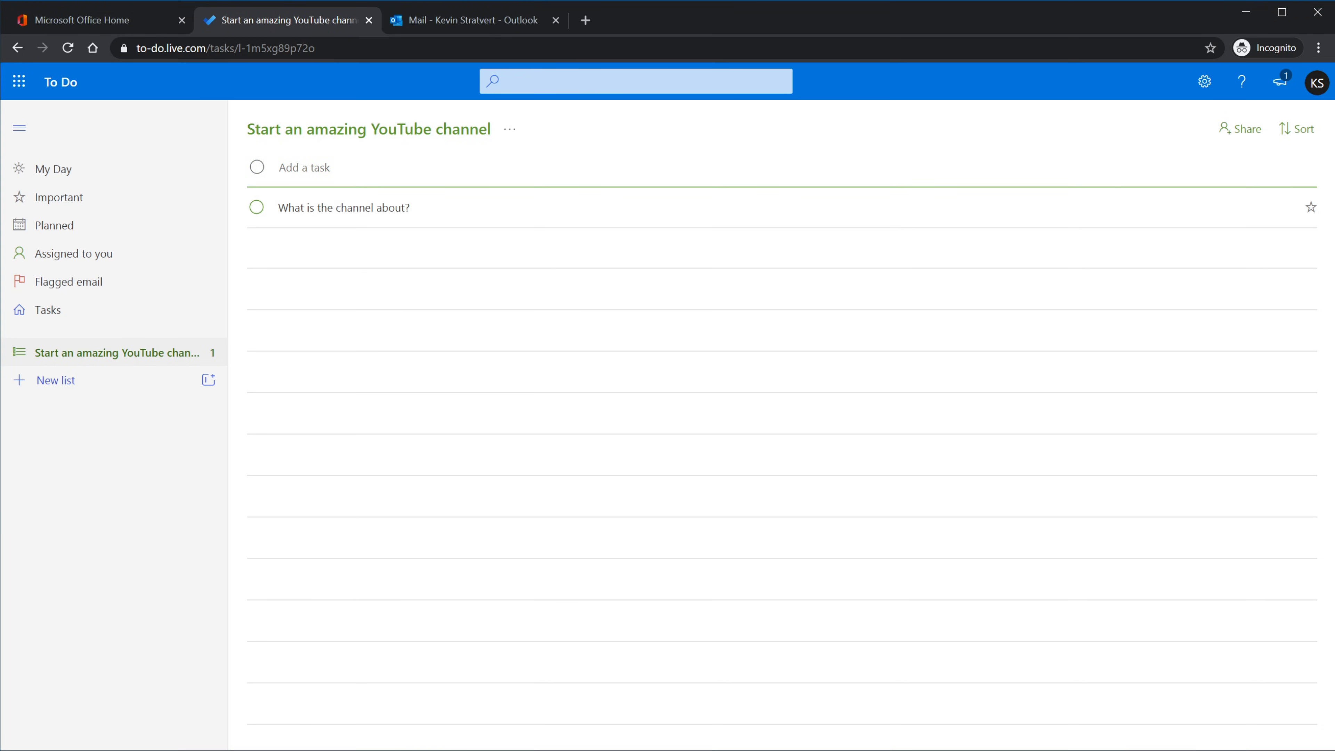
pyautogui.write('Light')
pyautogui.press('Return')
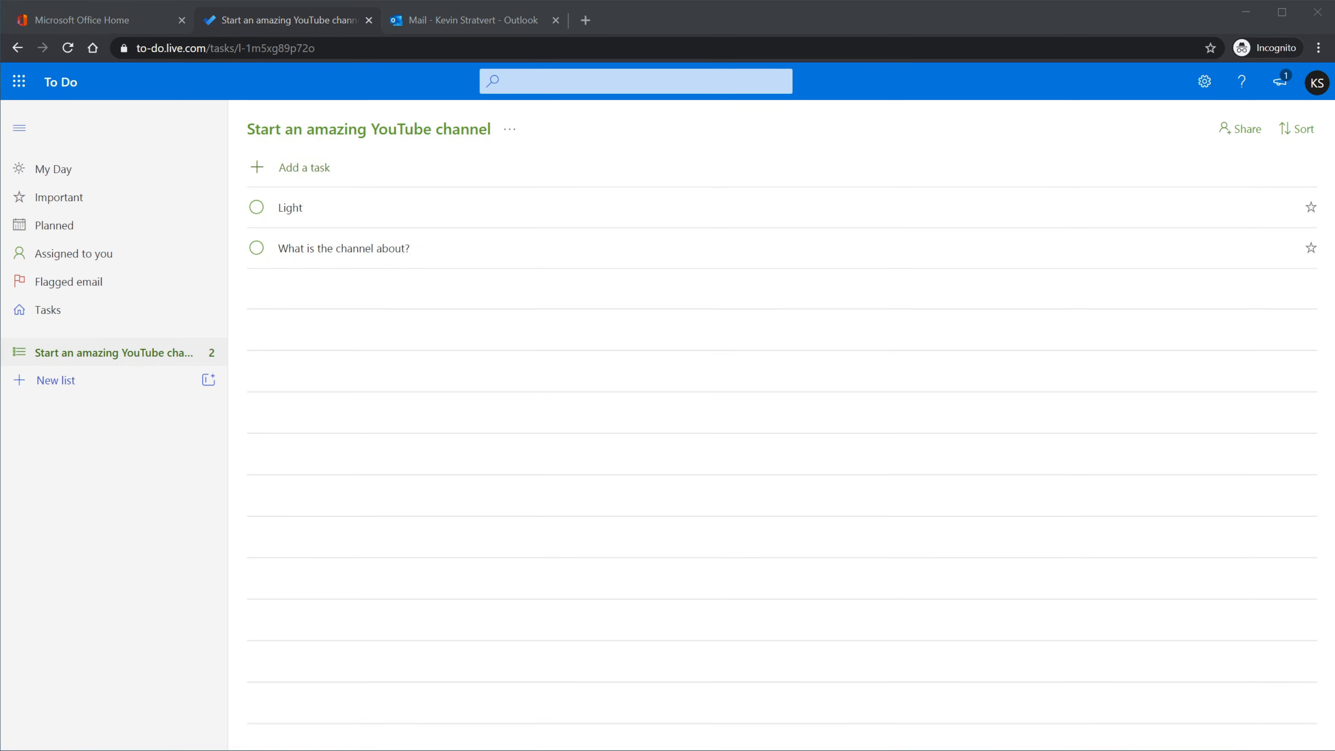
pyautogui.write('Screen recording software')
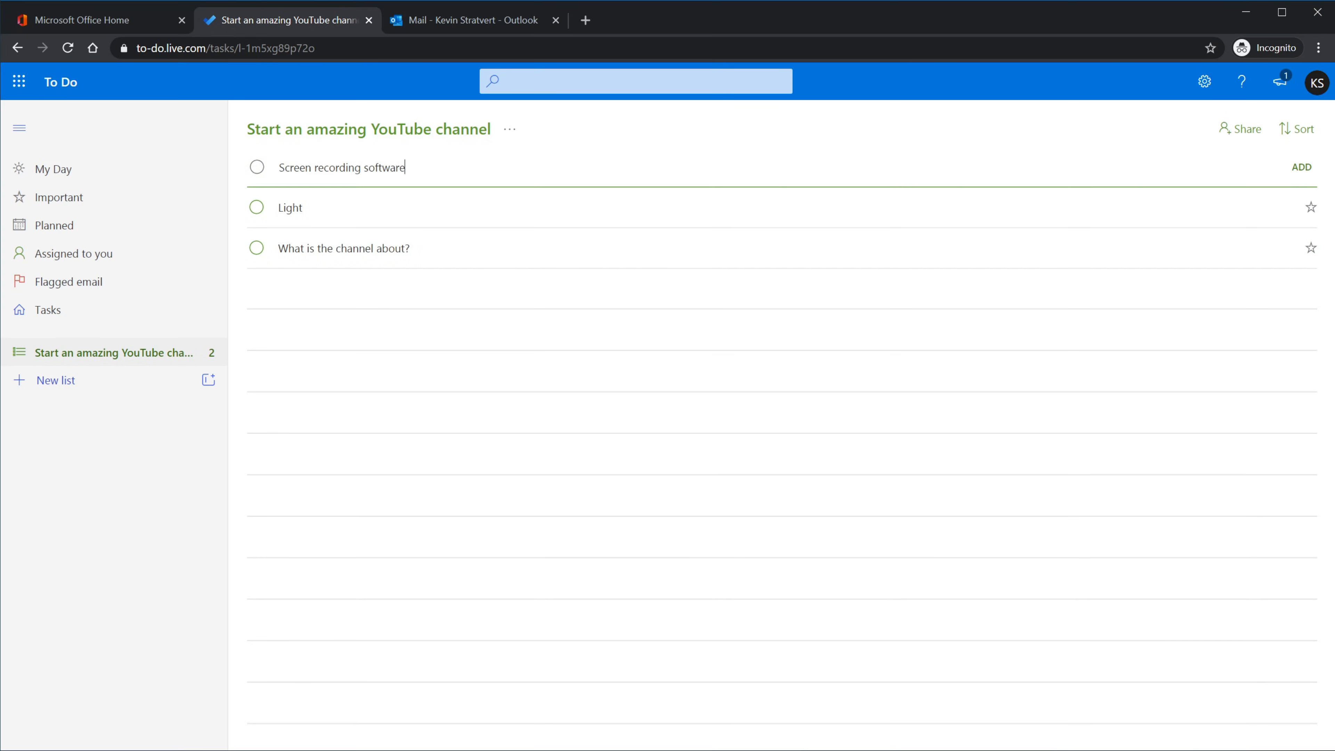
pyautogui.press('Return')
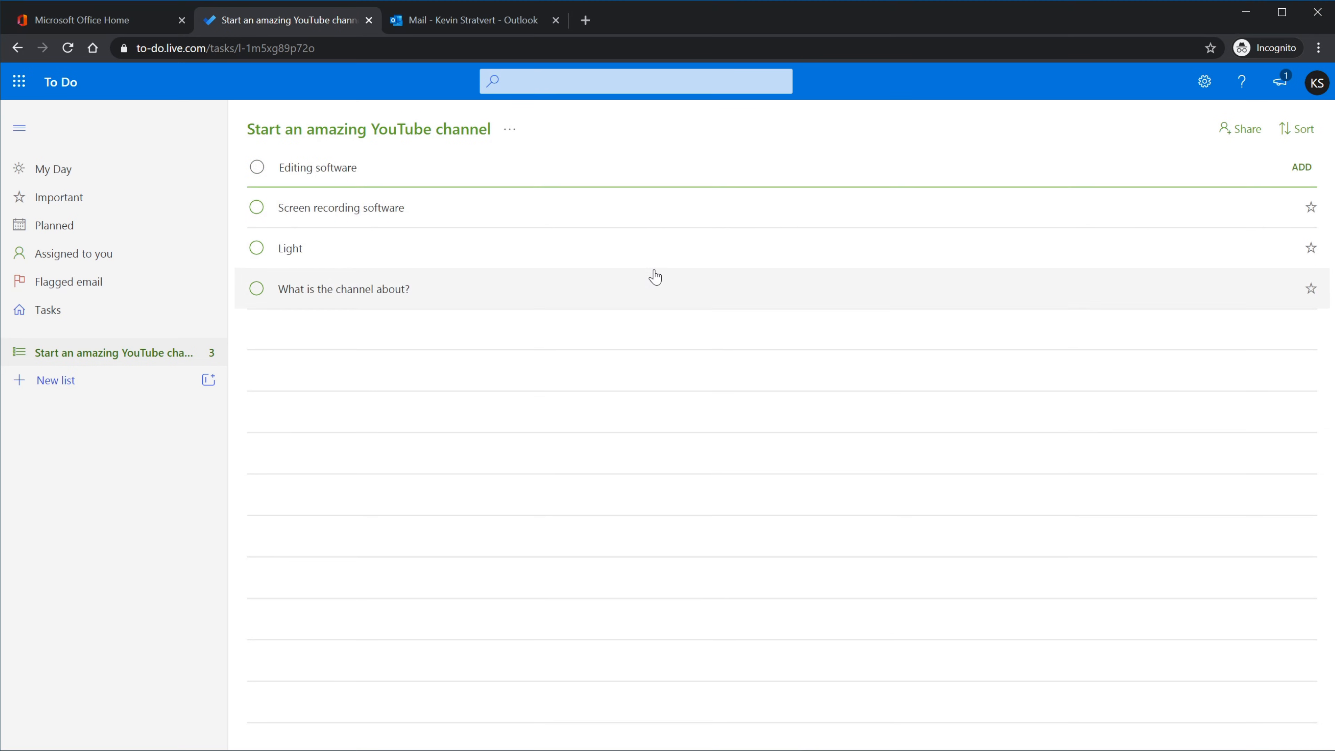
# - Add the tasks "Editing software", "Camera" and "Microphone" to the YouTube channel list
pyautogui.press('Return')
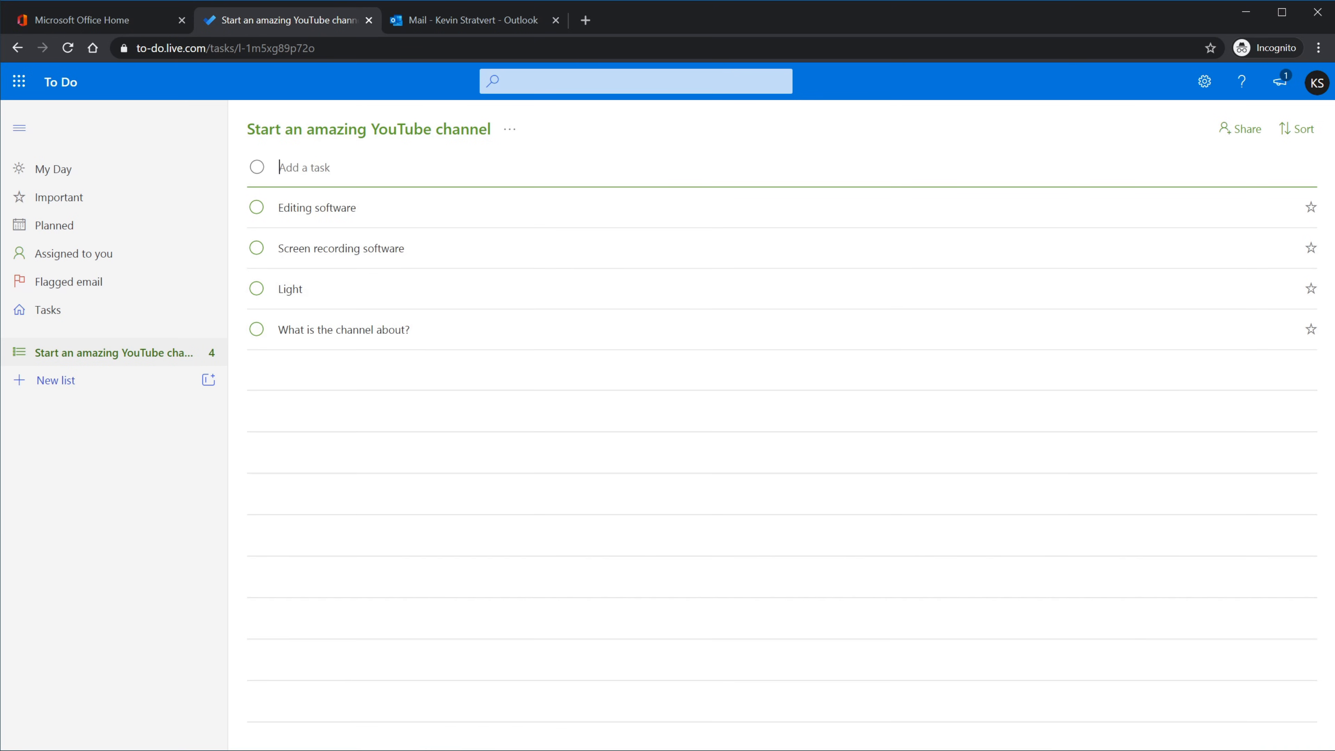
pyautogui.click(292, 154)
pyautogui.write('Camera')
pyautogui.press('Return')
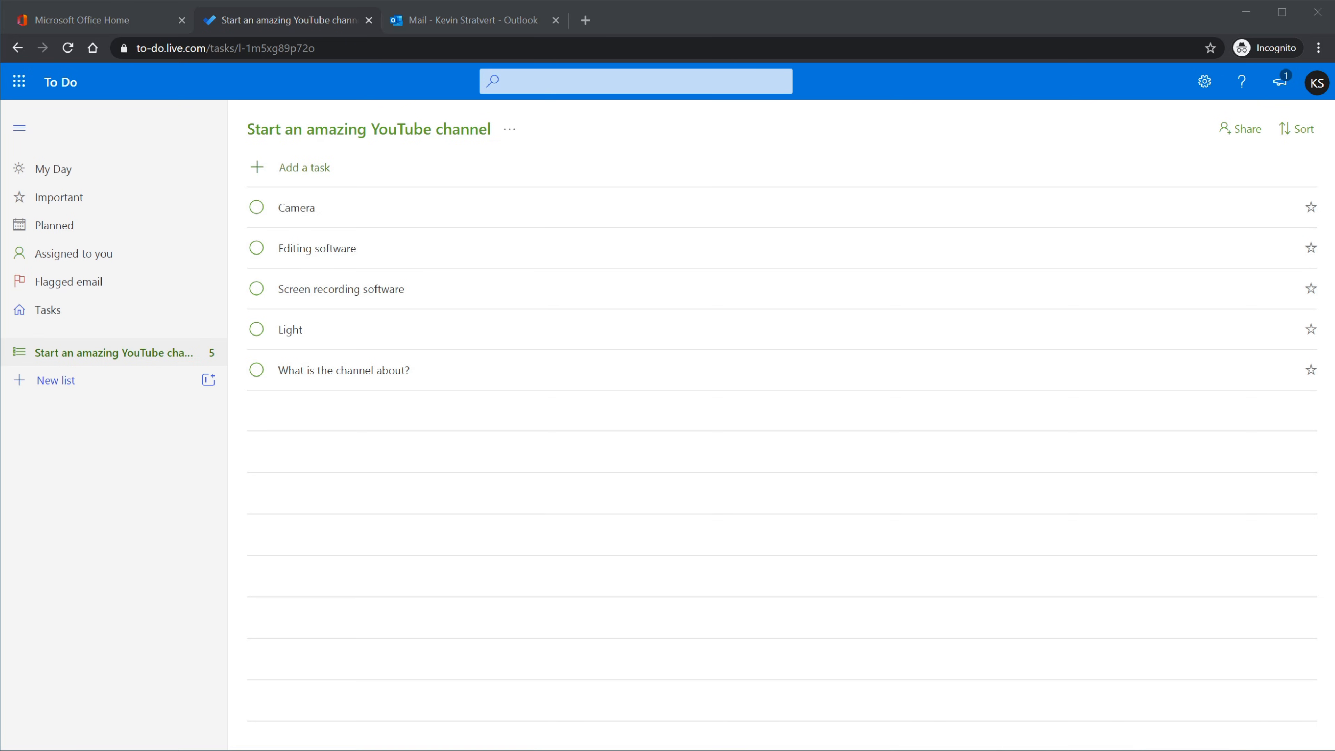
pyautogui.write('Microphone')
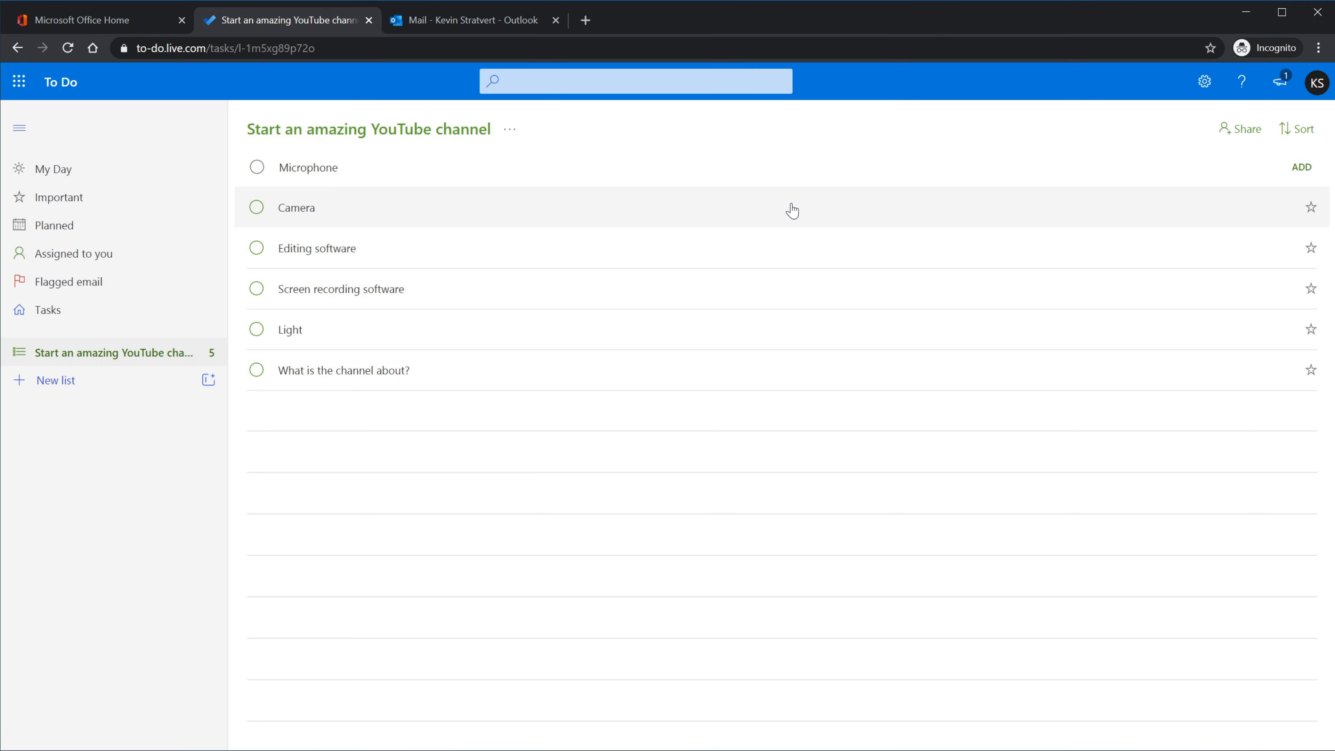
pyautogui.press('Return')
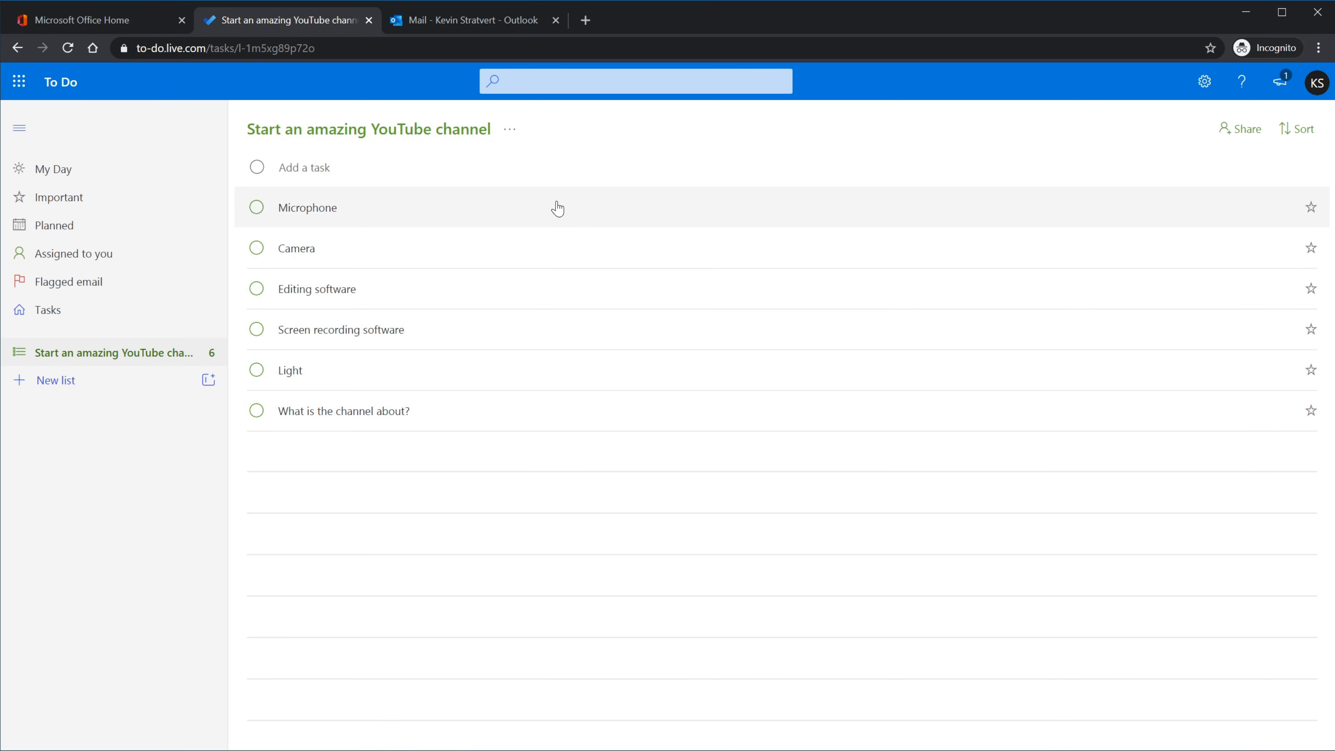
# - Open the details of the task "What is the channel about?" and mark it as important
pyautogui.click(567, 424)
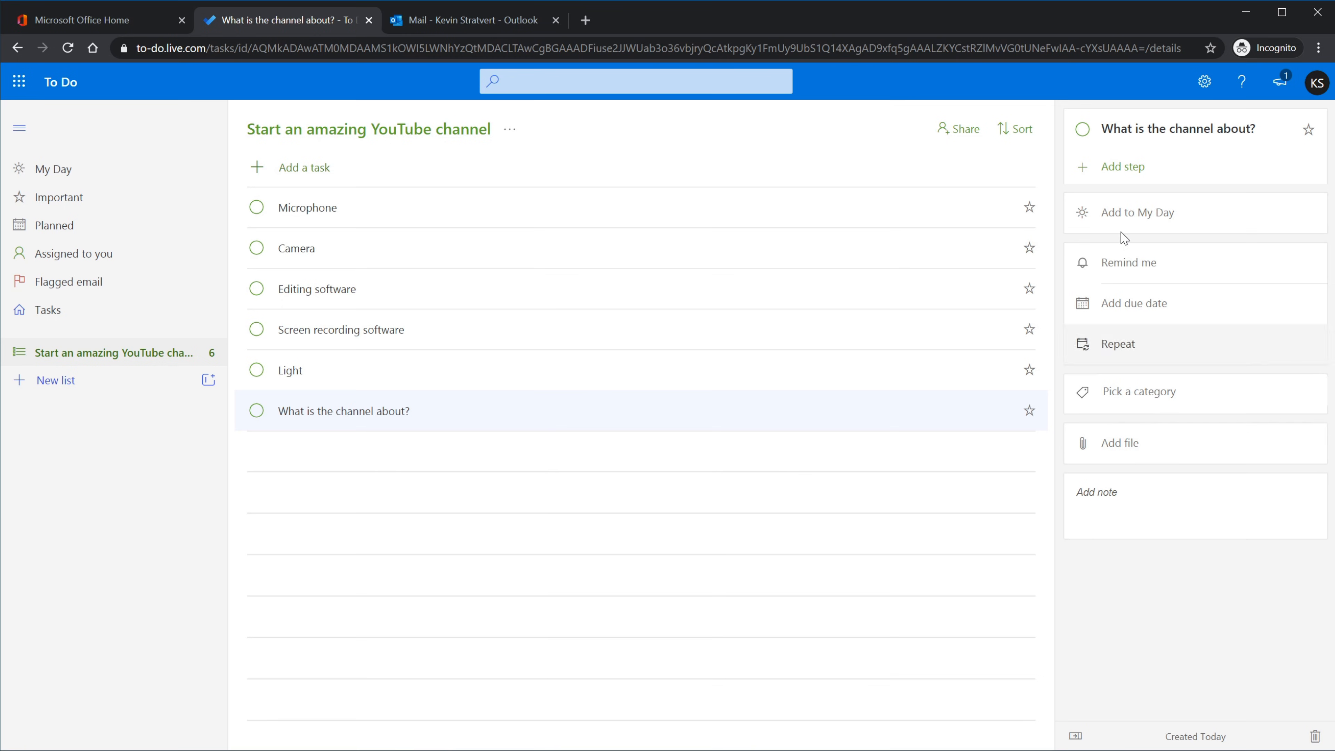
pyautogui.click(1310, 135)
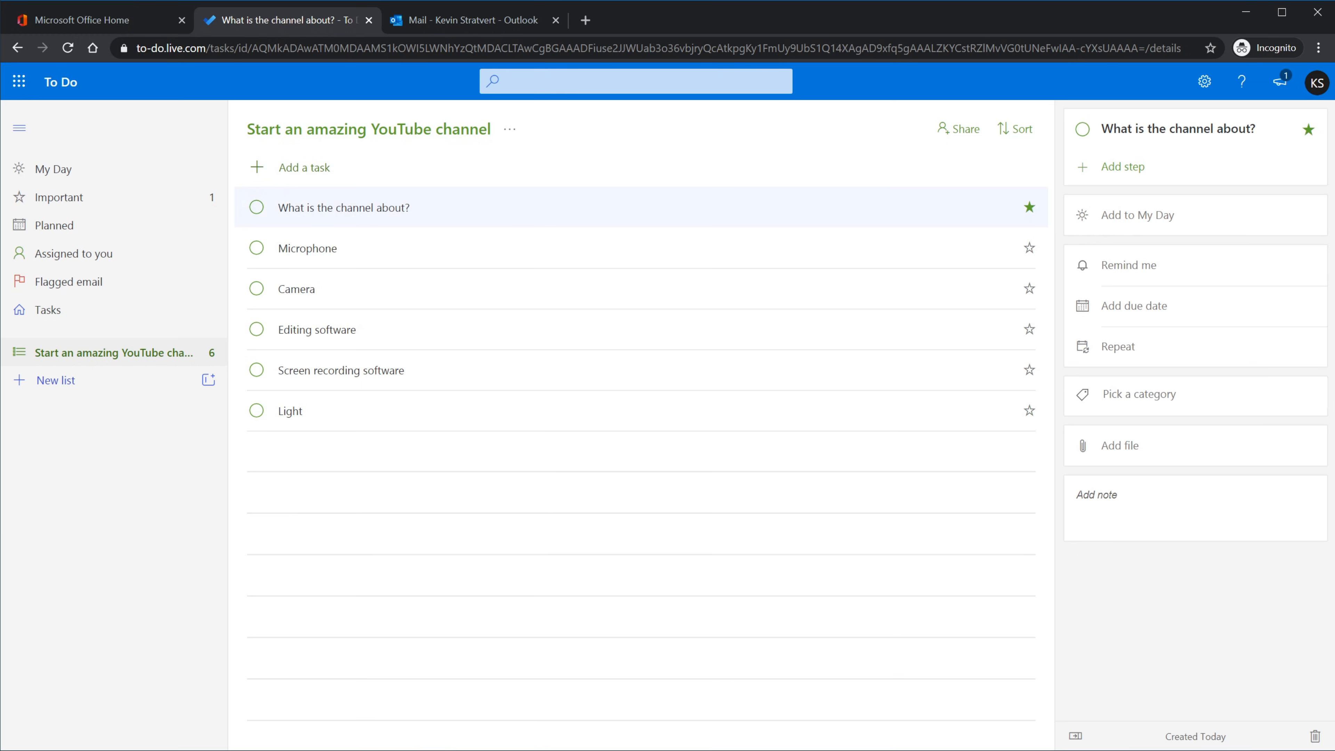
pyautogui.click(1029, 209)
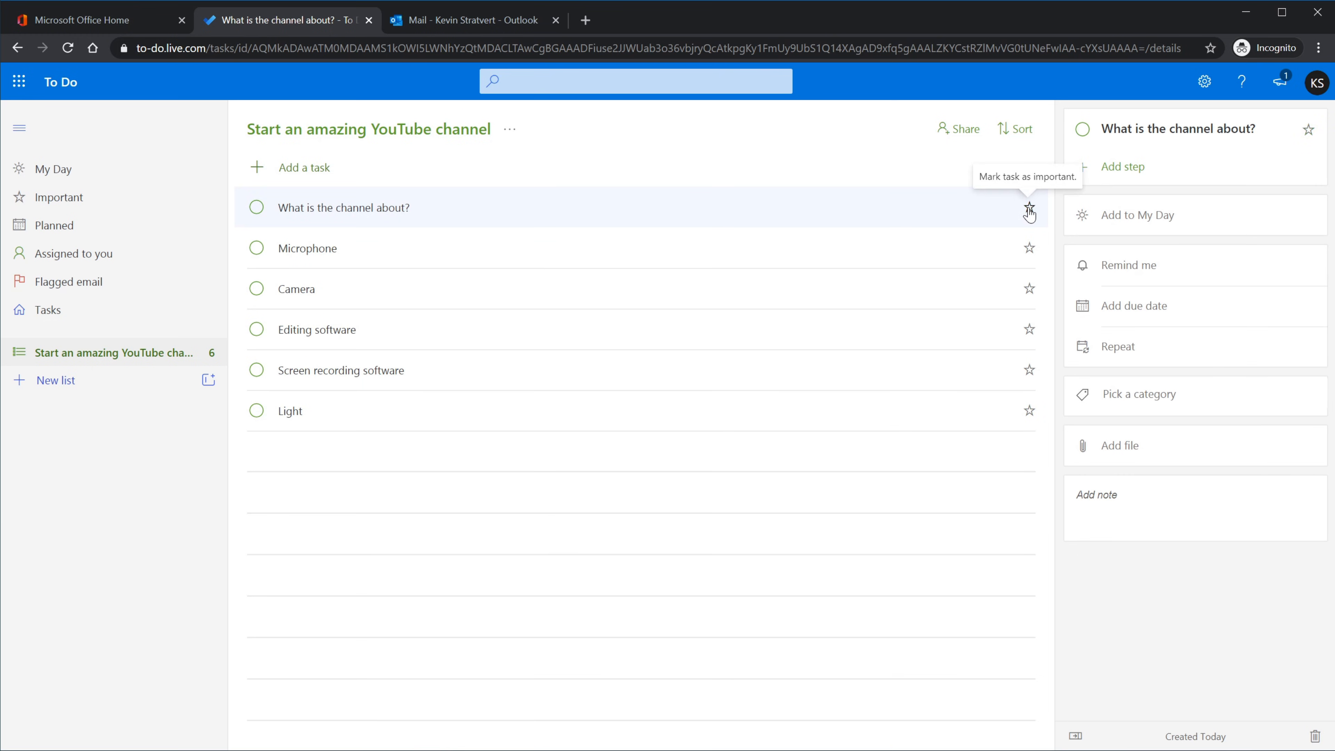
pyautogui.click(1030, 210)
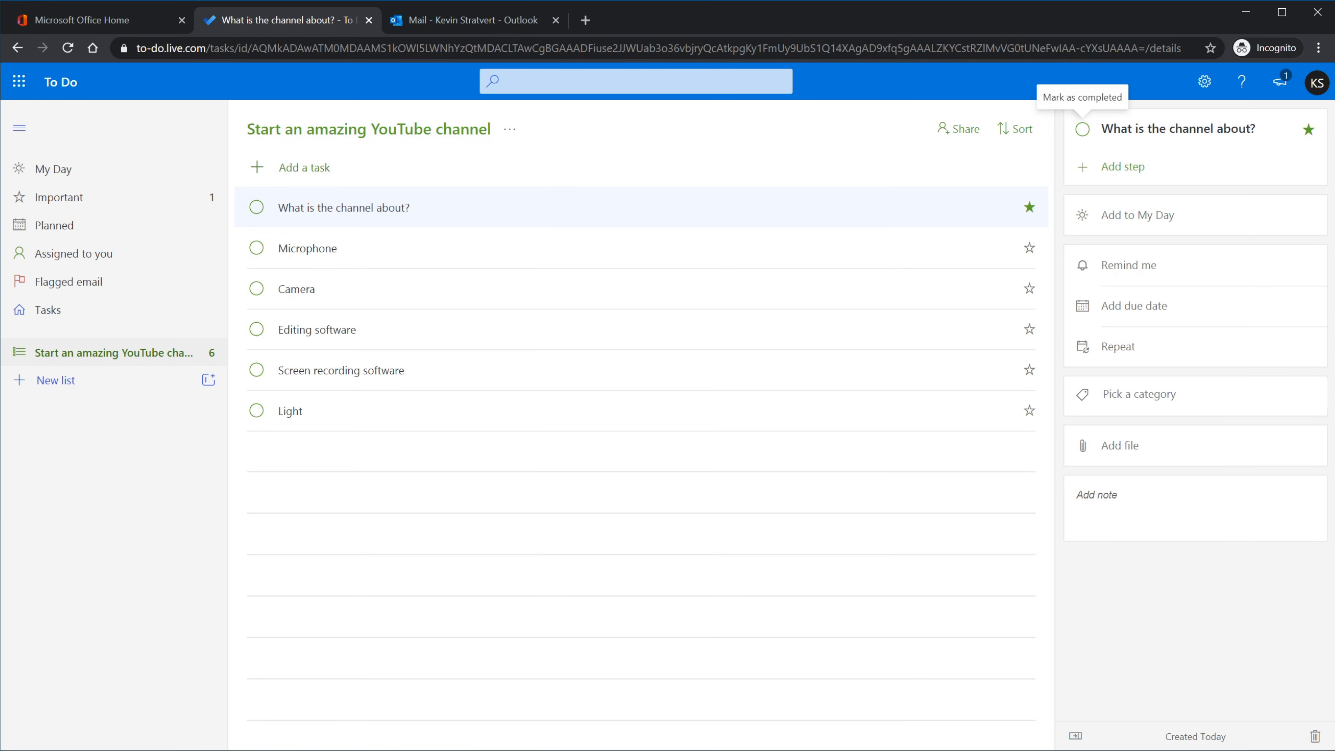
# - Add the step "Brainstorm at least 20 ideas" to the task "What is the channel about?"
pyautogui.click(1123, 167)
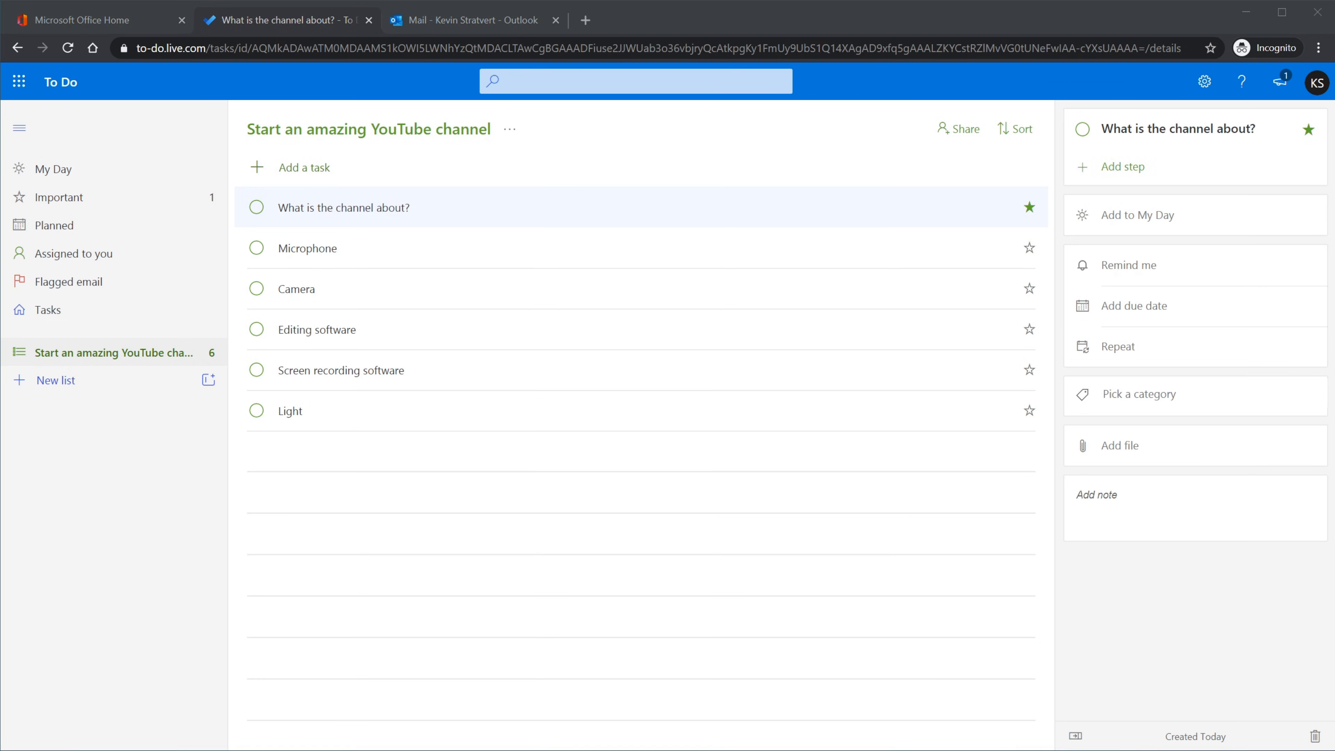
pyautogui.hotkey('alt', 'Tab')
pyautogui.write('Brainstorm at least 20 ideas')
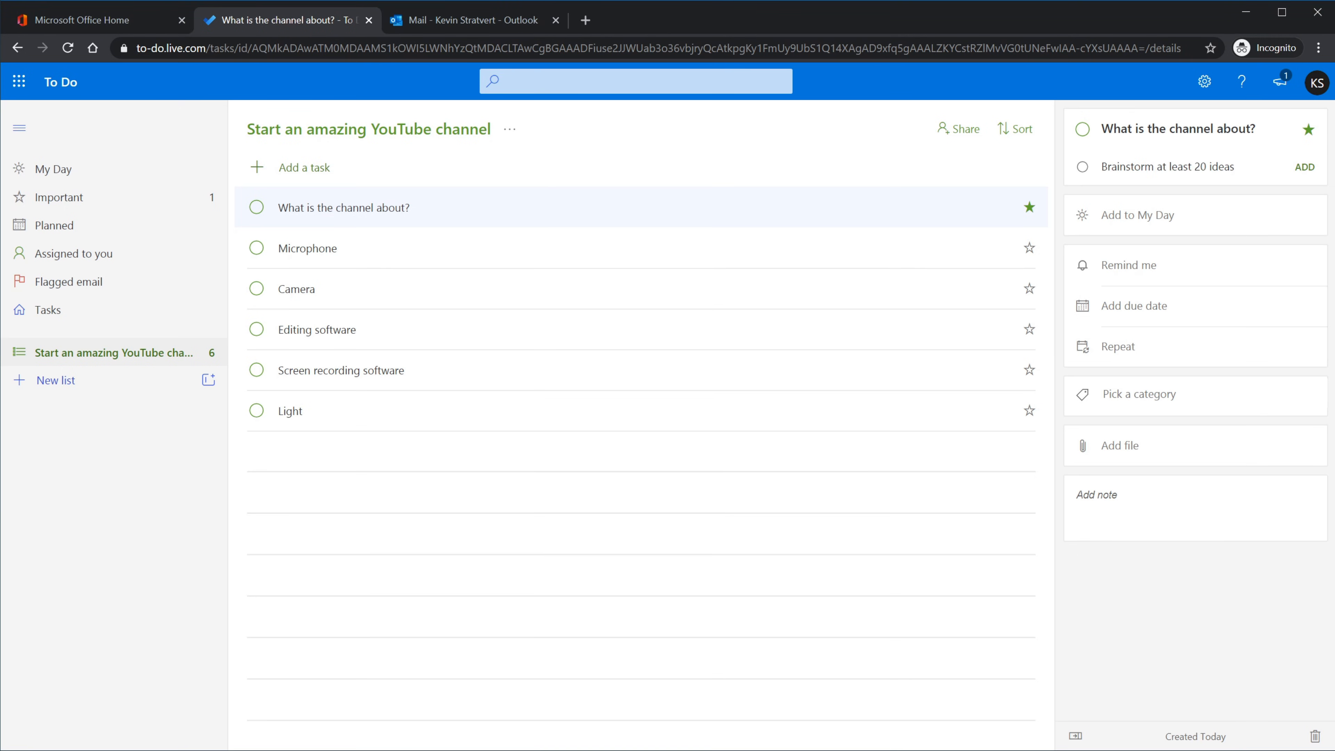
pyautogui.press('Return')
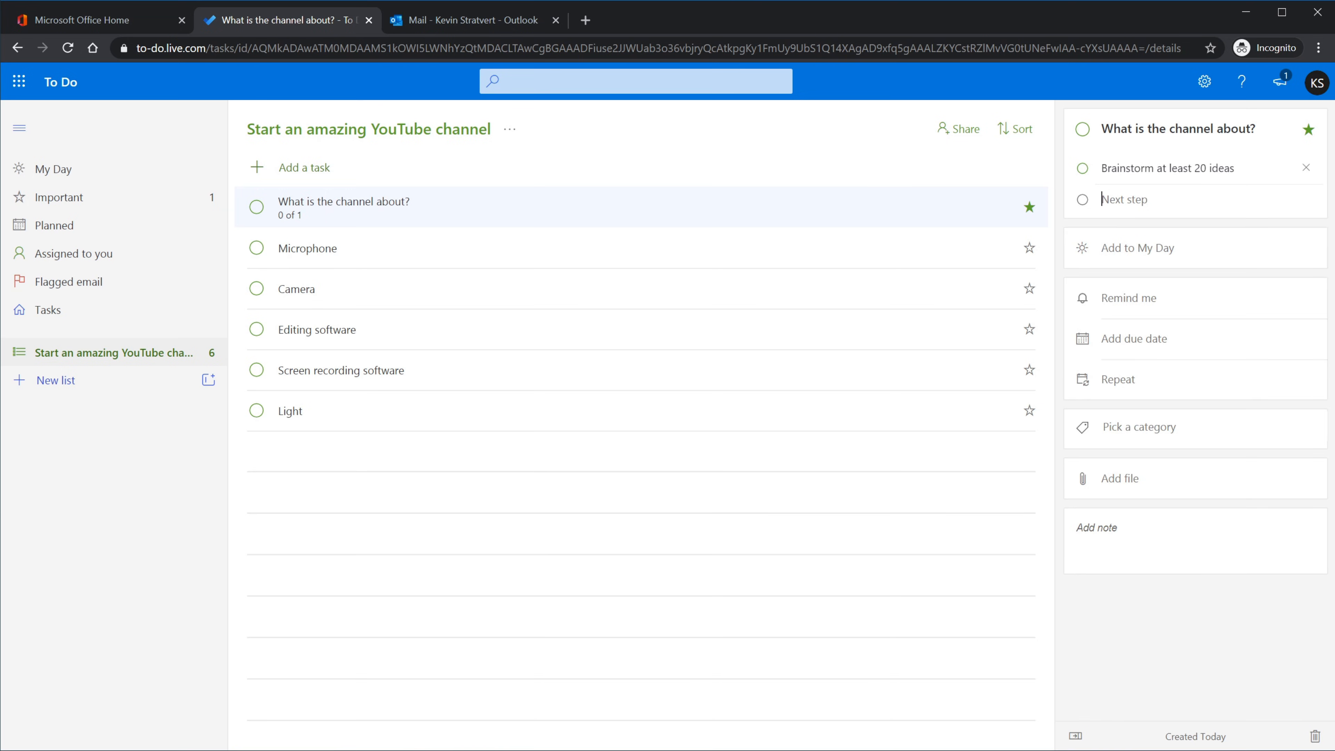
# - Add the steps "Narrow down to my top 3" and "Show to friends and family to narrow down to 1" to the task "What is the channel about?"
pyautogui.hotkey('alt', 'Tab')
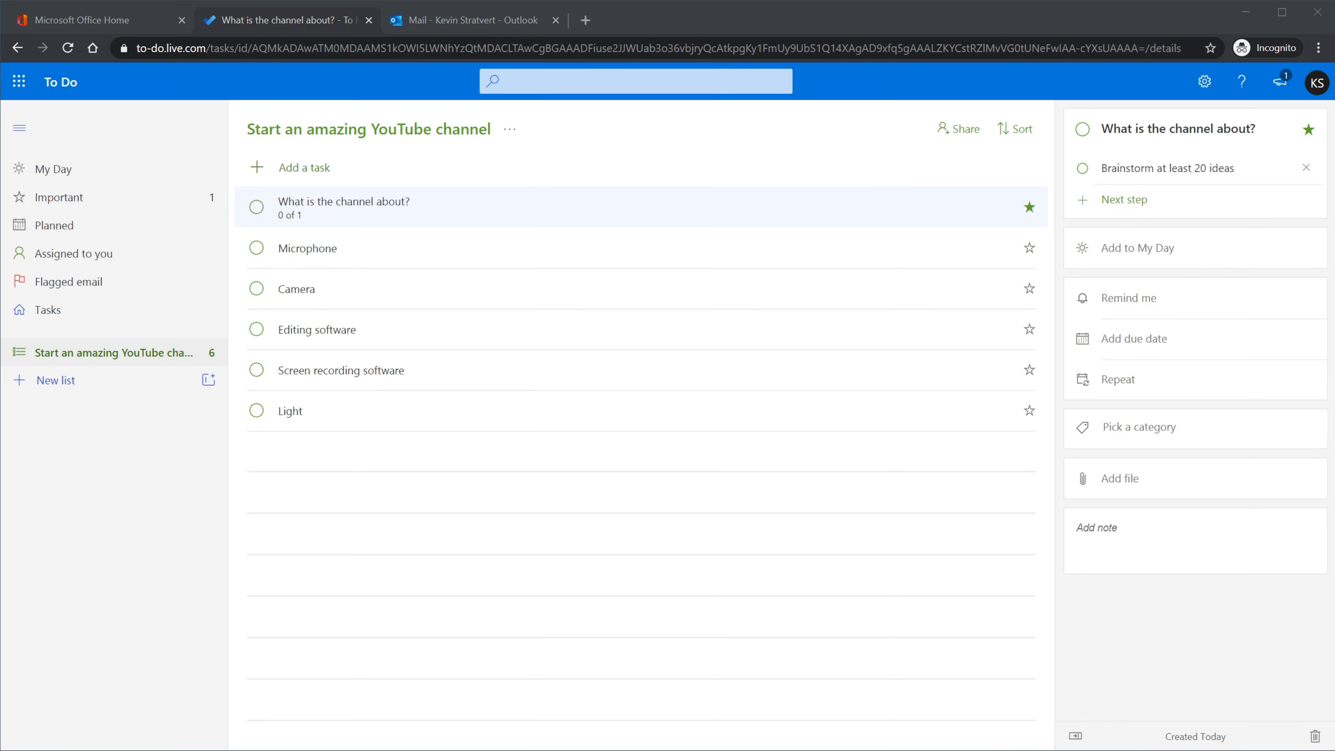
pyautogui.hotkey('alt', 'Tab')
pyautogui.write('Narrow down to my top 3')
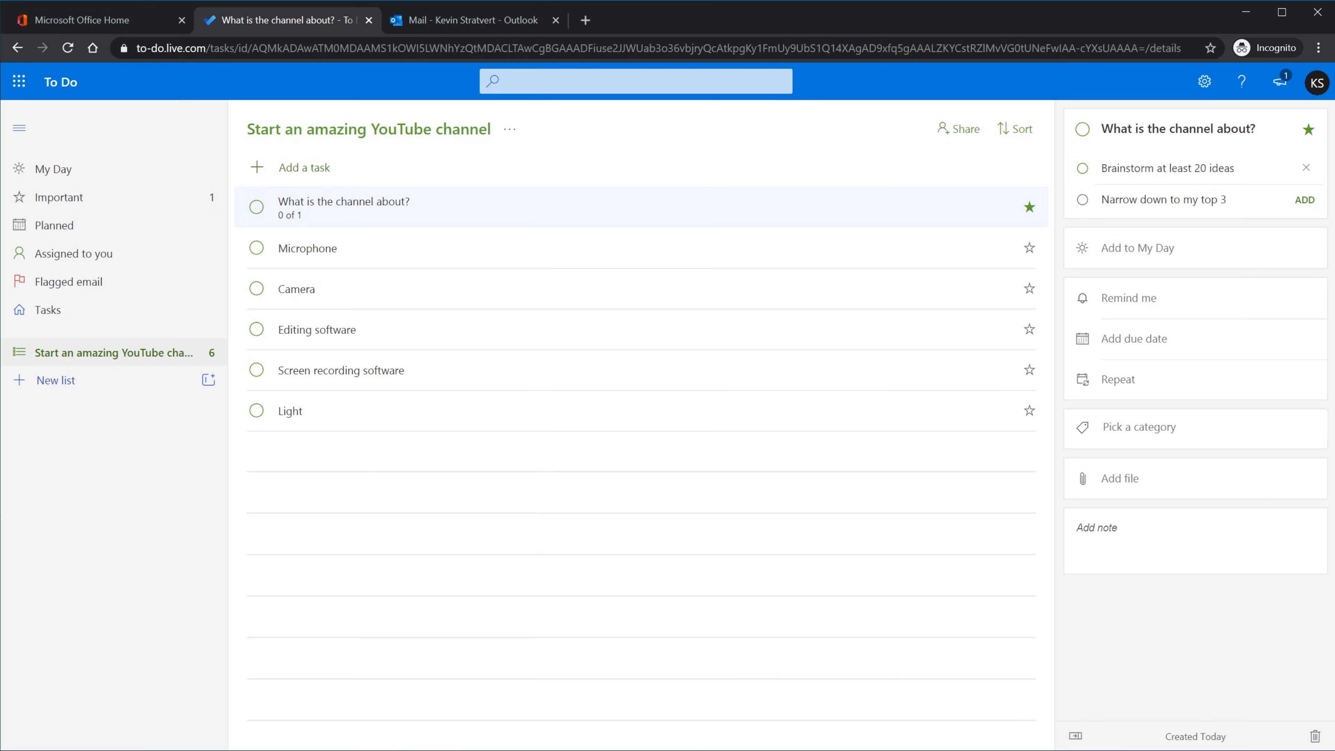
pyautogui.press('Return')
pyautogui.hotkey('alt', 'Tab')
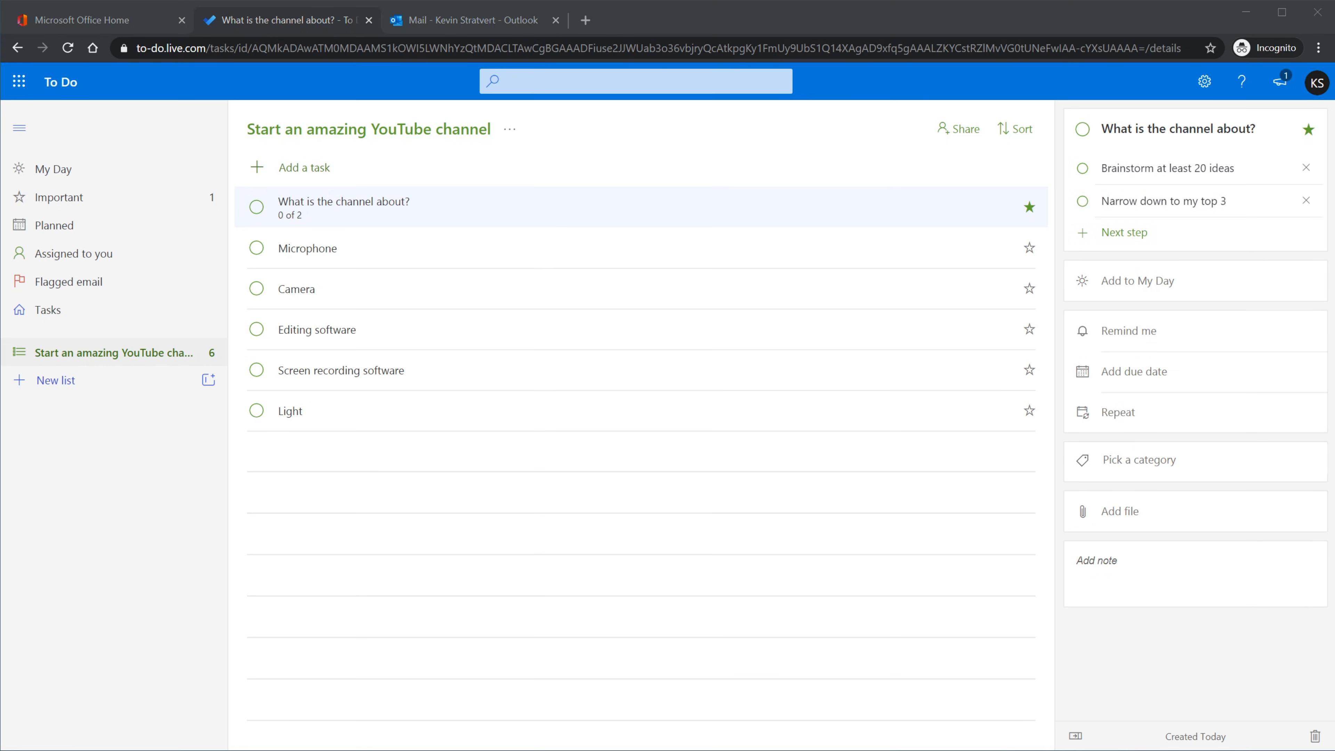
pyautogui.hotkey('alt', 'Tab')
pyautogui.write('iends and family to narrow down to 1')
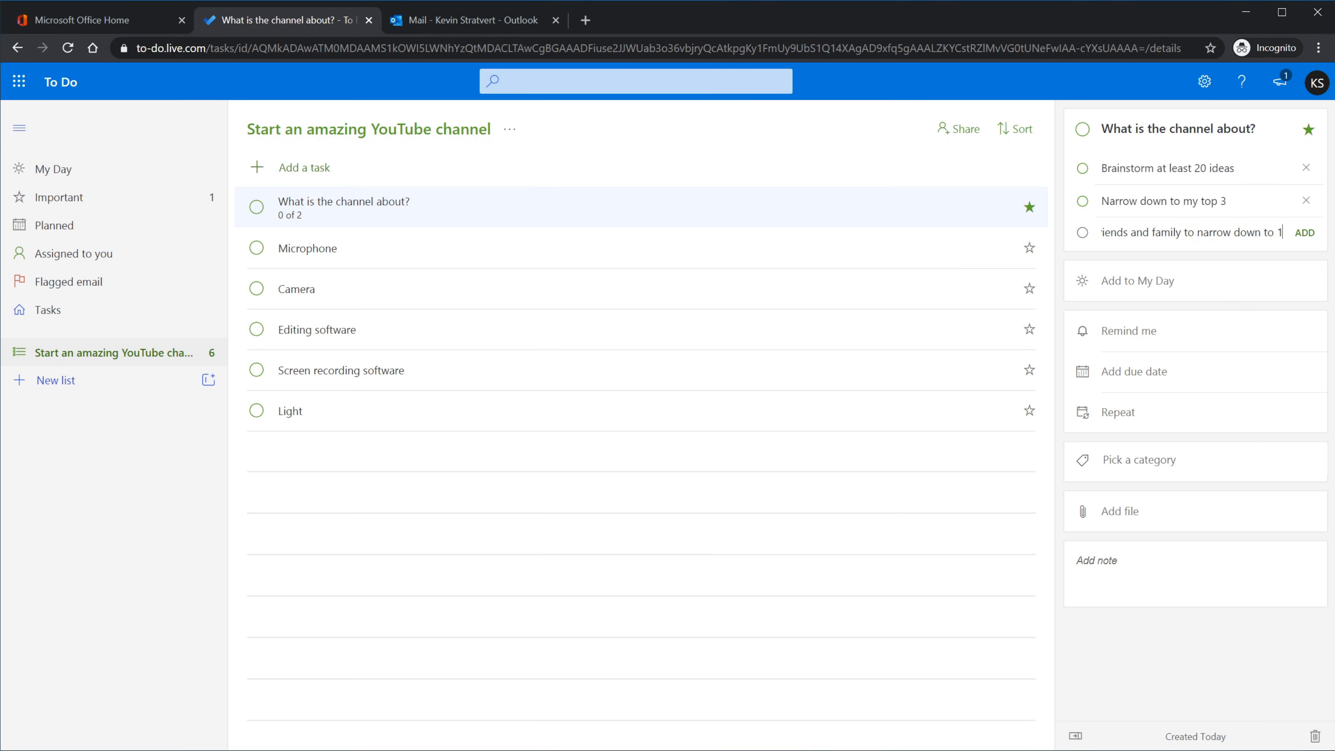
pyautogui.press('Return')
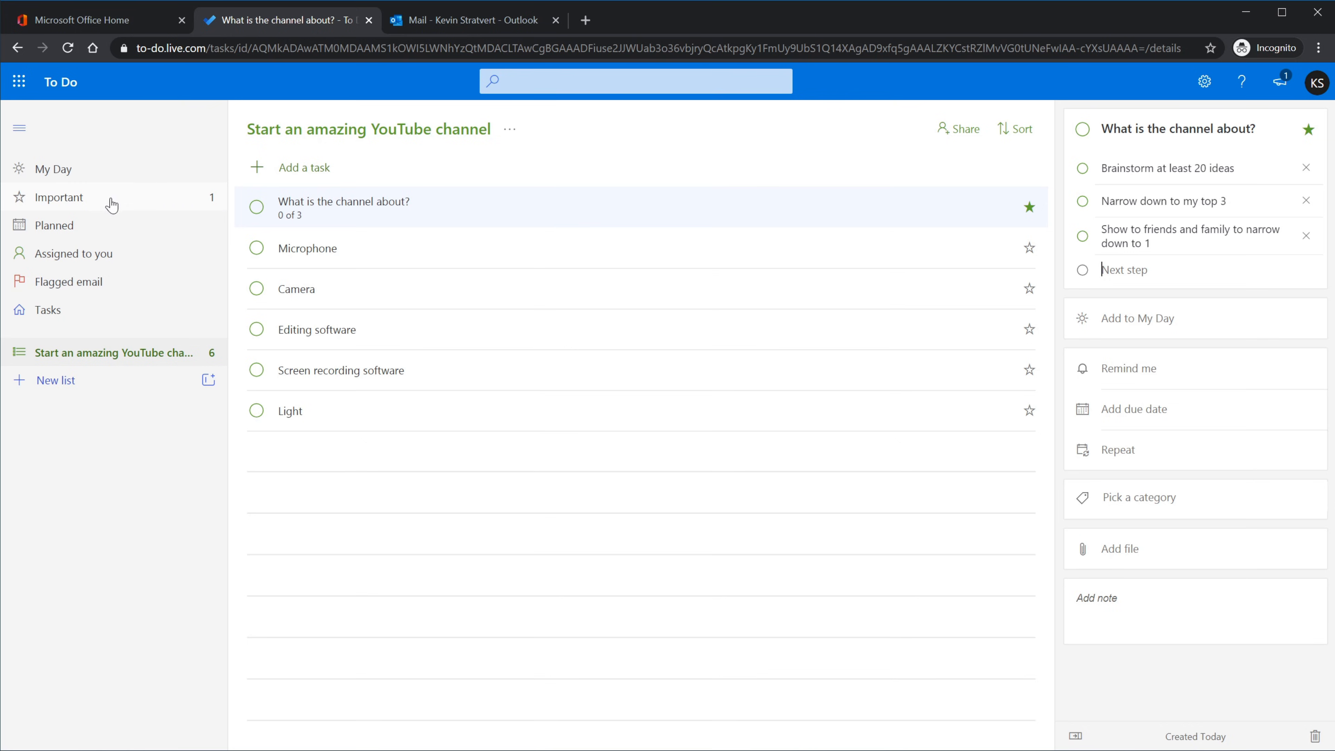
# - View the Important list, return to the YouTube channel list and add the task "What is the channel about?" to My Day
pyautogui.click(121, 207)
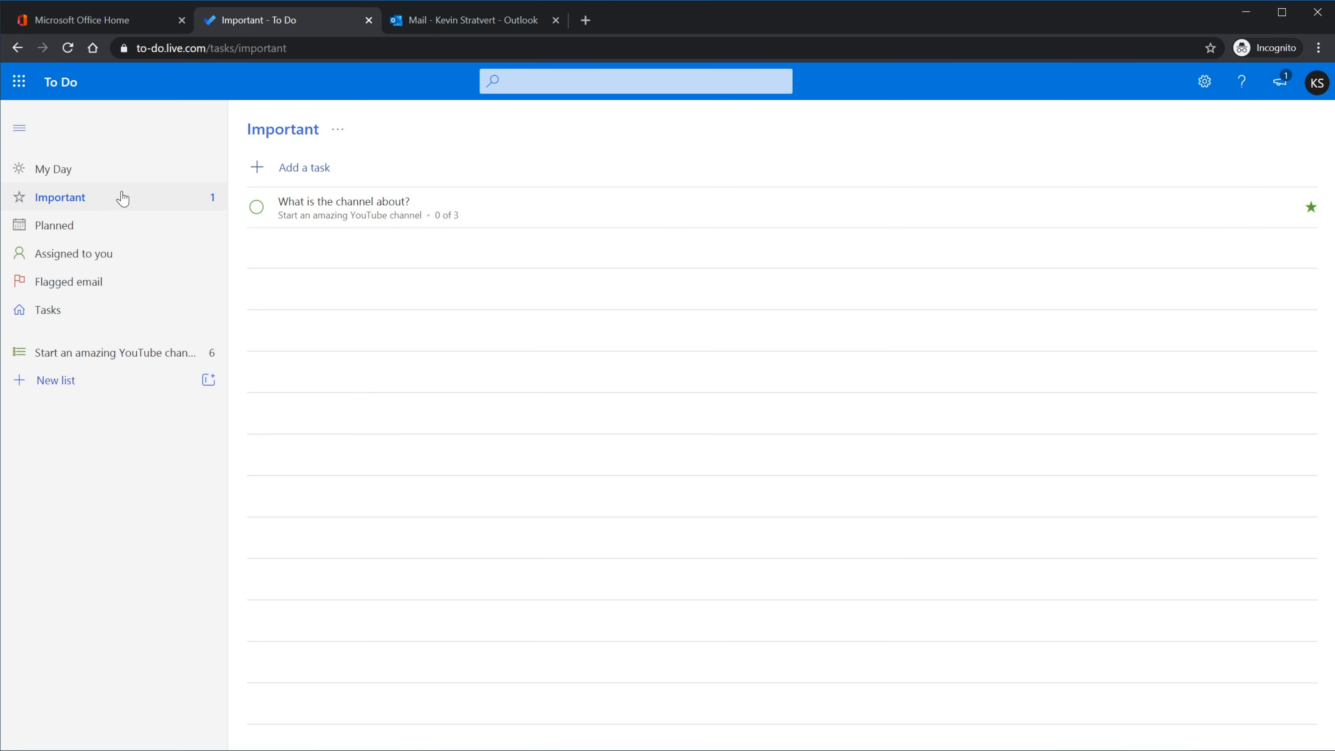
pyautogui.click(145, 354)
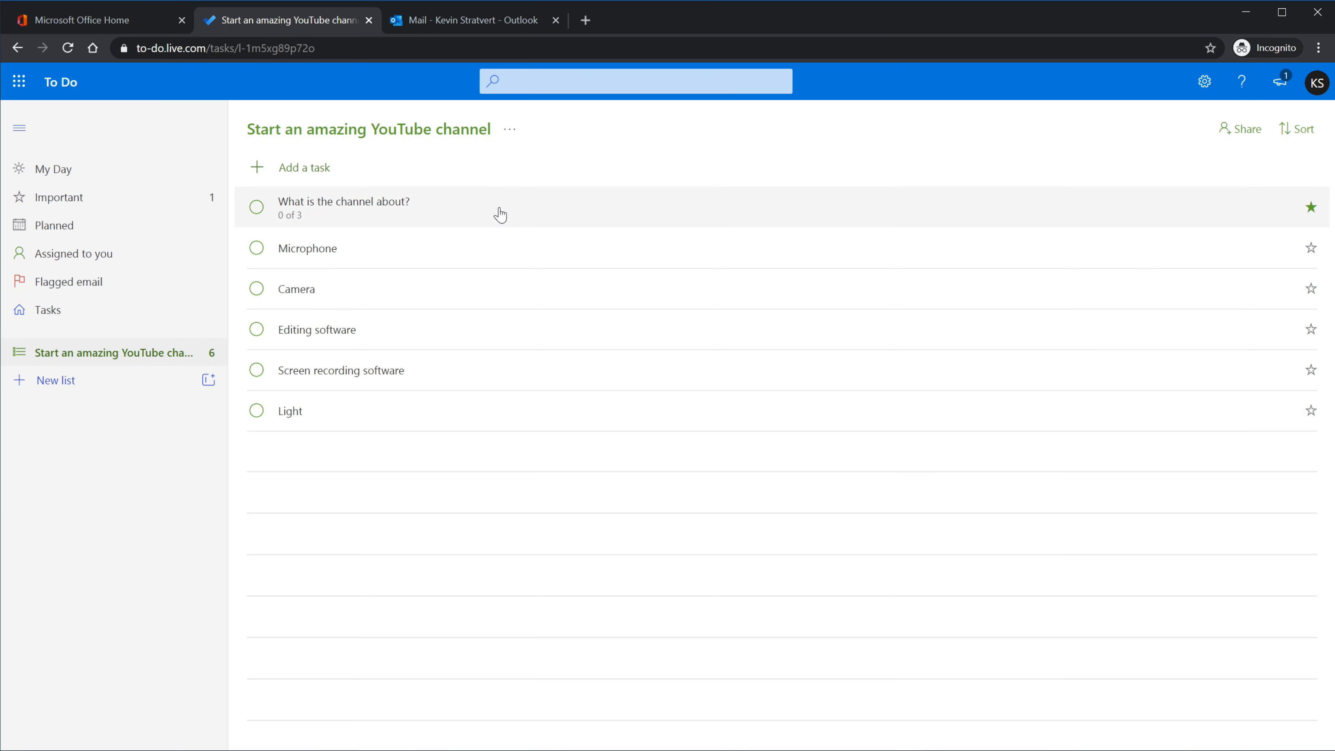
pyautogui.click(525, 207)
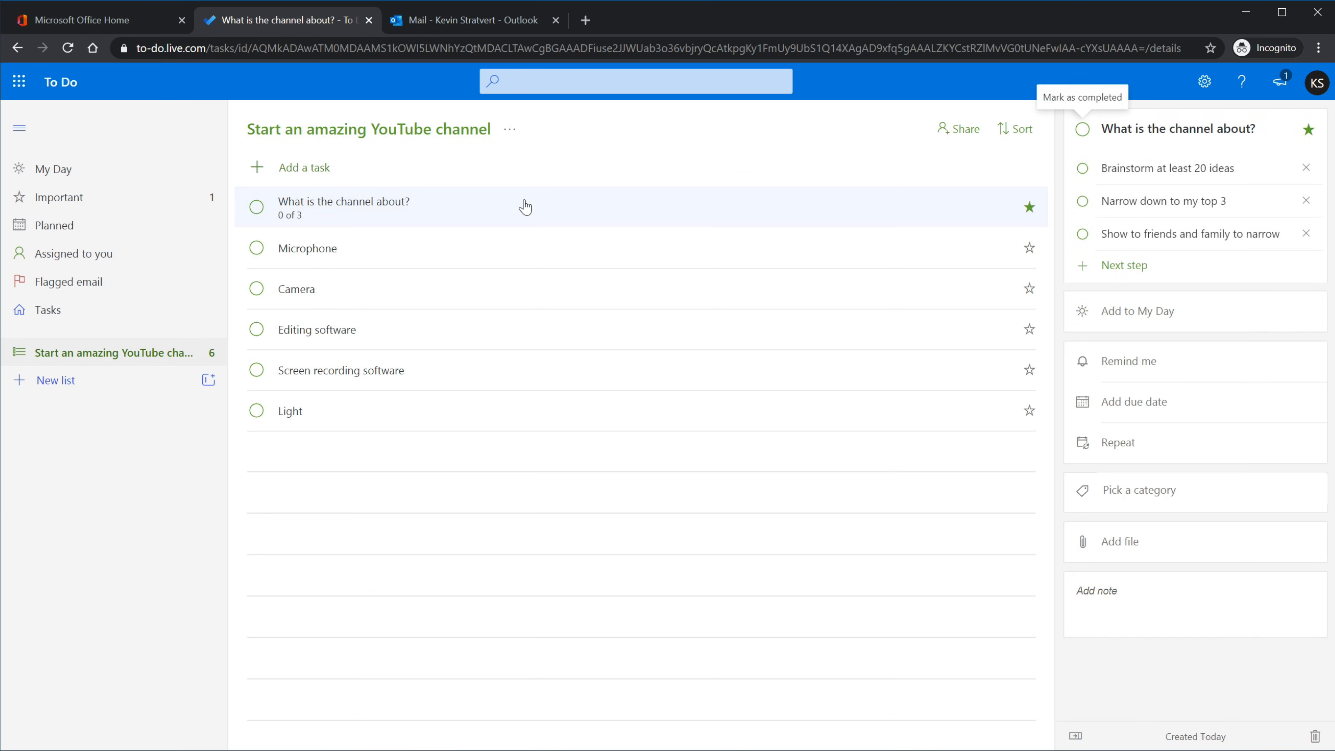
pyautogui.click(1232, 322)
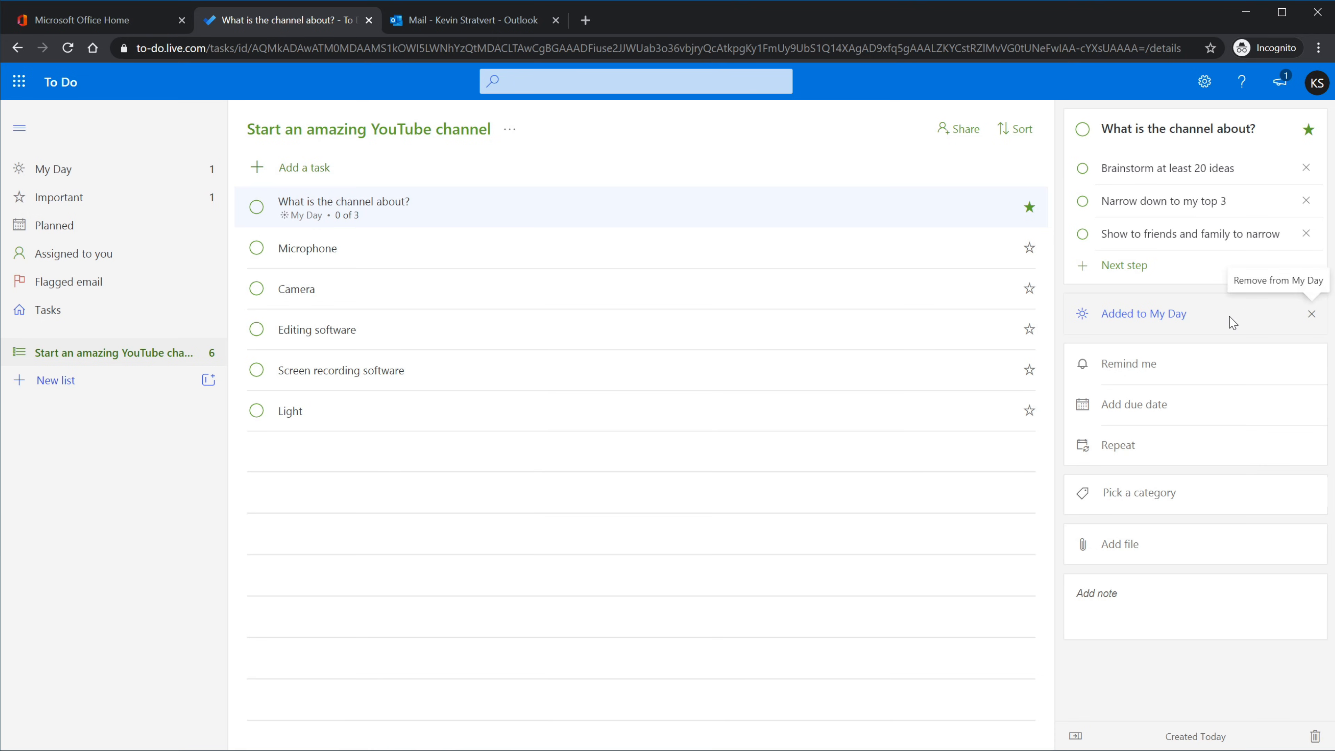
# - View My Day, reopen "What is the channel about?" from the YouTube channel list and try moving the task onto My Day
pyautogui.click(146, 176)
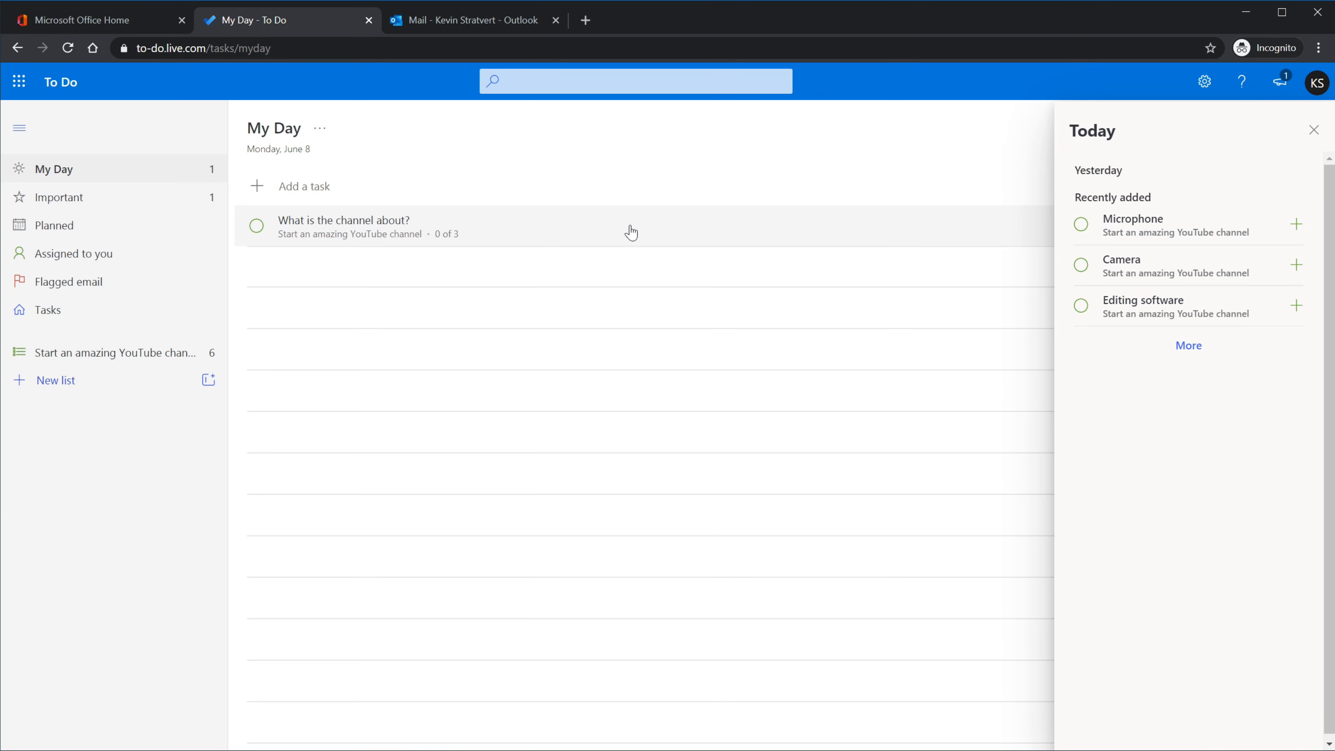
pyautogui.click(135, 352)
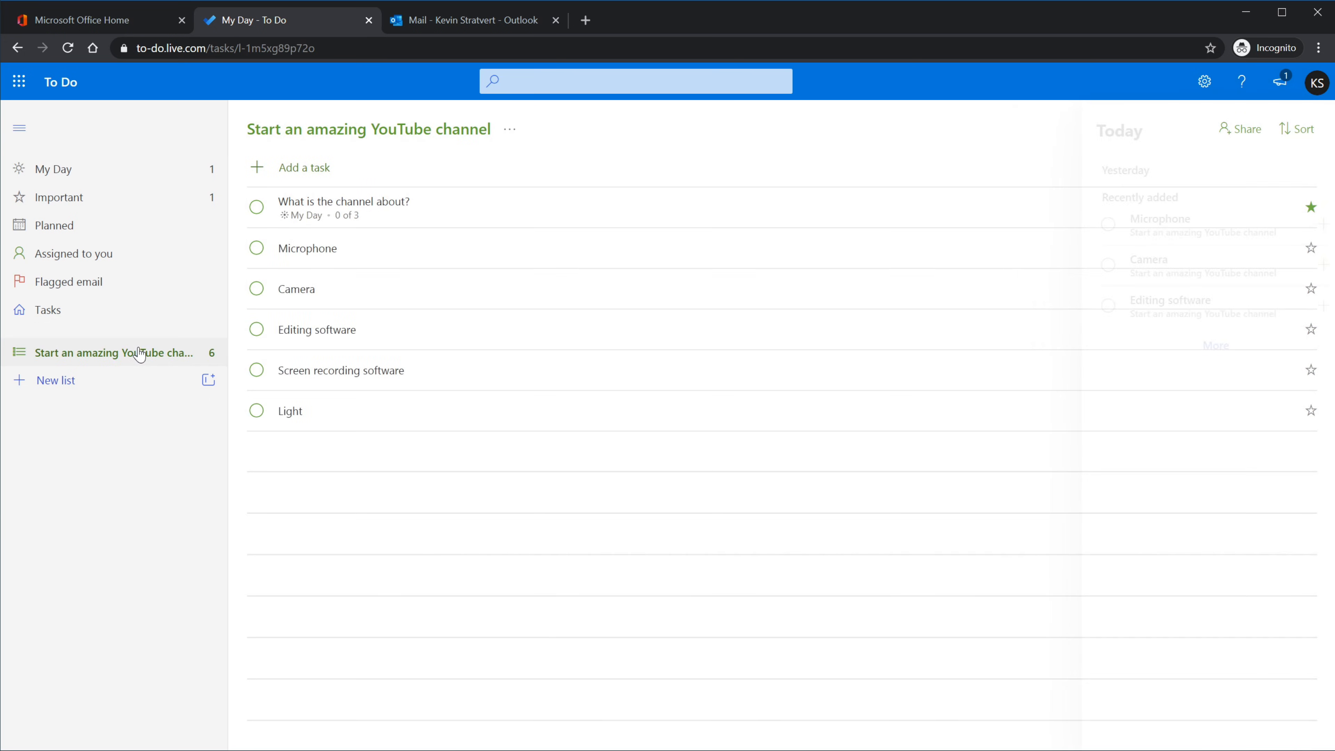
pyautogui.click(548, 217)
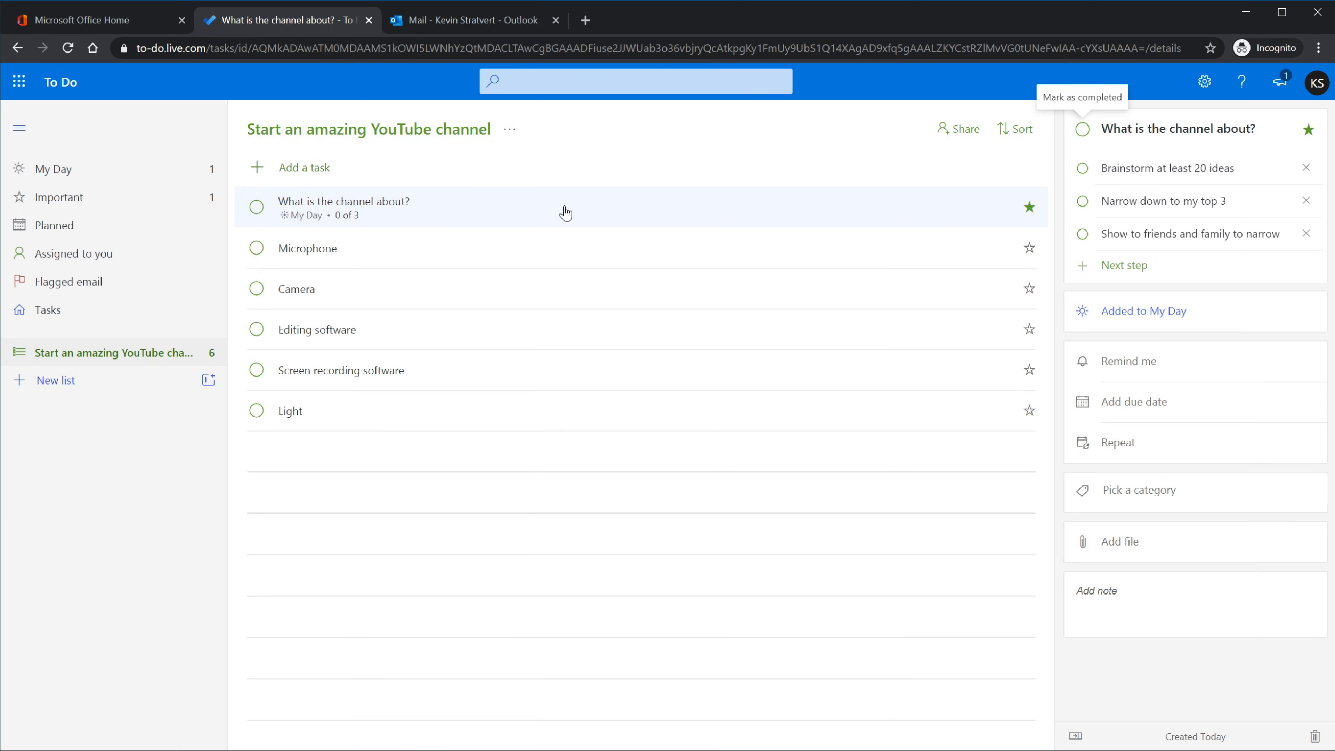
pyautogui.moveTo(565, 213); pyautogui.dragTo(93, 175)
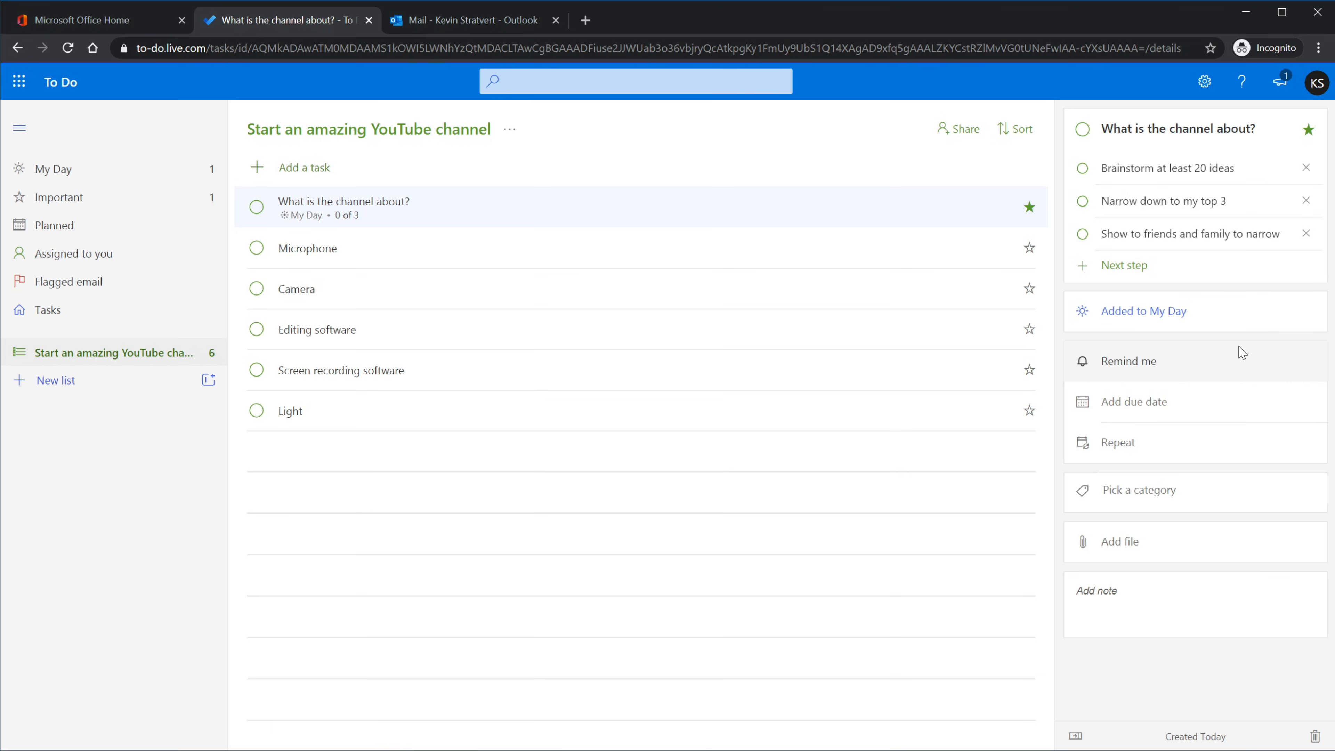
# - Set a reminder for tomorrow at 9 AM and a due date of tomorrow on the task "What is the channel about?"
pyautogui.click(1169, 370)
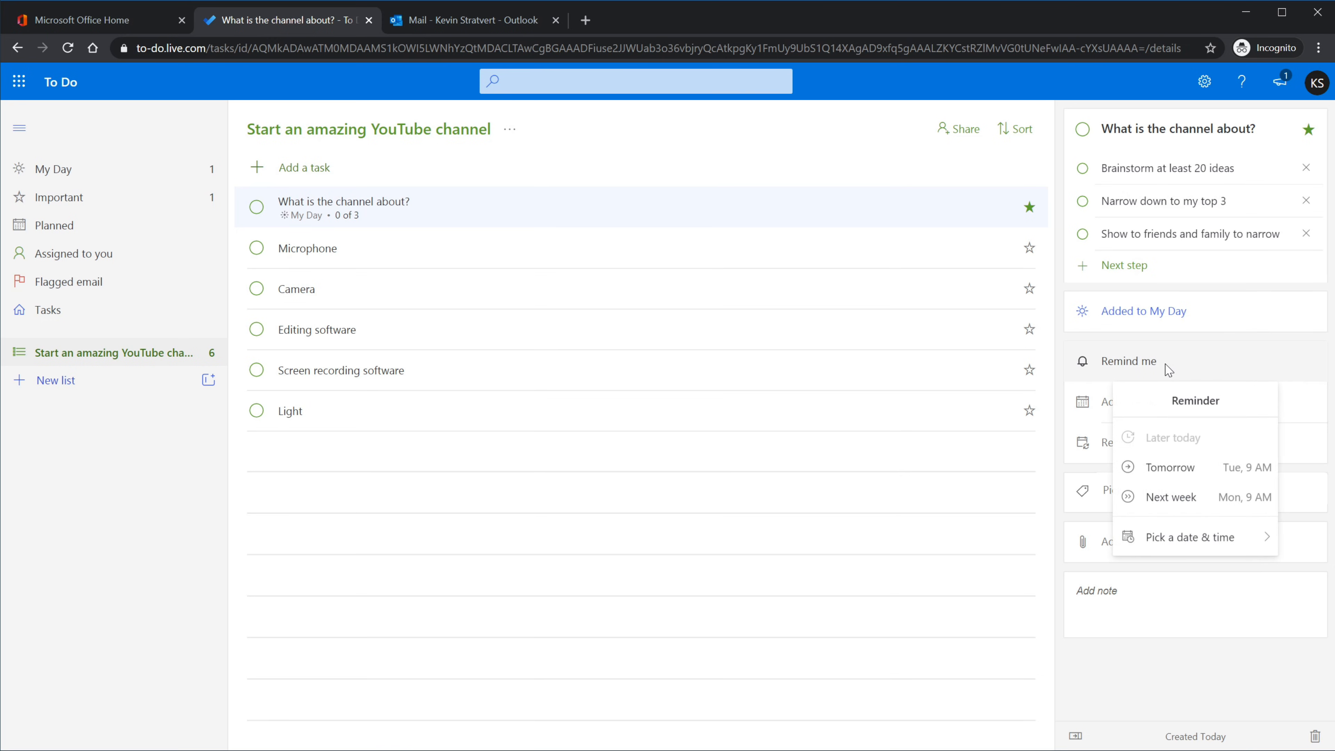
pyautogui.click(1207, 467)
pyautogui.click(1183, 408)
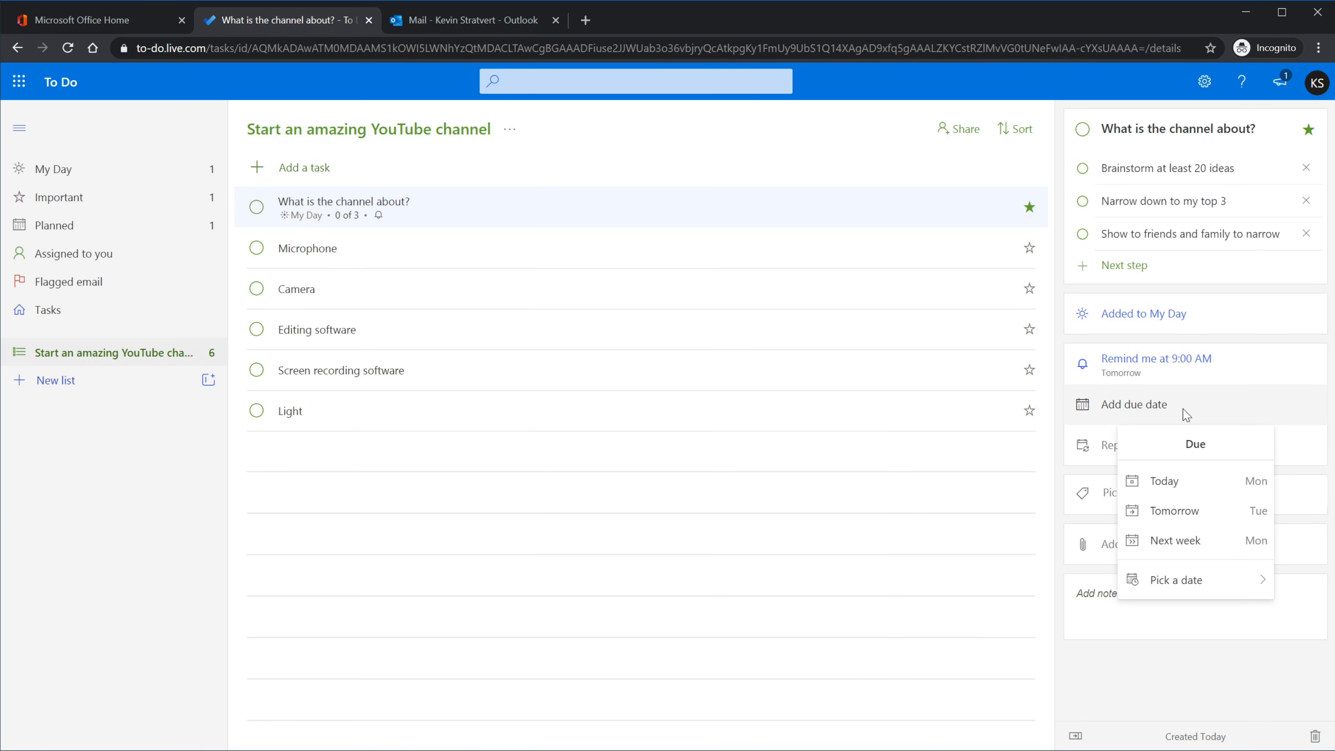
pyautogui.click(1207, 524)
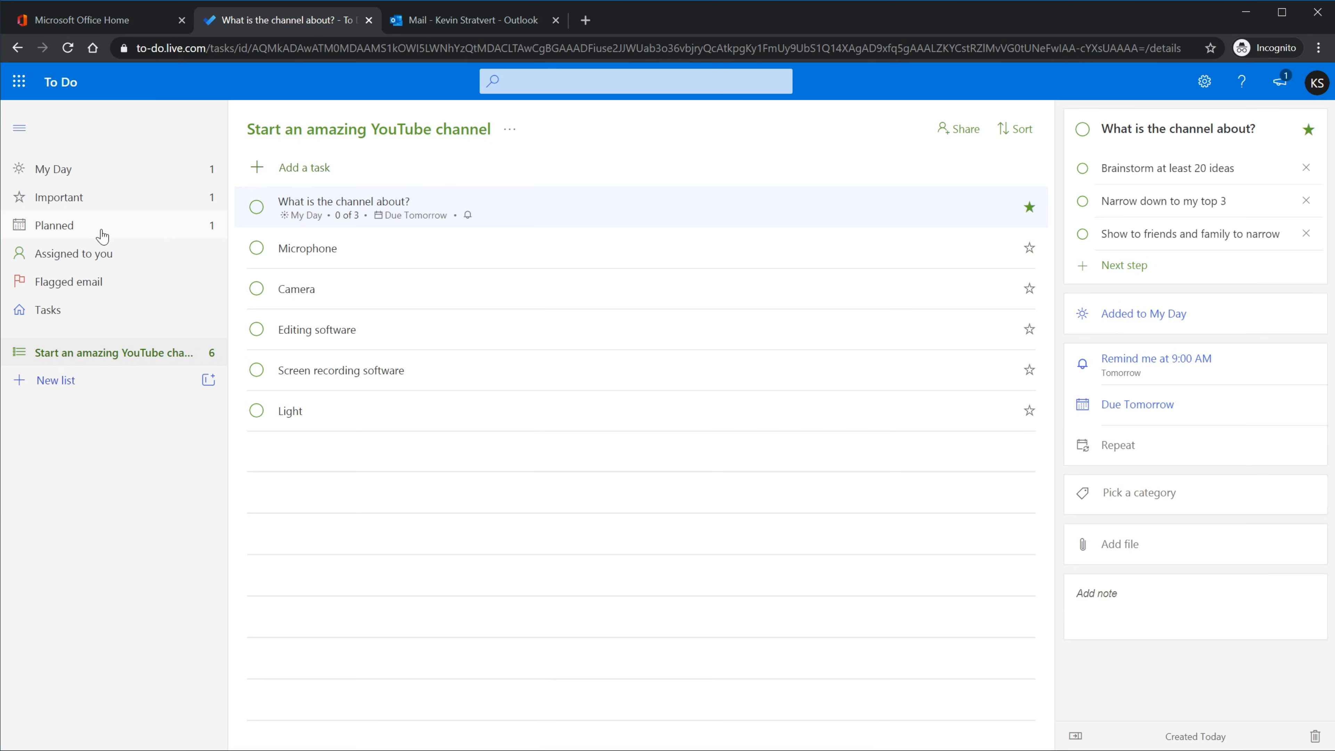
# - Check the Planned list, then reopen the details of "What is the channel about?" from the YouTube channel list
pyautogui.click(136, 234)
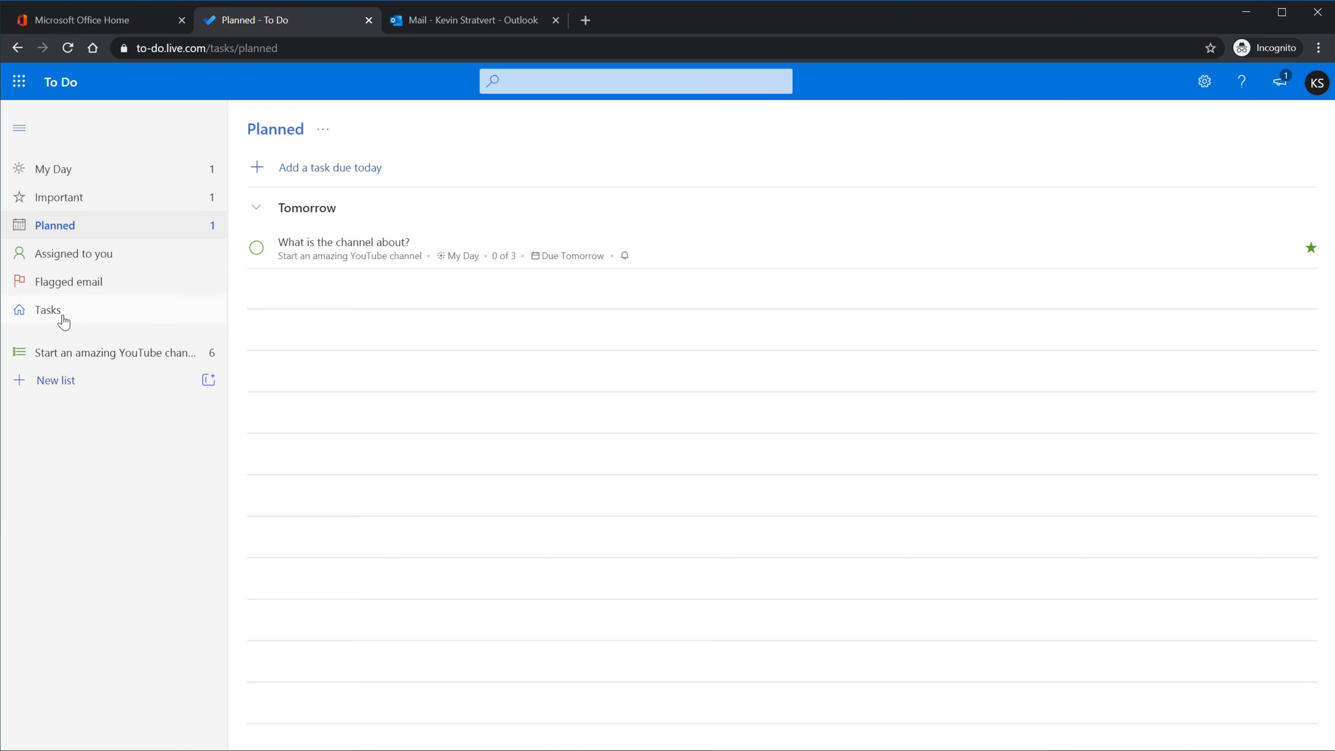
pyautogui.click(120, 352)
pyautogui.click(1132, 213)
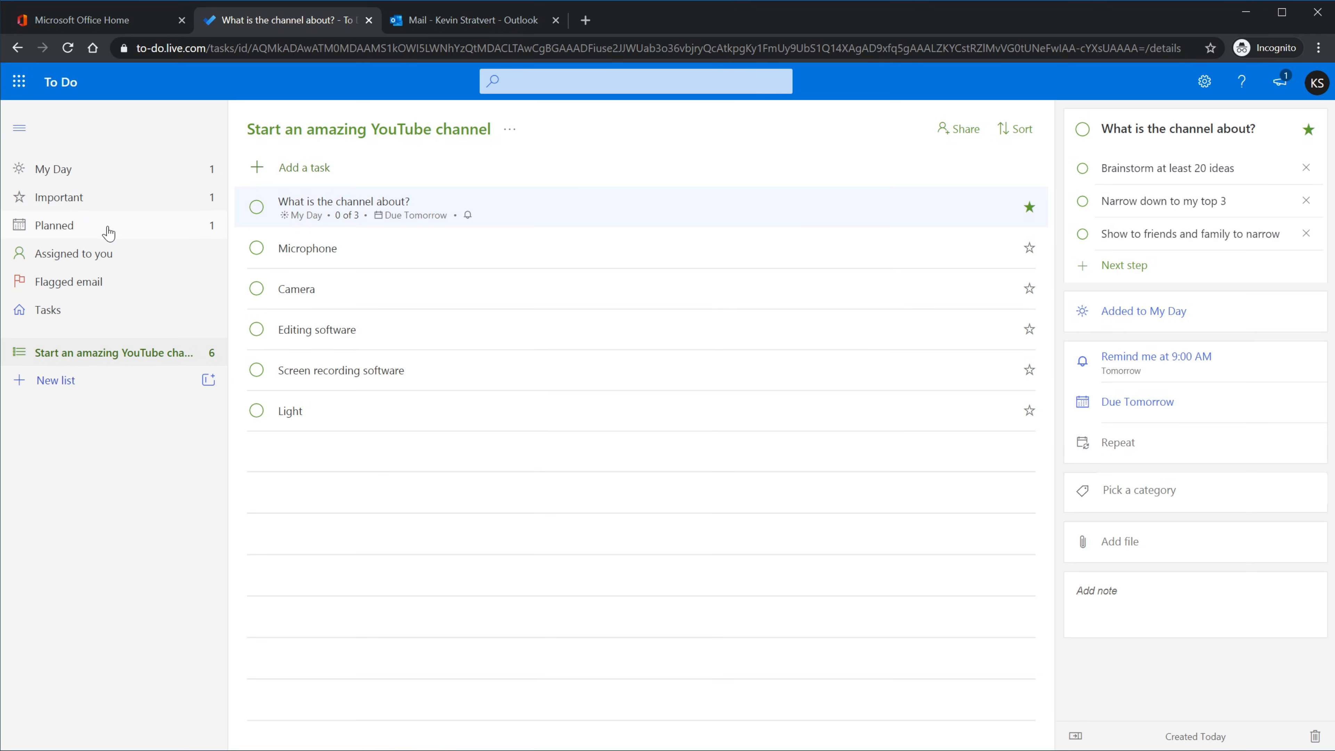
# - Look through the repeat, category, file attachment and note options of the task "What is the channel about?" without setting any
pyautogui.click(1200, 455)
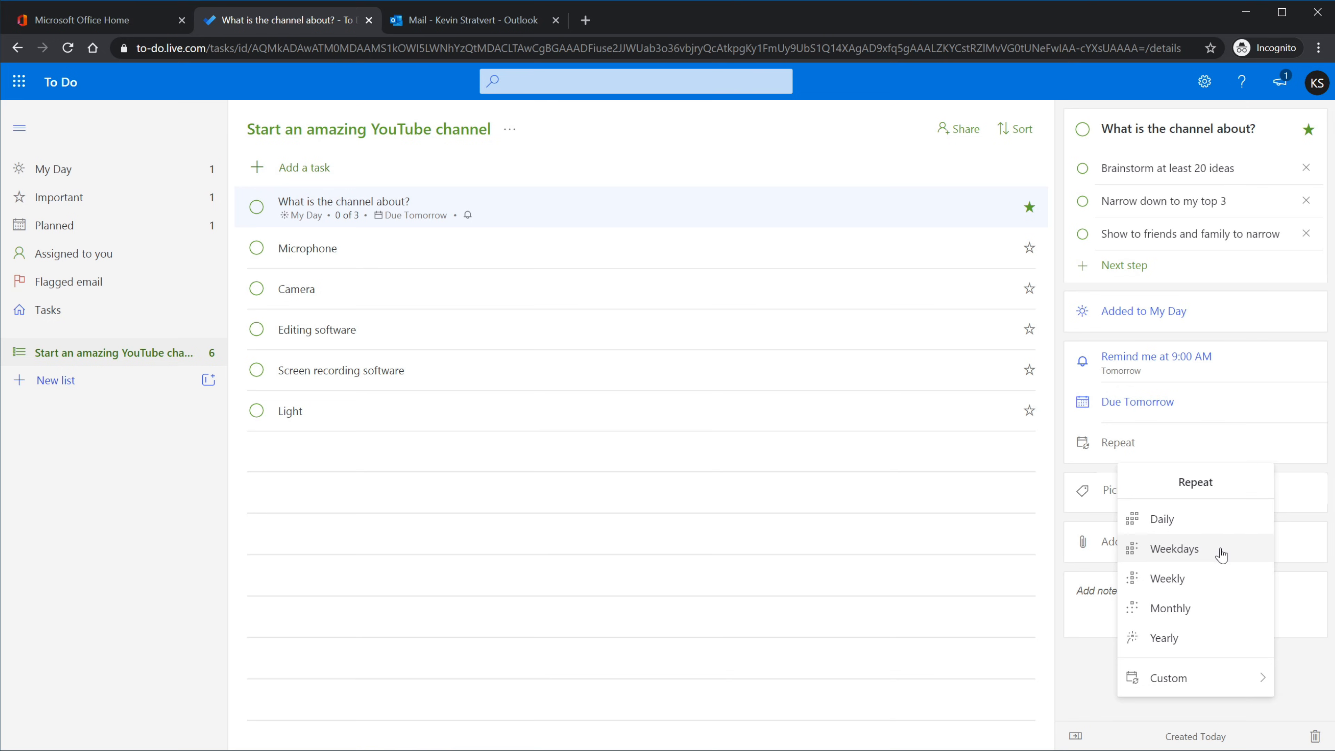
pyautogui.click(1295, 664)
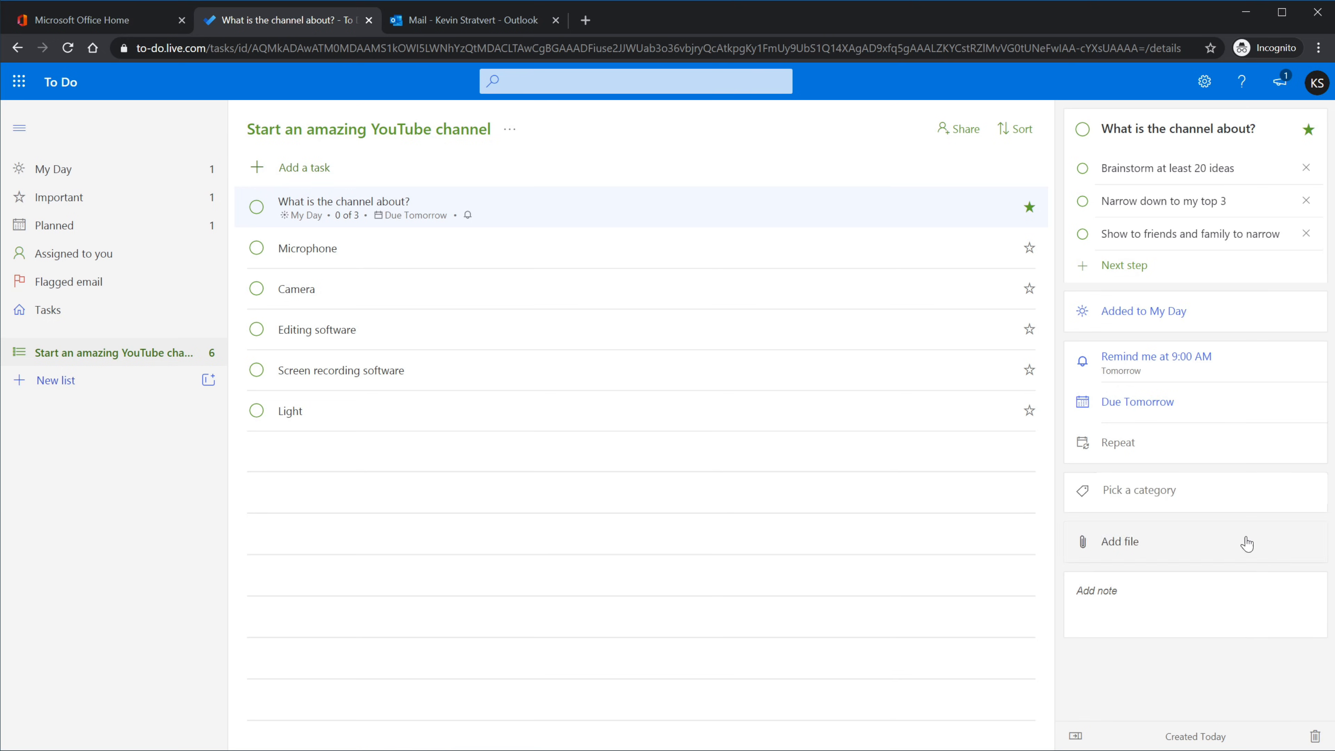
pyautogui.click(1200, 492)
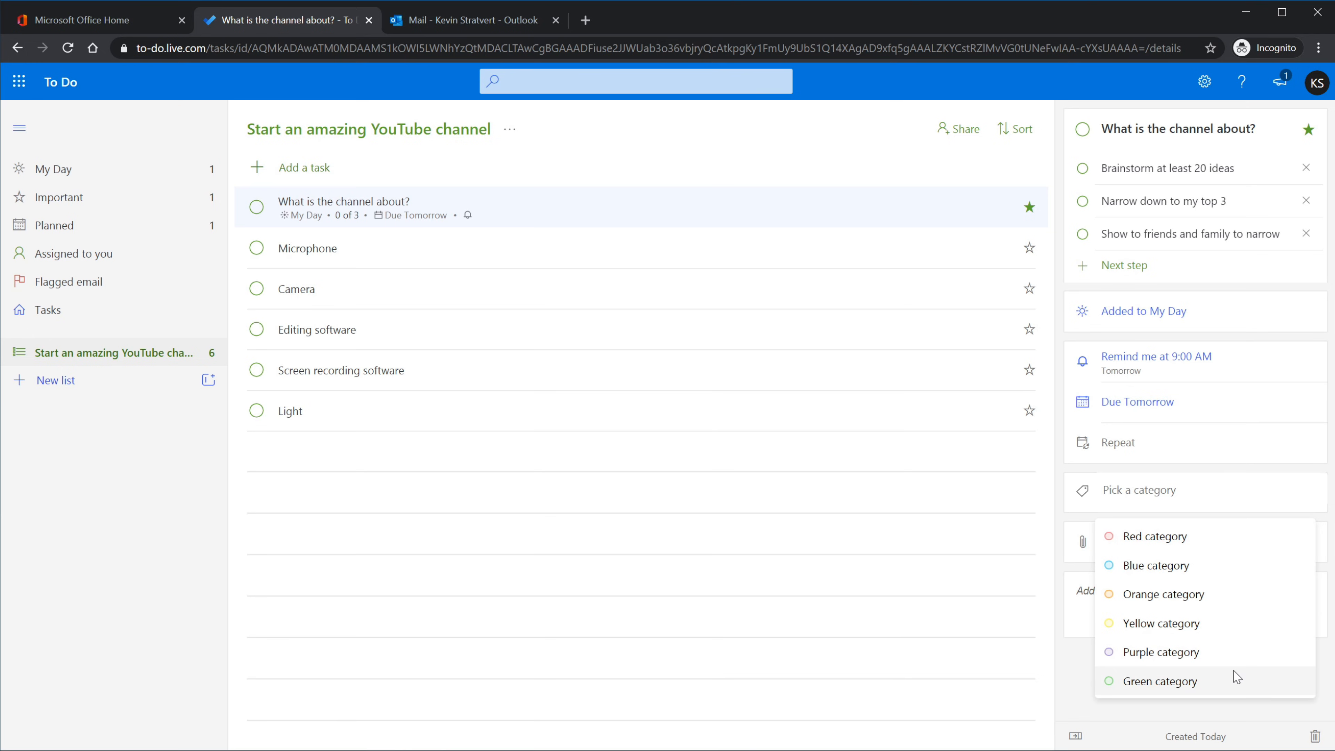
pyautogui.click(1085, 686)
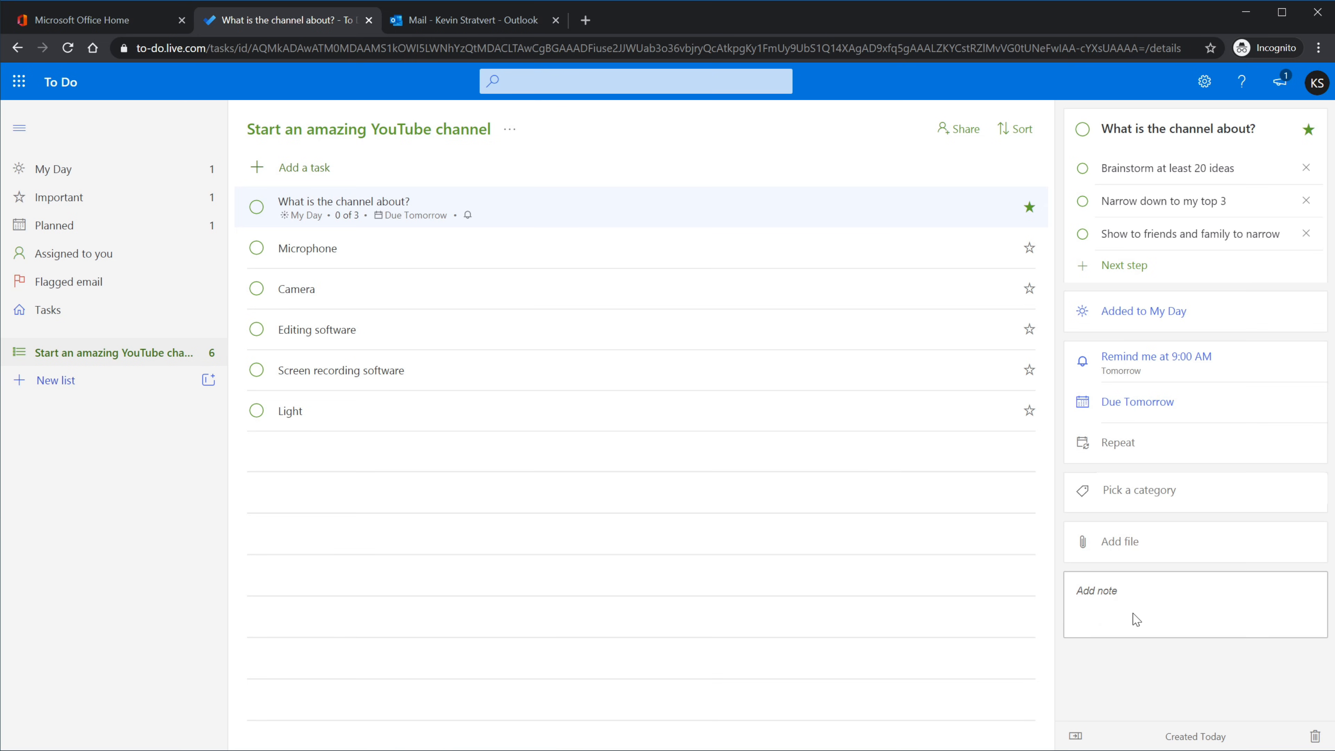
pyautogui.click(1144, 551)
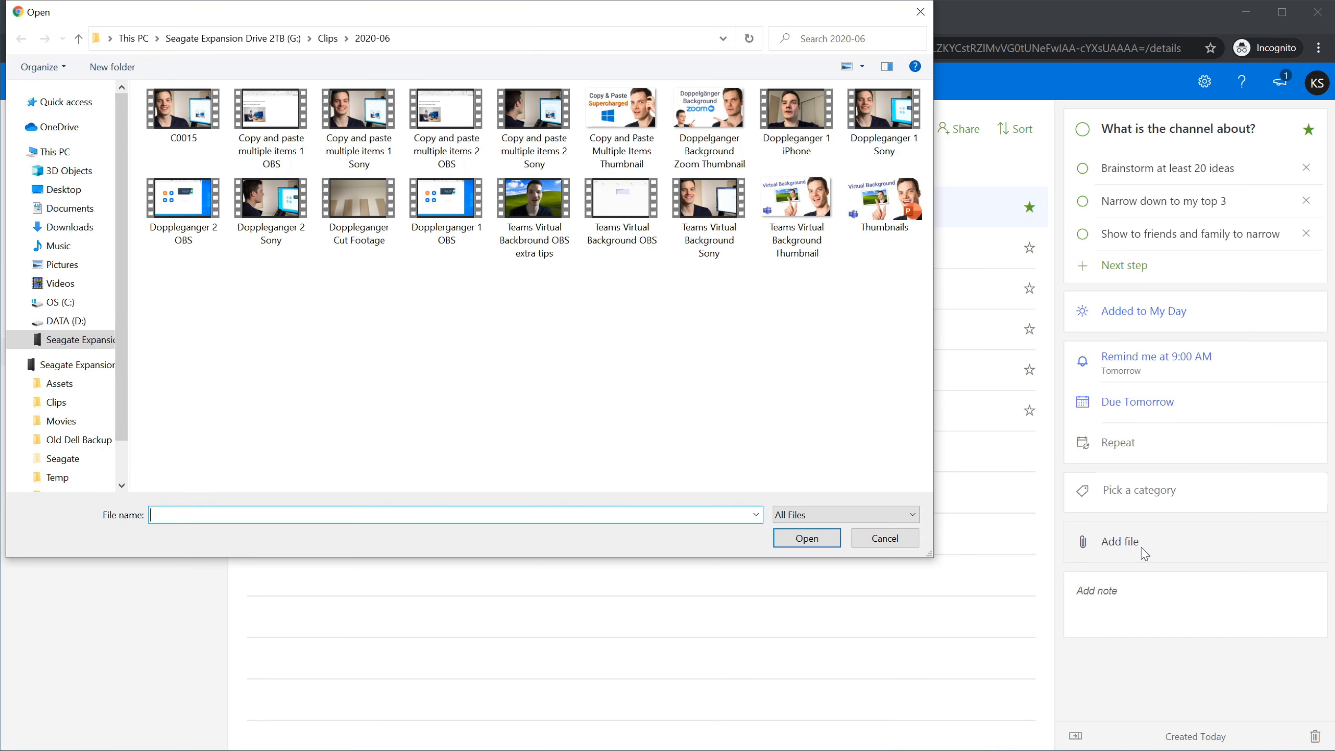
pyautogui.click(893, 543)
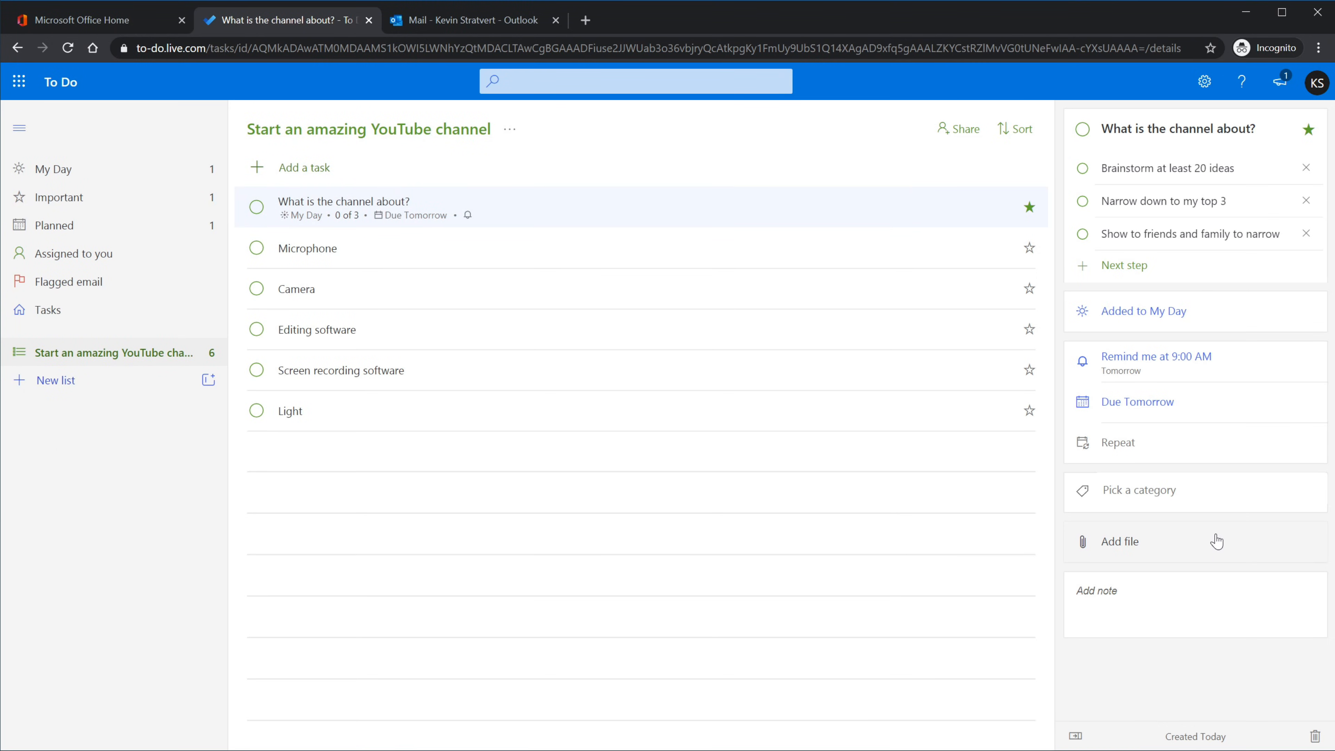
pyautogui.click(1167, 602)
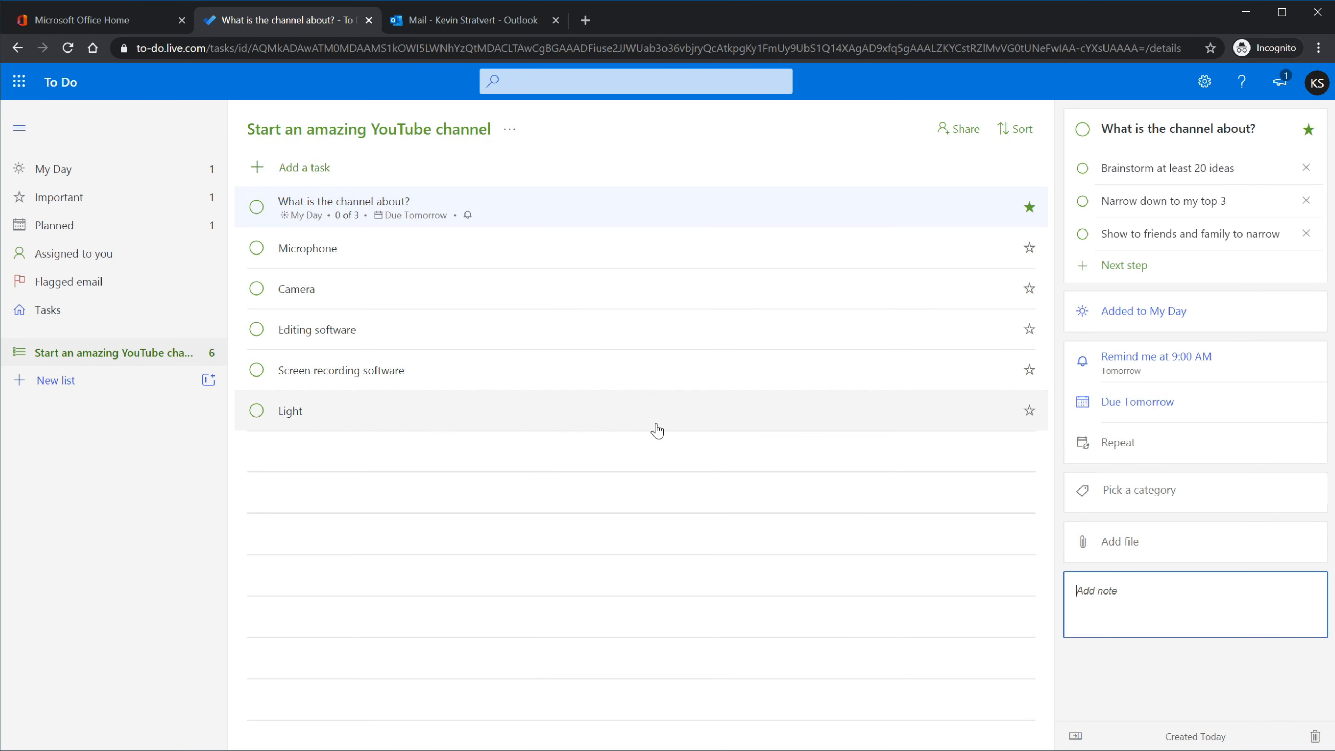
# - Review the actions available for the task "What is the channel about?", including creating a list from it, moving and copying it
pyautogui.rightClick(656, 219)
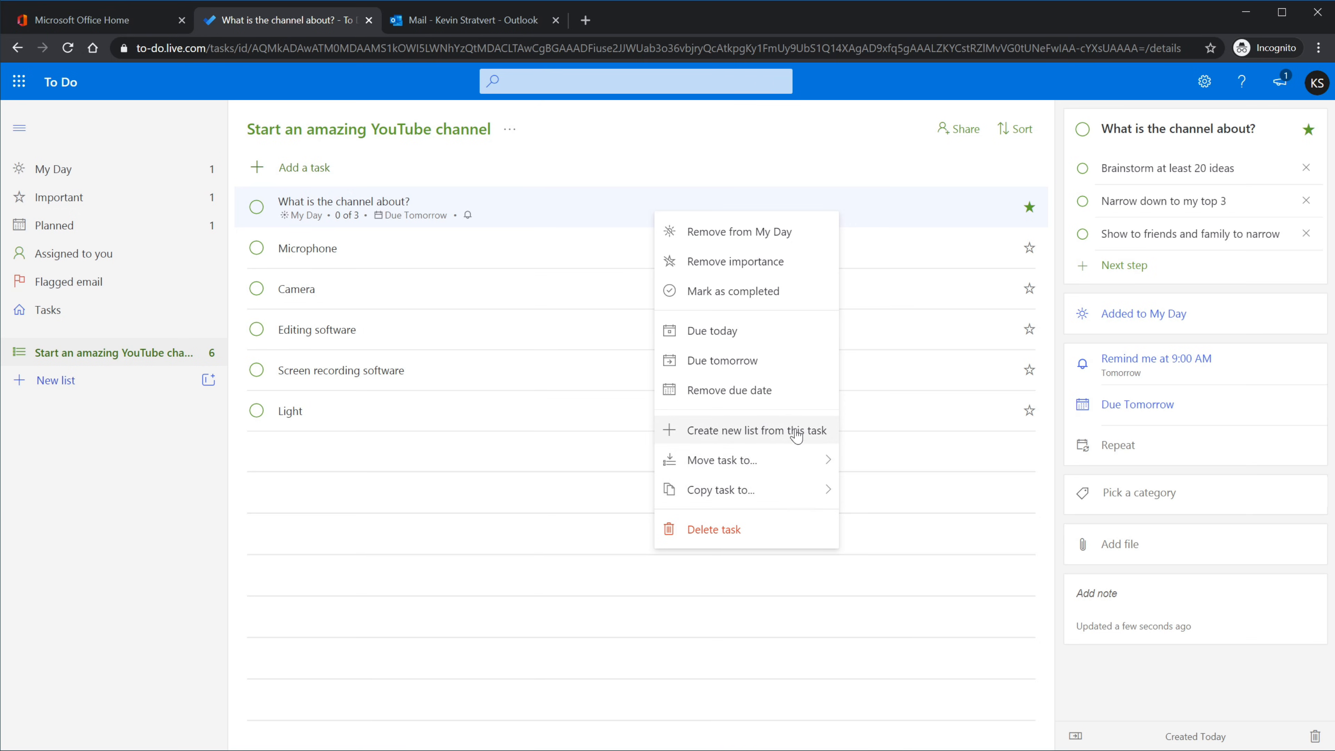
pyautogui.moveTo(796, 502)
pyautogui.moveTo(780, 468)
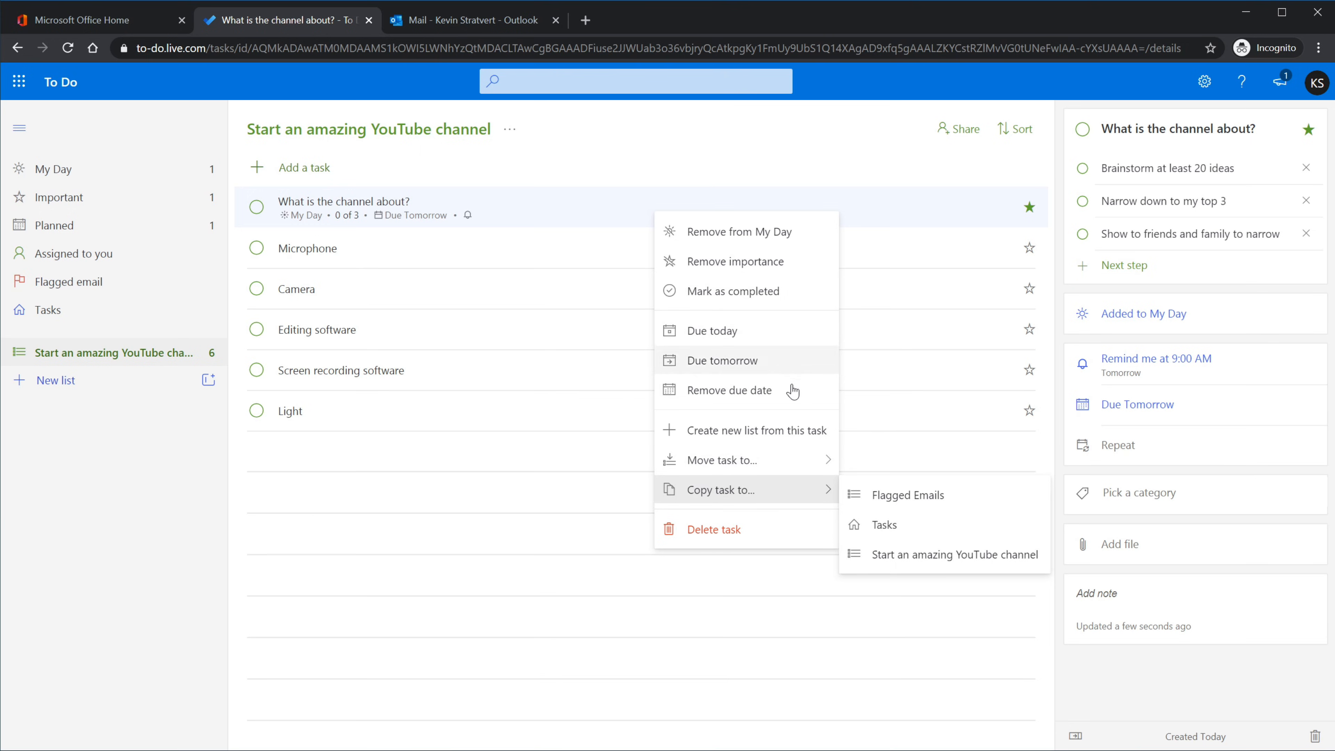
pyautogui.click(1157, 680)
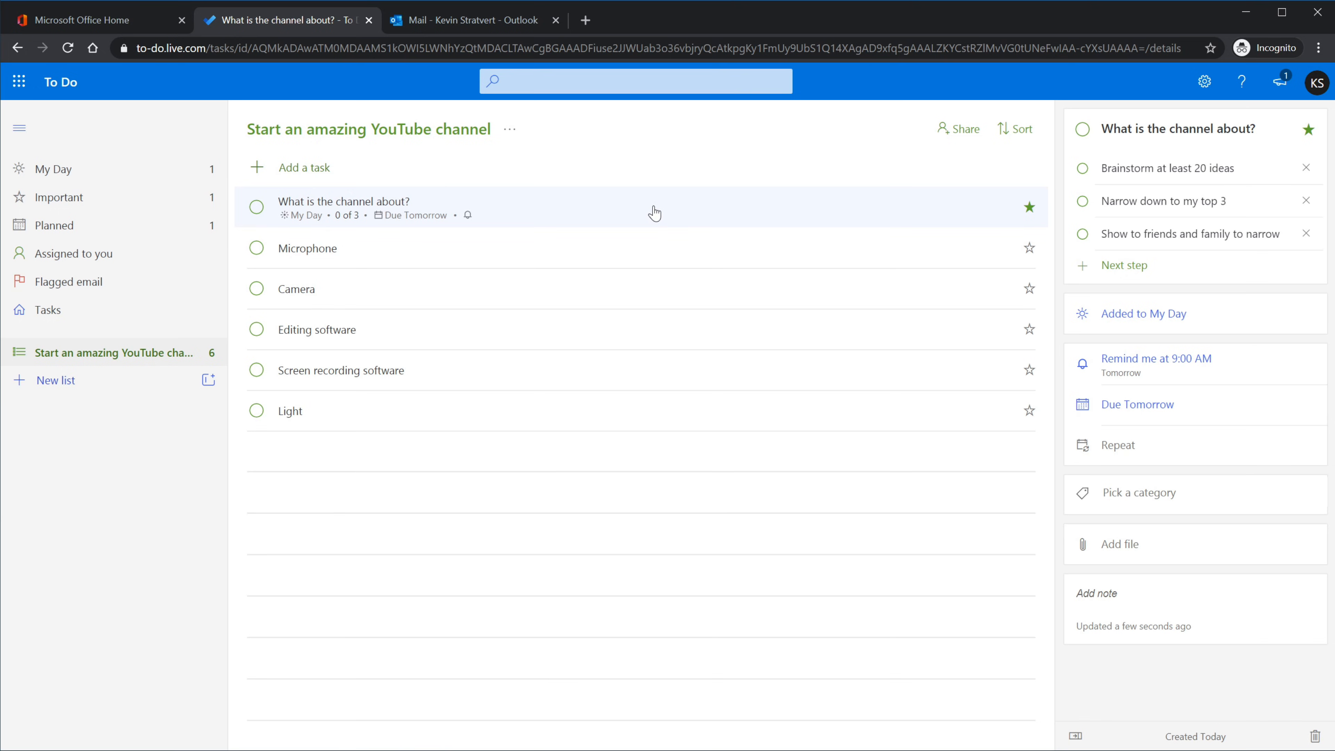
# - Reorder the tasks: put "What is the channel about?" last, "Light" first, and return "What is the channel about?" above "Light"
pyautogui.moveTo(653, 218); pyautogui.dragTo(634, 433)
pyautogui.moveTo(564, 372); pyautogui.dragTo(575, 206)
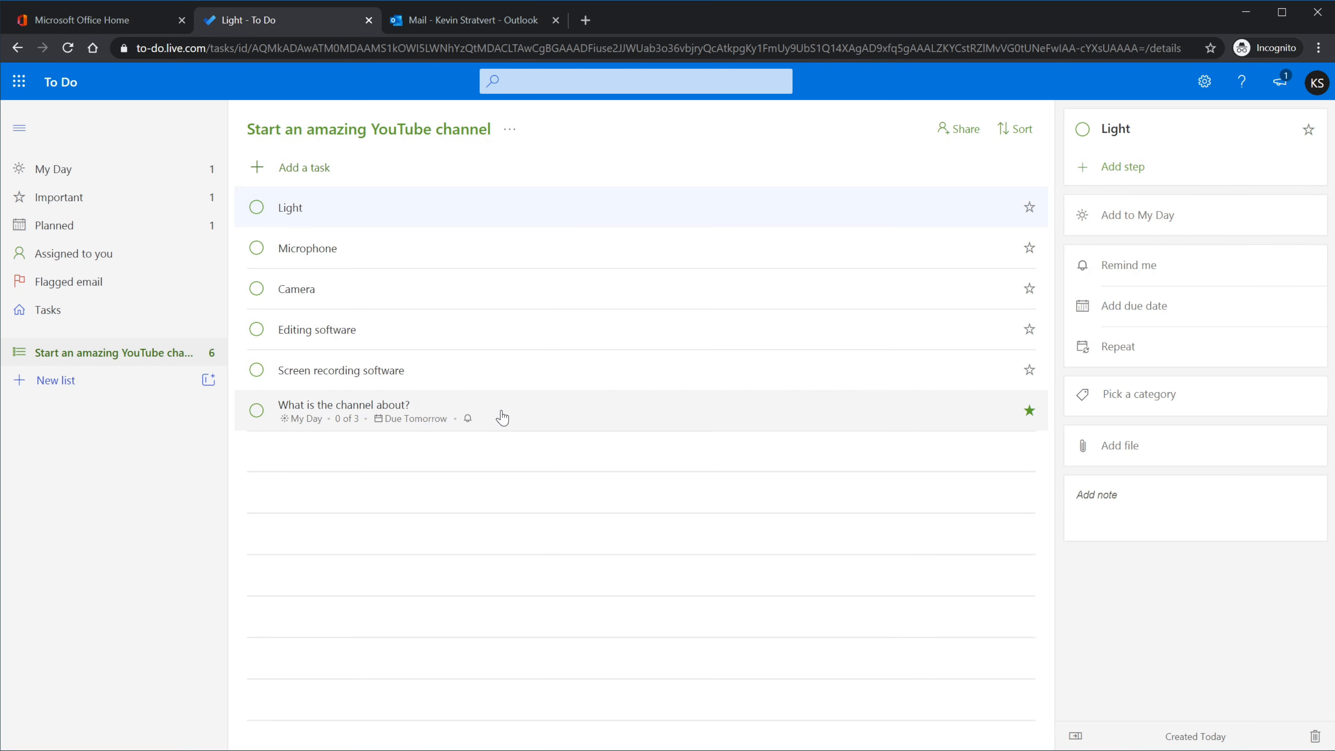
pyautogui.moveTo(525, 417); pyautogui.dragTo(543, 206)
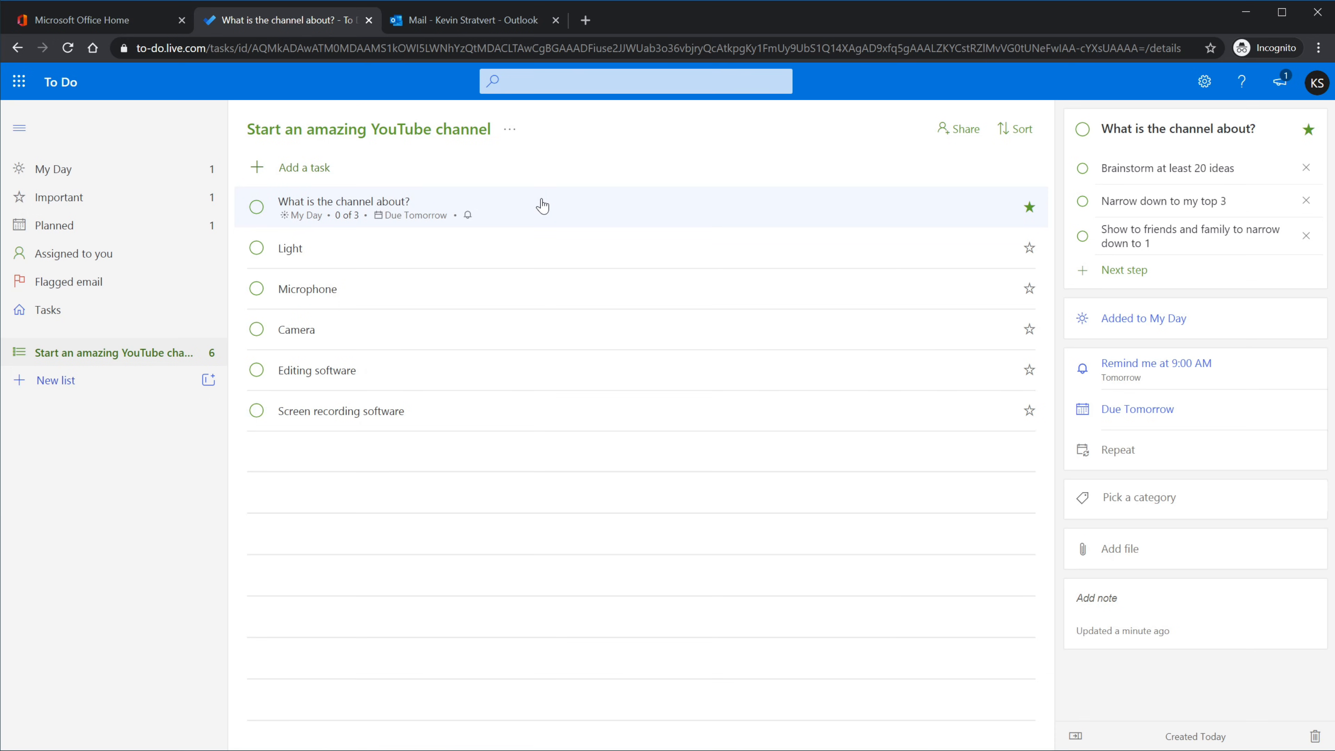
# - Sort the YouTube channel list by importance and reverse the sort order
pyautogui.click(1029, 132)
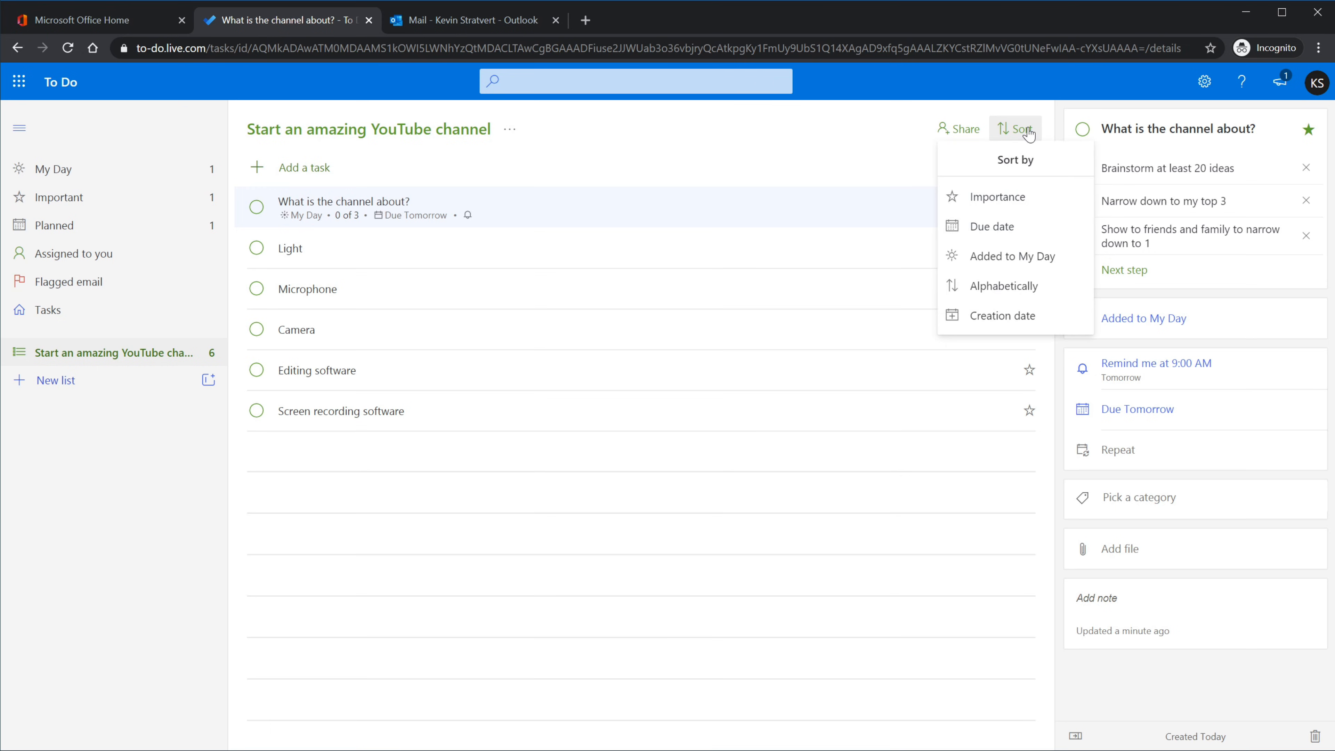
pyautogui.click(1025, 200)
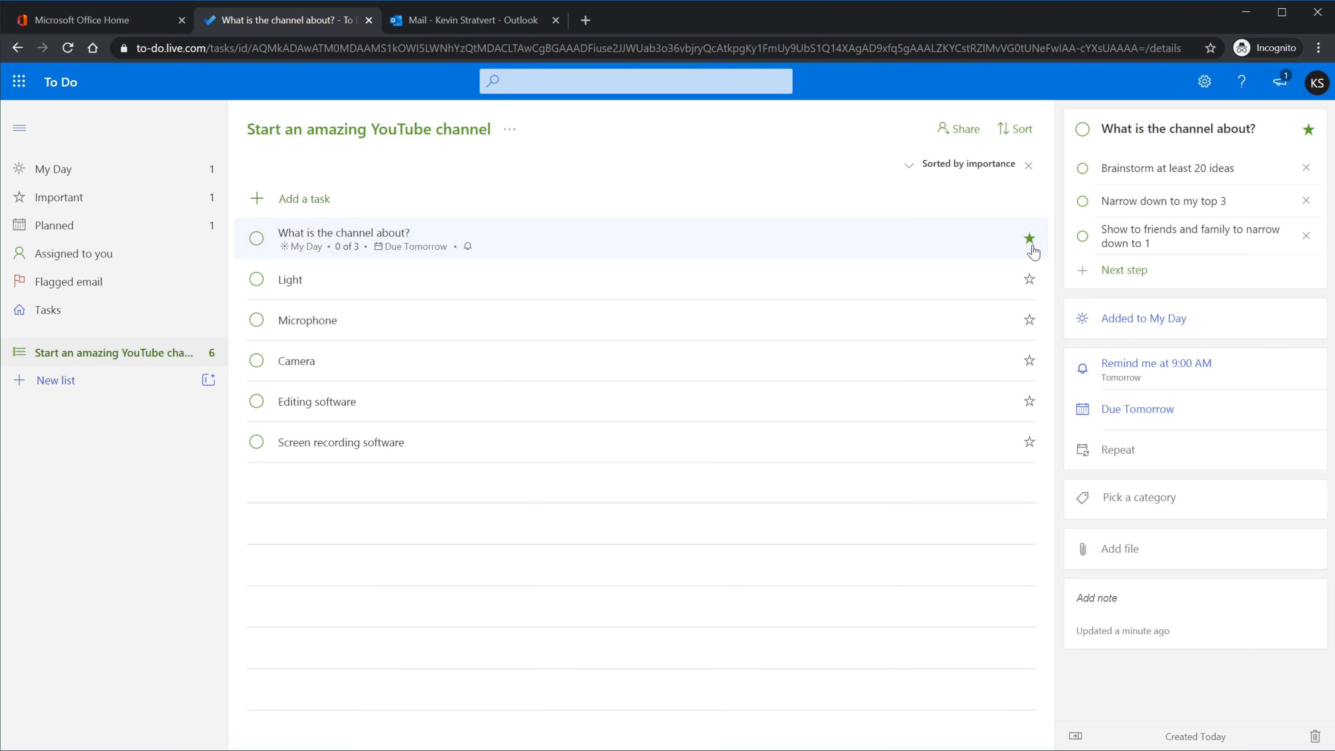
pyautogui.click(1037, 130)
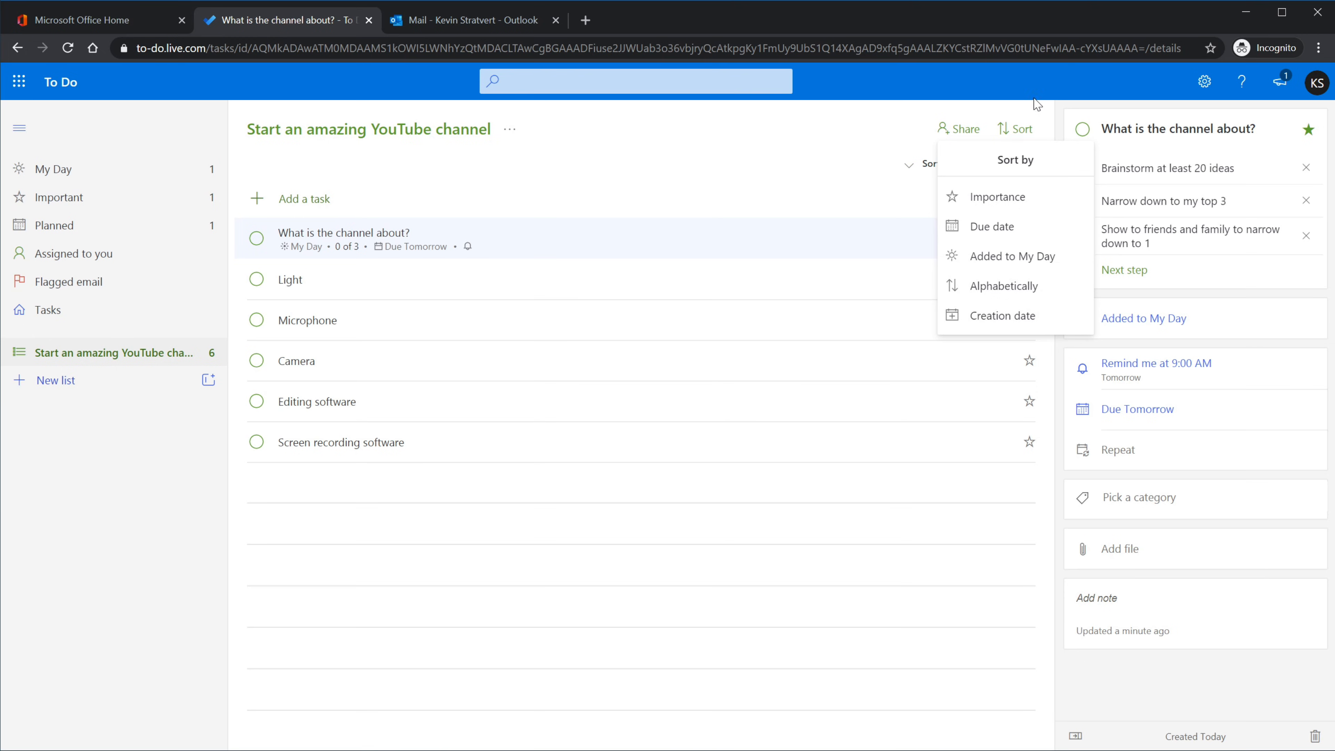
pyautogui.click(1034, 112)
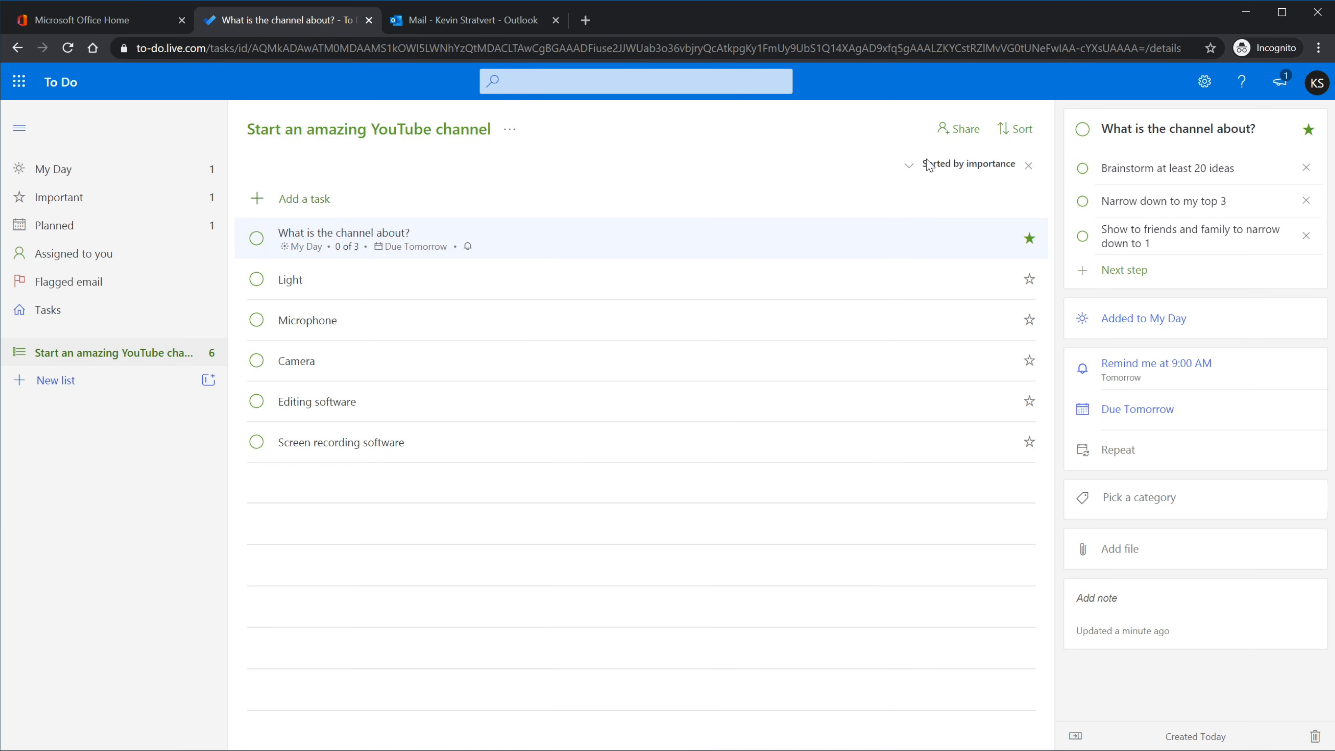
pyautogui.click(909, 167)
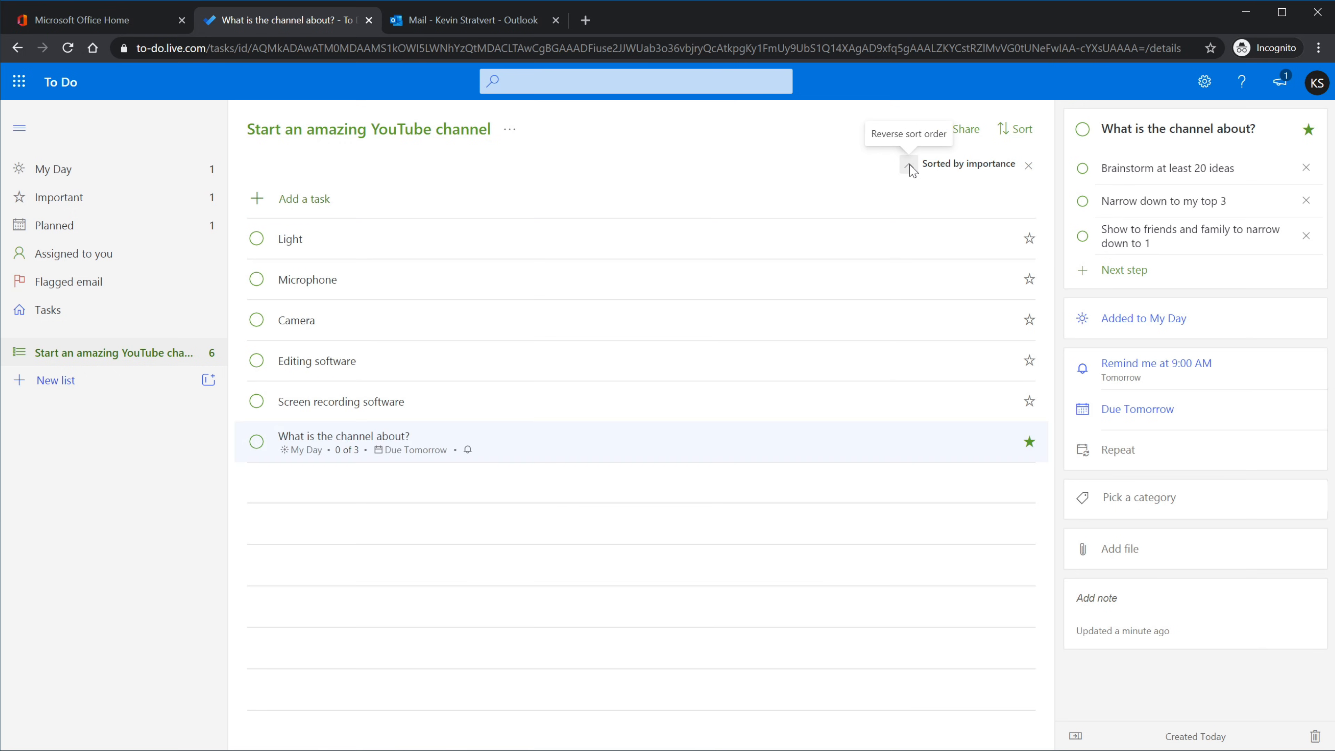
# - Reverse the importance sort once more, remove the sorting from the list and close the task details
pyautogui.click(910, 167)
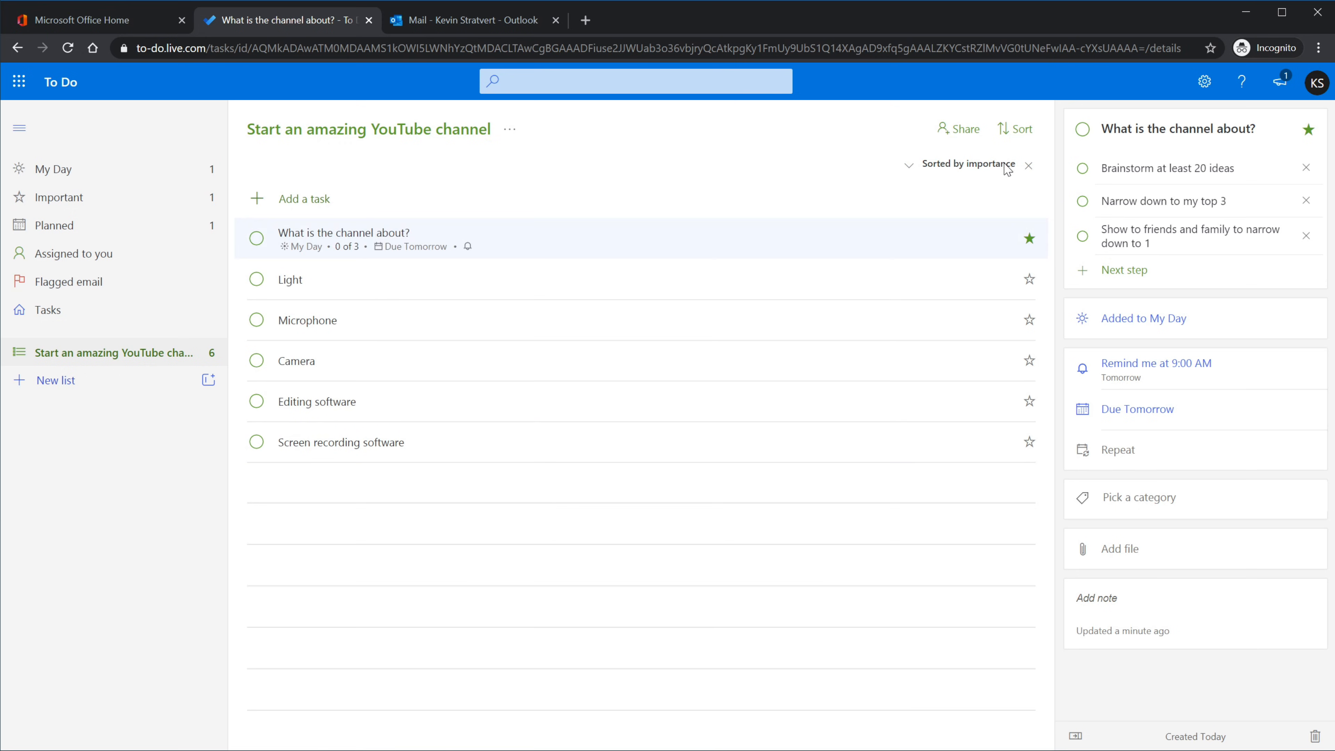
pyautogui.click(1029, 167)
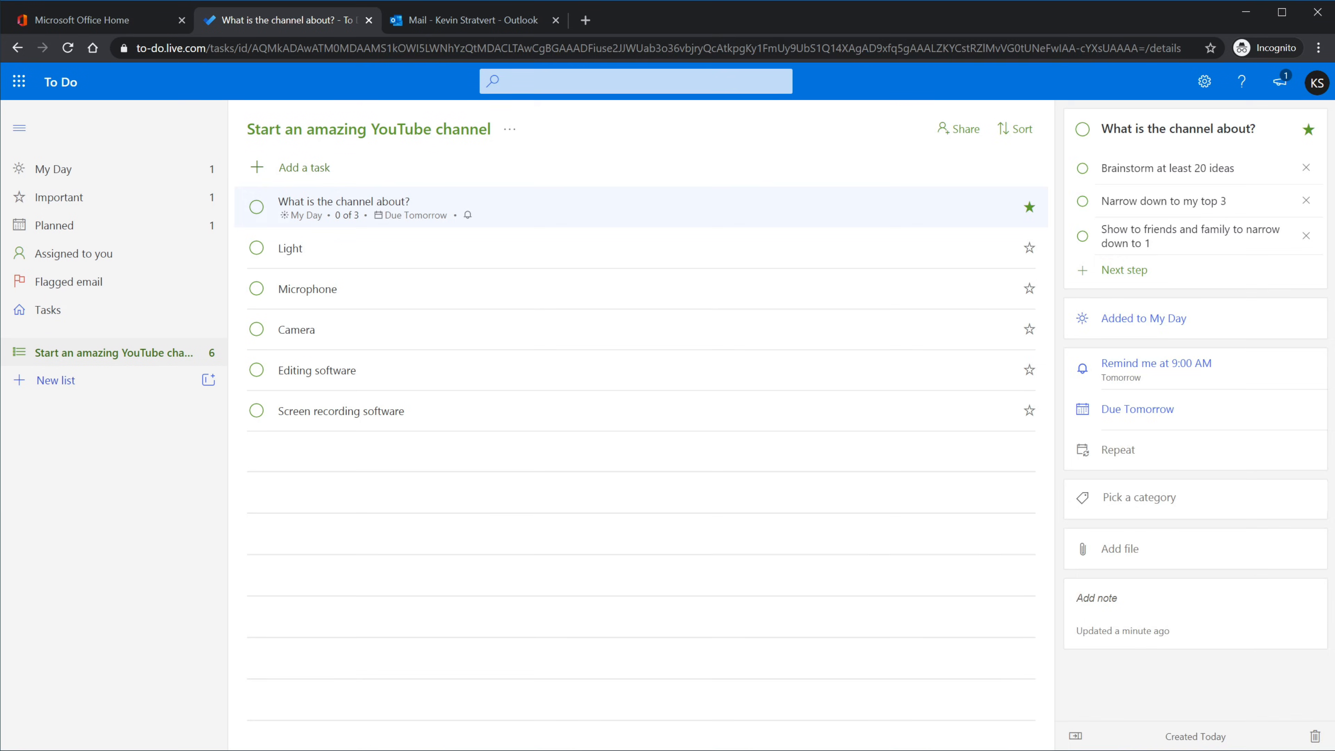
pyautogui.click(513, 497)
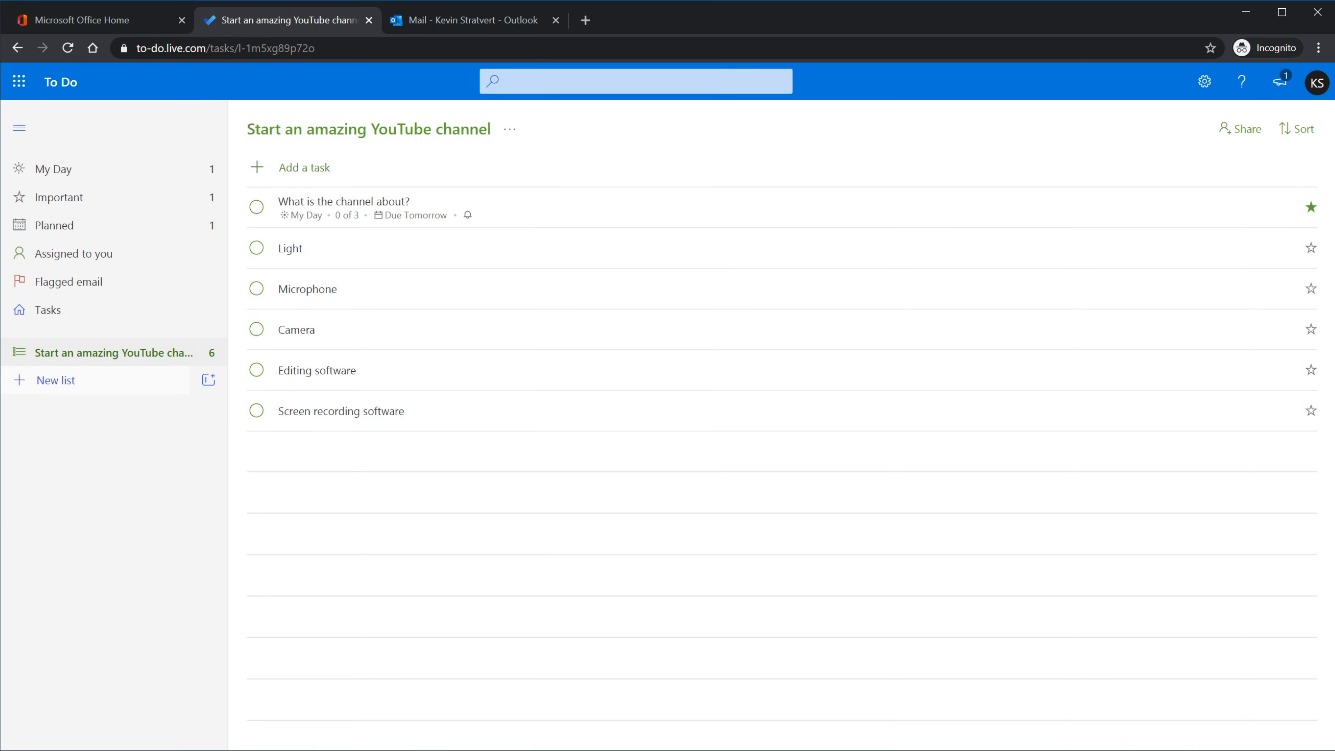
# - Create a new list named "Video Ideas"
pyautogui.click(186, 371)
pyautogui.write('Video Ideas')
pyautogui.press('Return')
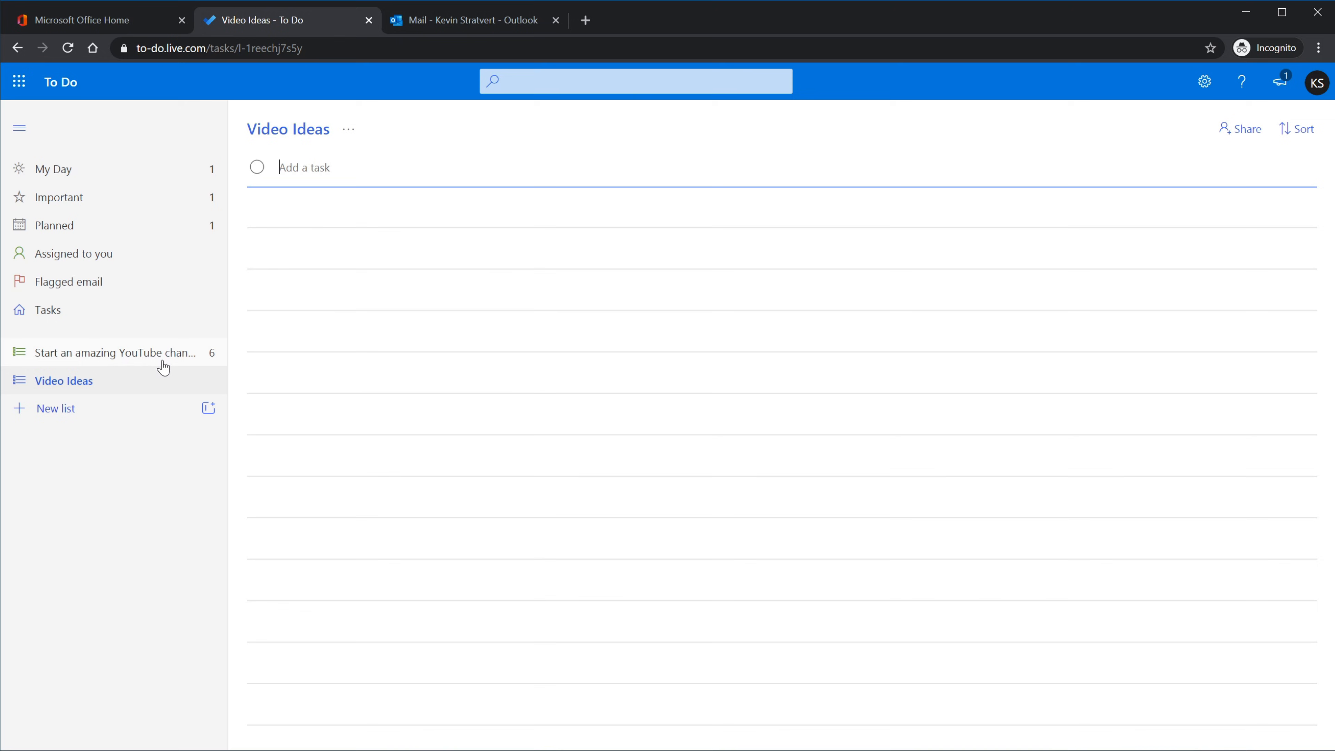
# - Create a list group named "YouTube" and move the lists "Video Ideas" and "Start an amazing YouTube channel" into it
pyautogui.click(209, 409)
pyautogui.write('YouTube')
pyautogui.press('Return')
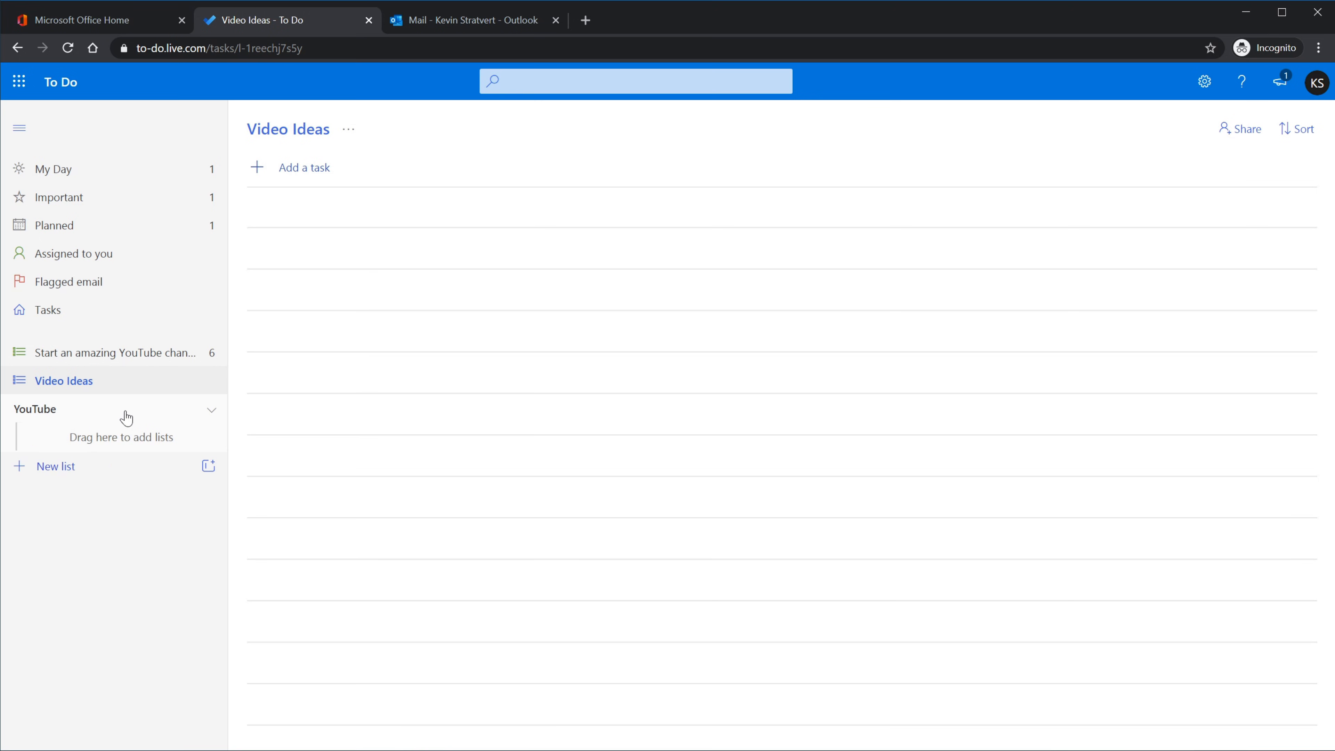
pyautogui.moveTo(106, 389); pyautogui.dragTo(116, 439)
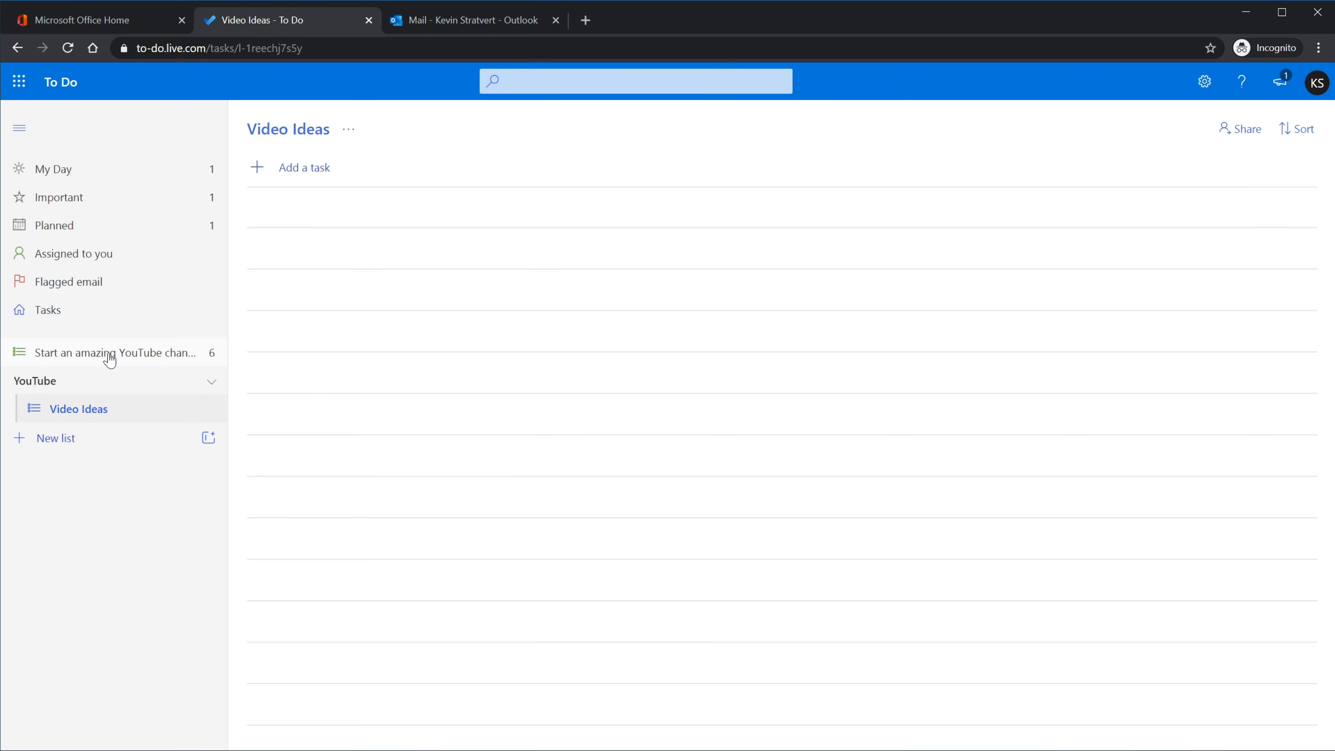
pyautogui.moveTo(109, 359); pyautogui.dragTo(114, 405)
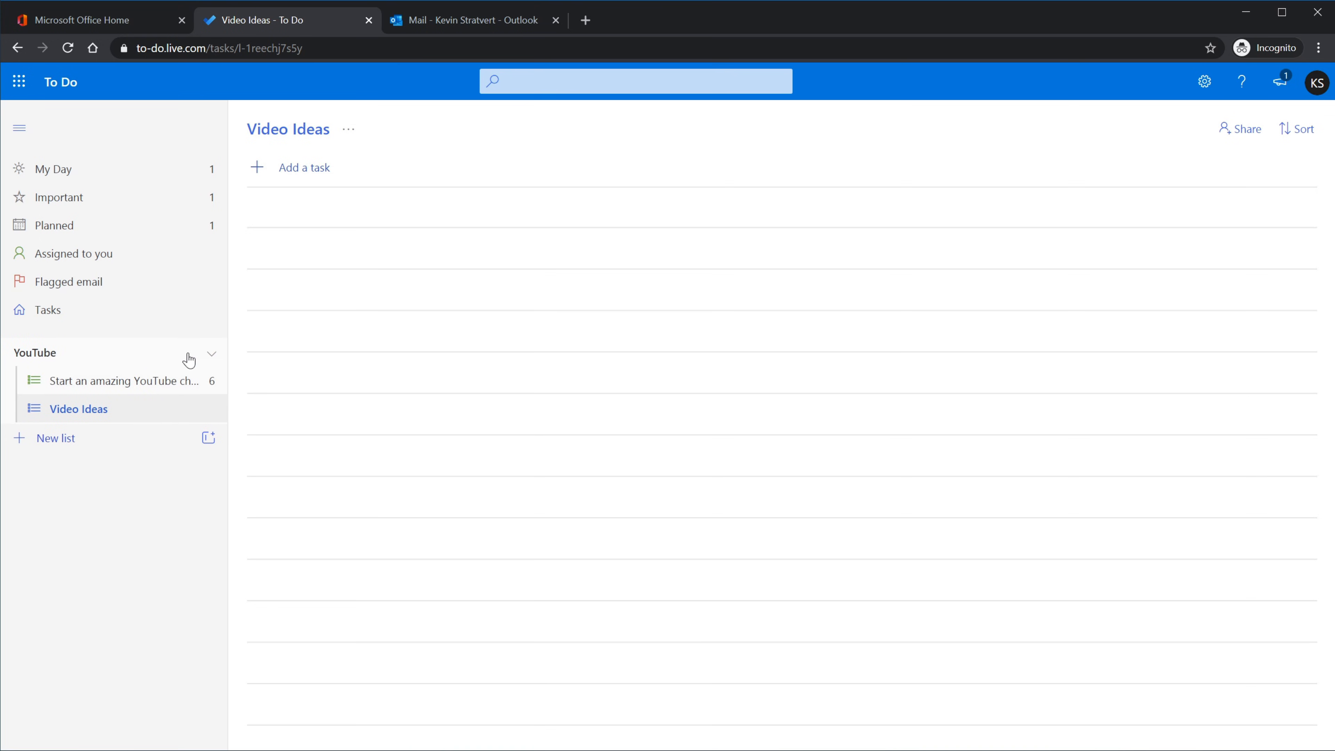
pyautogui.click(214, 359)
pyautogui.click(212, 358)
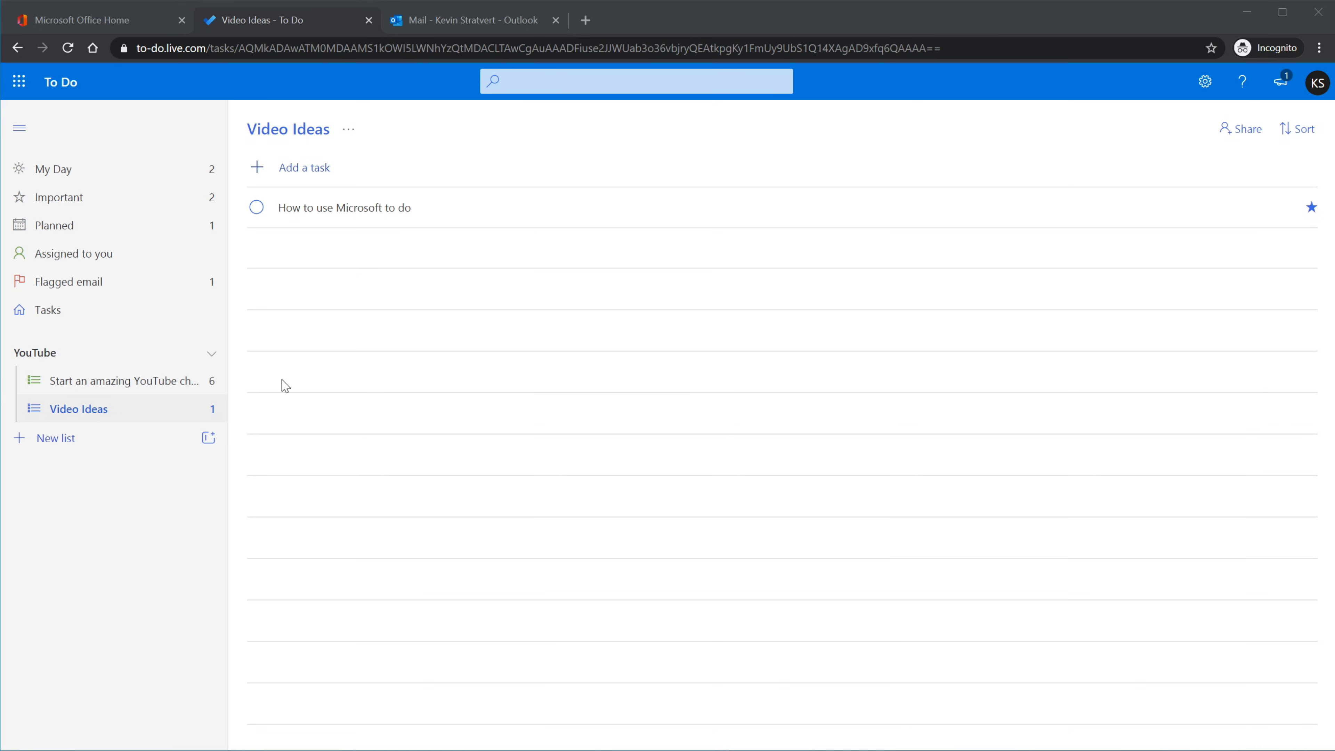
# - Share the list "Start an amazing YouTube channel" by creating an invitation link and copying it
pyautogui.click(93, 391)
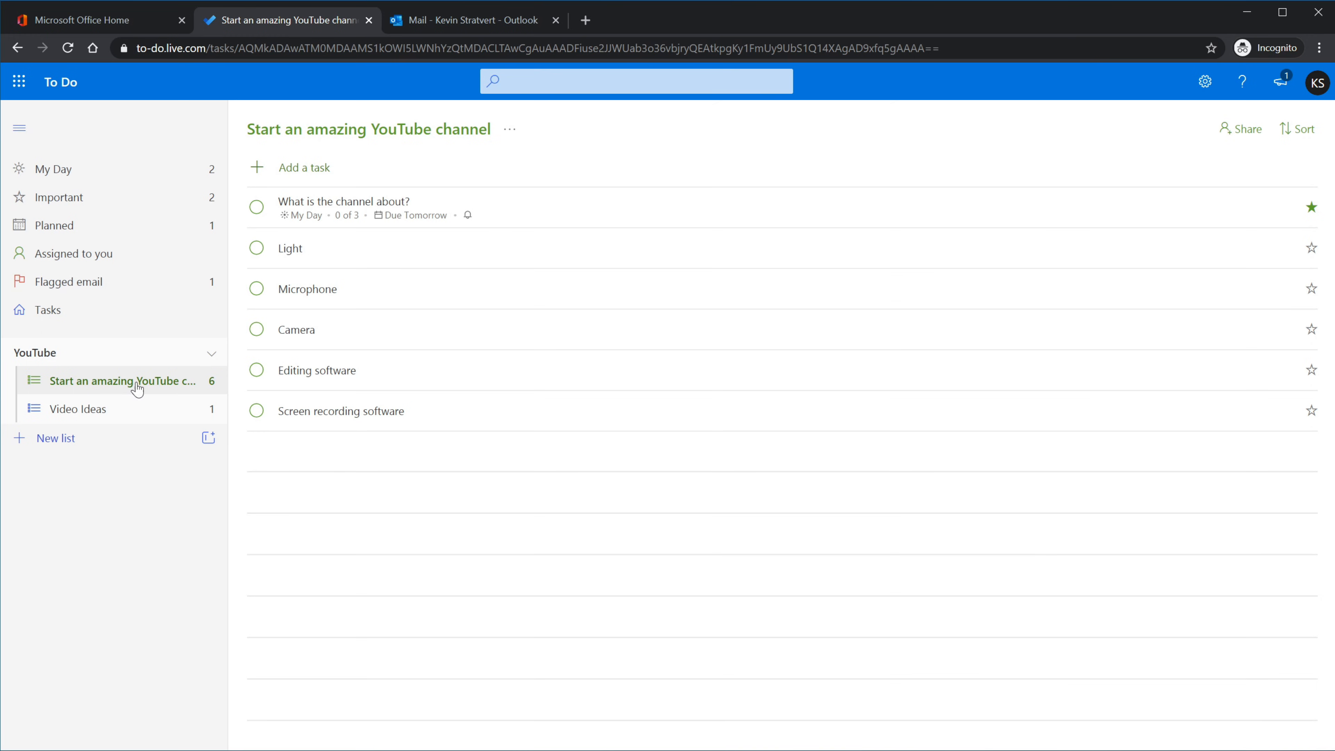
pyautogui.rightClick(126, 391)
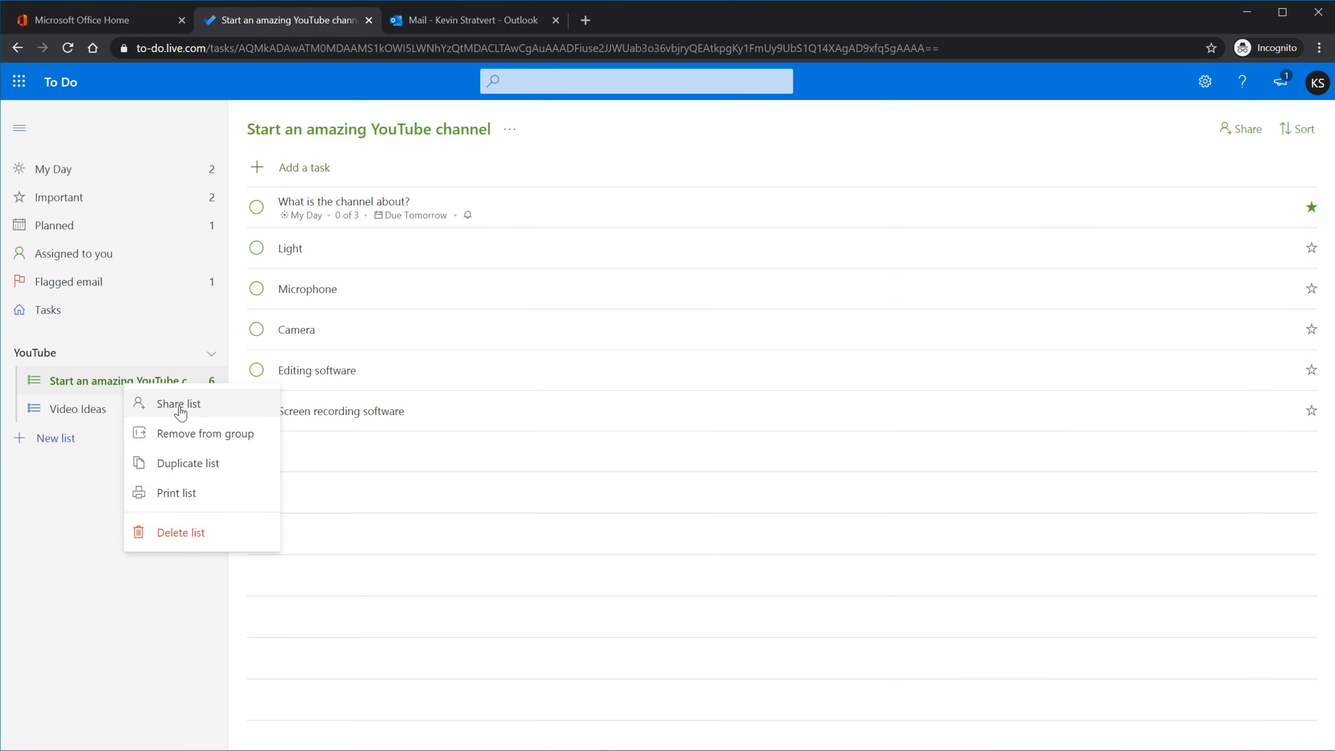
pyautogui.click(83, 492)
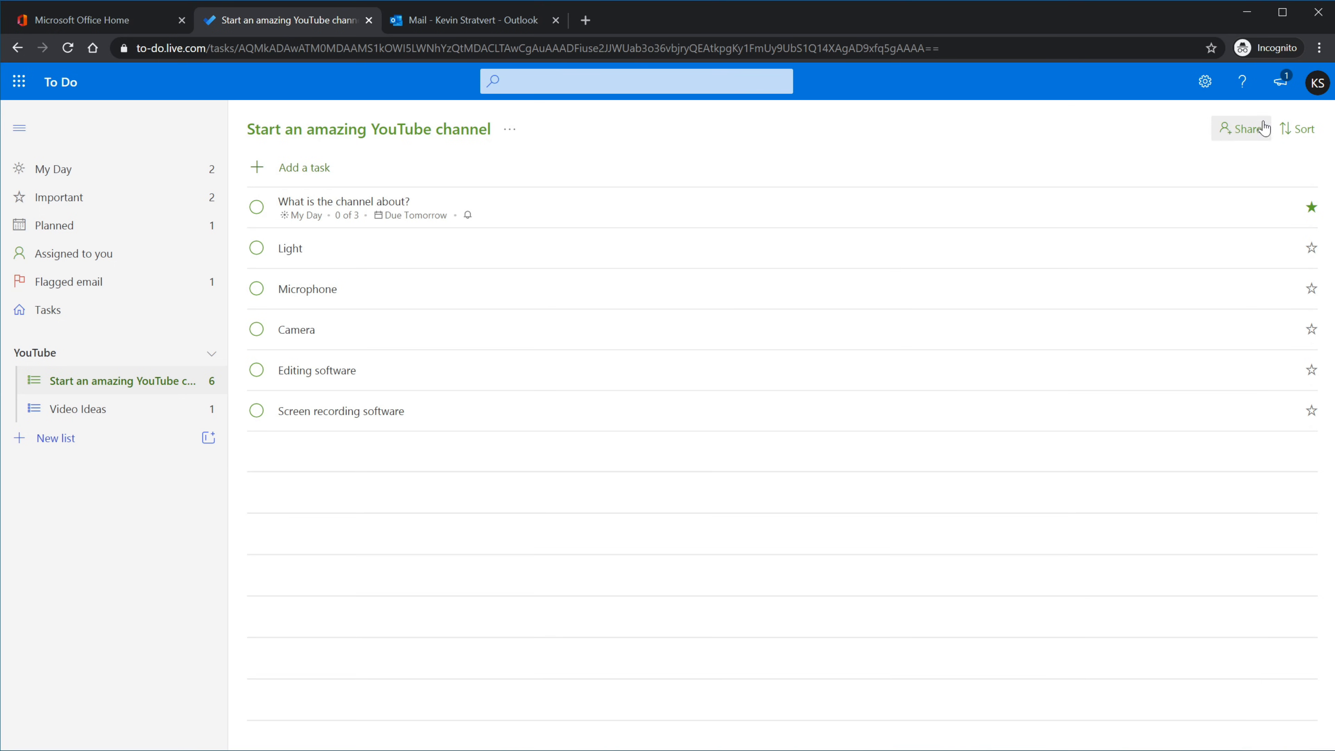
pyautogui.click(1255, 133)
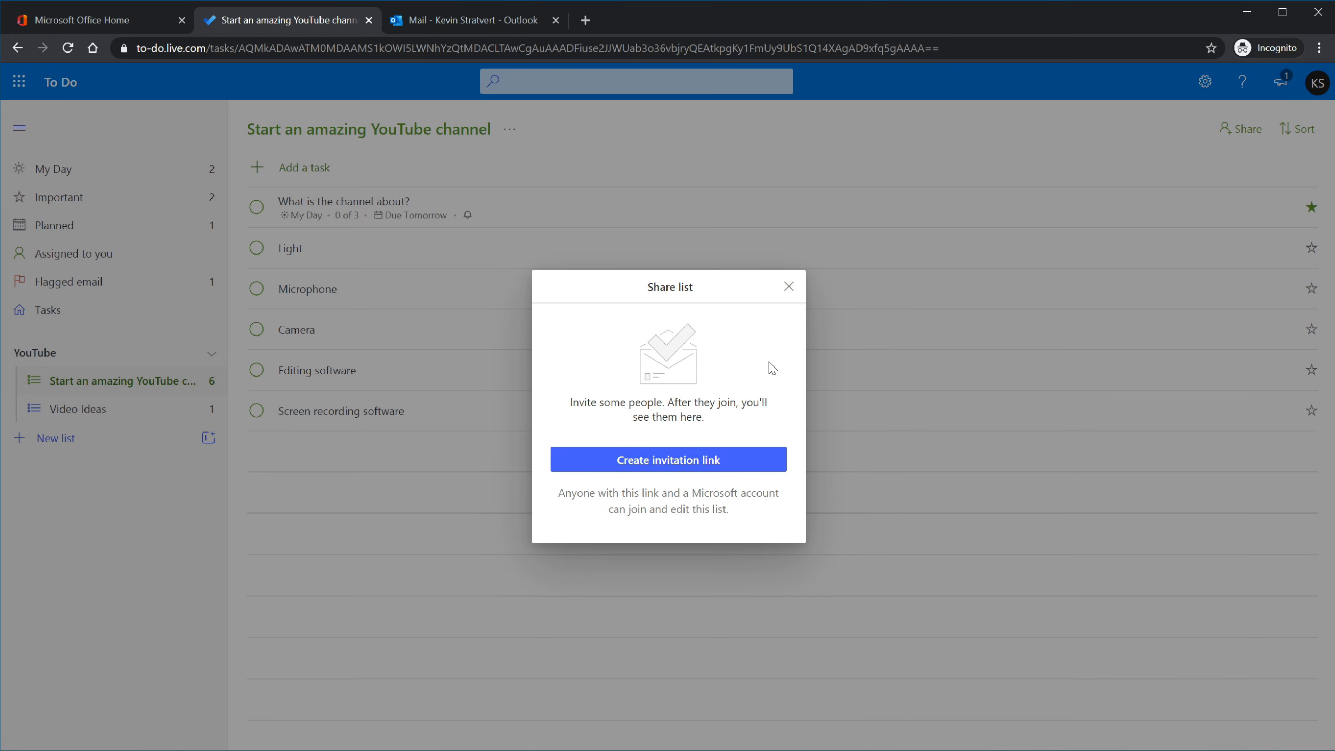
pyautogui.click(747, 462)
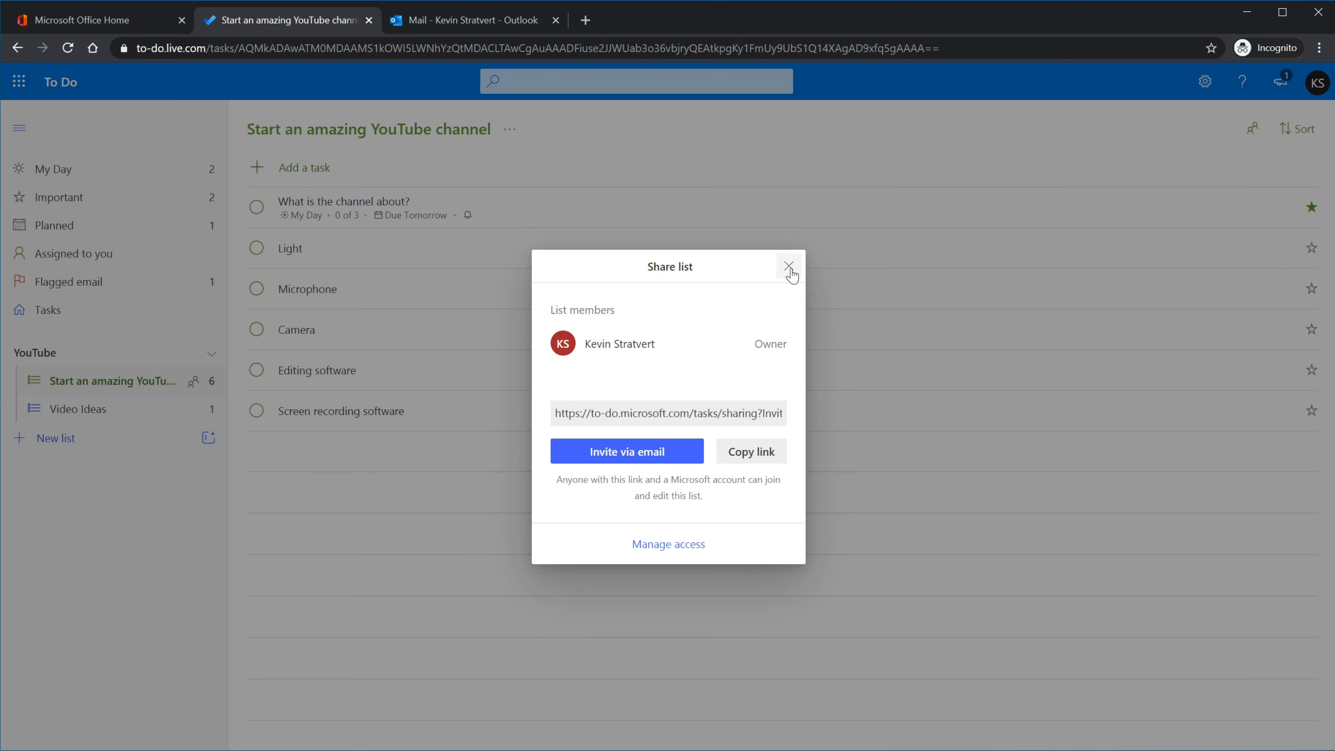
pyautogui.click(756, 454)
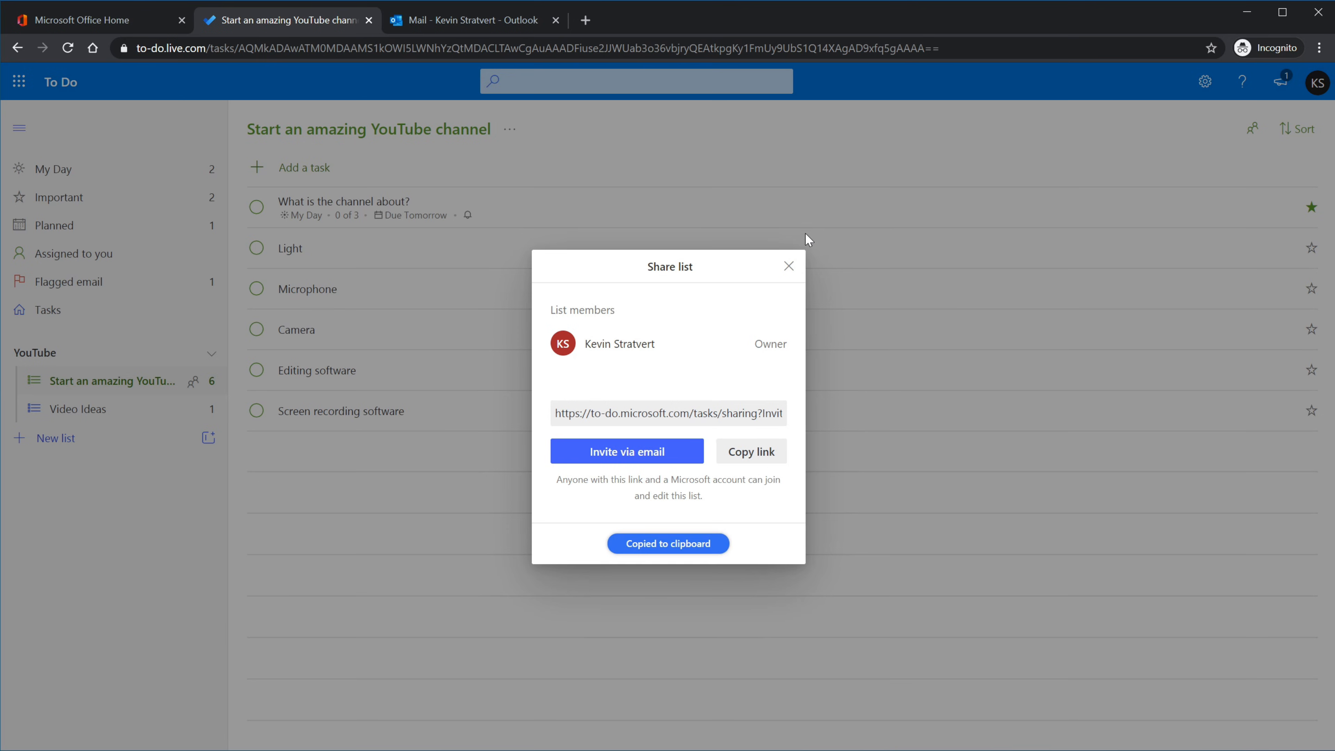
pyautogui.click(790, 267)
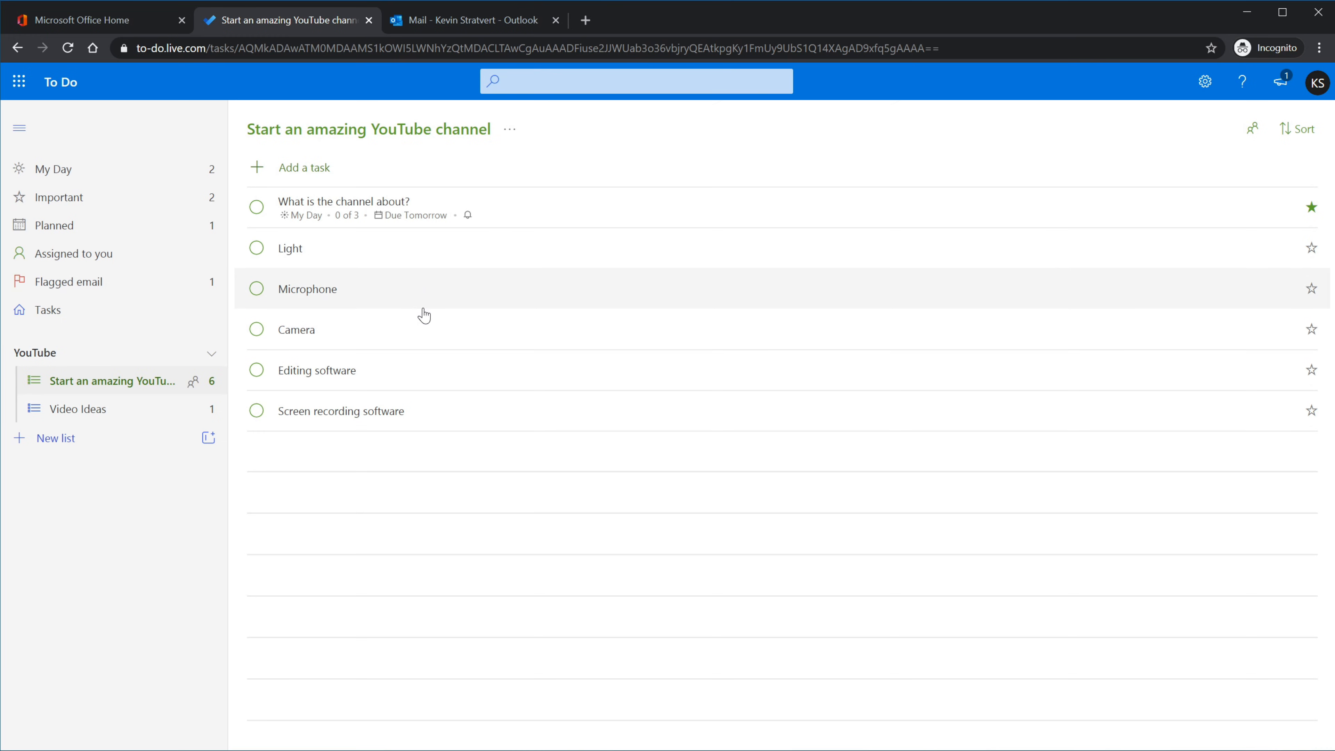
# - Assign the task "Microphone" to yourself and open the view of tasks assigned to you
pyautogui.click(578, 256)
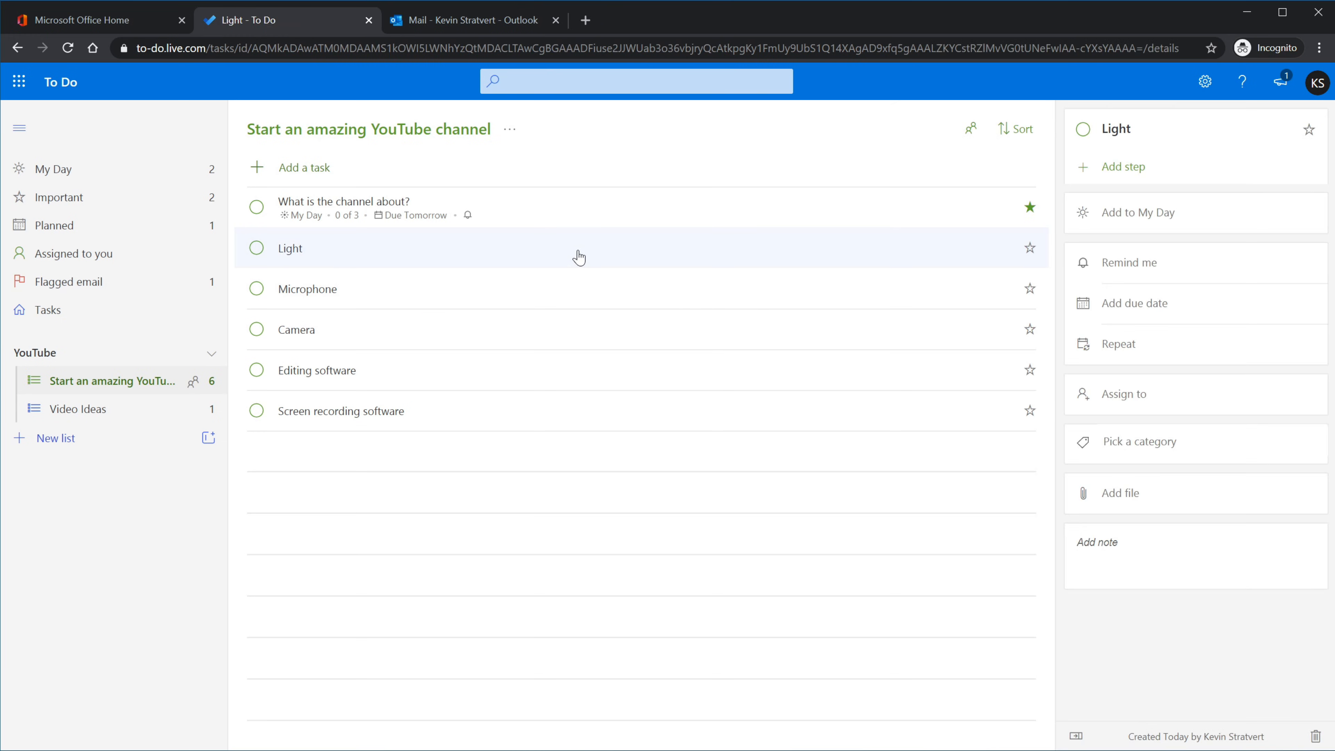
pyautogui.click(586, 300)
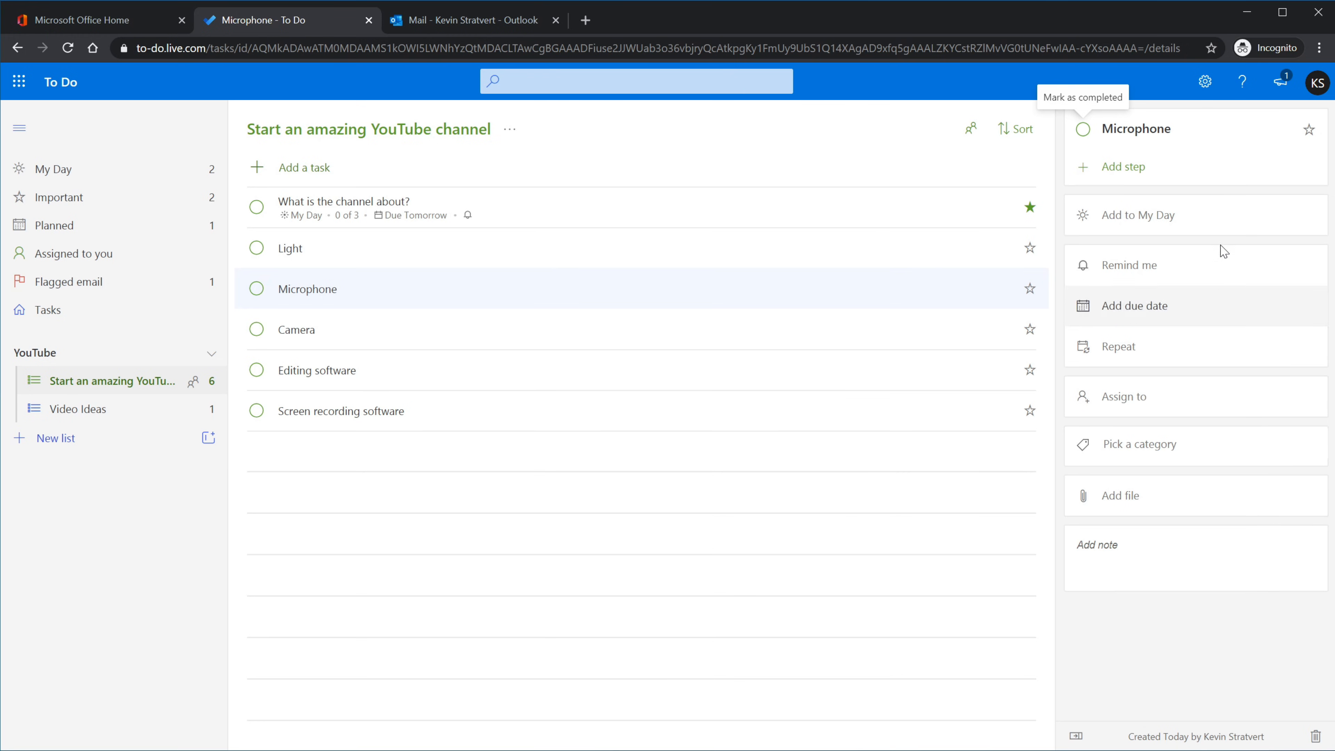
pyautogui.click(1186, 409)
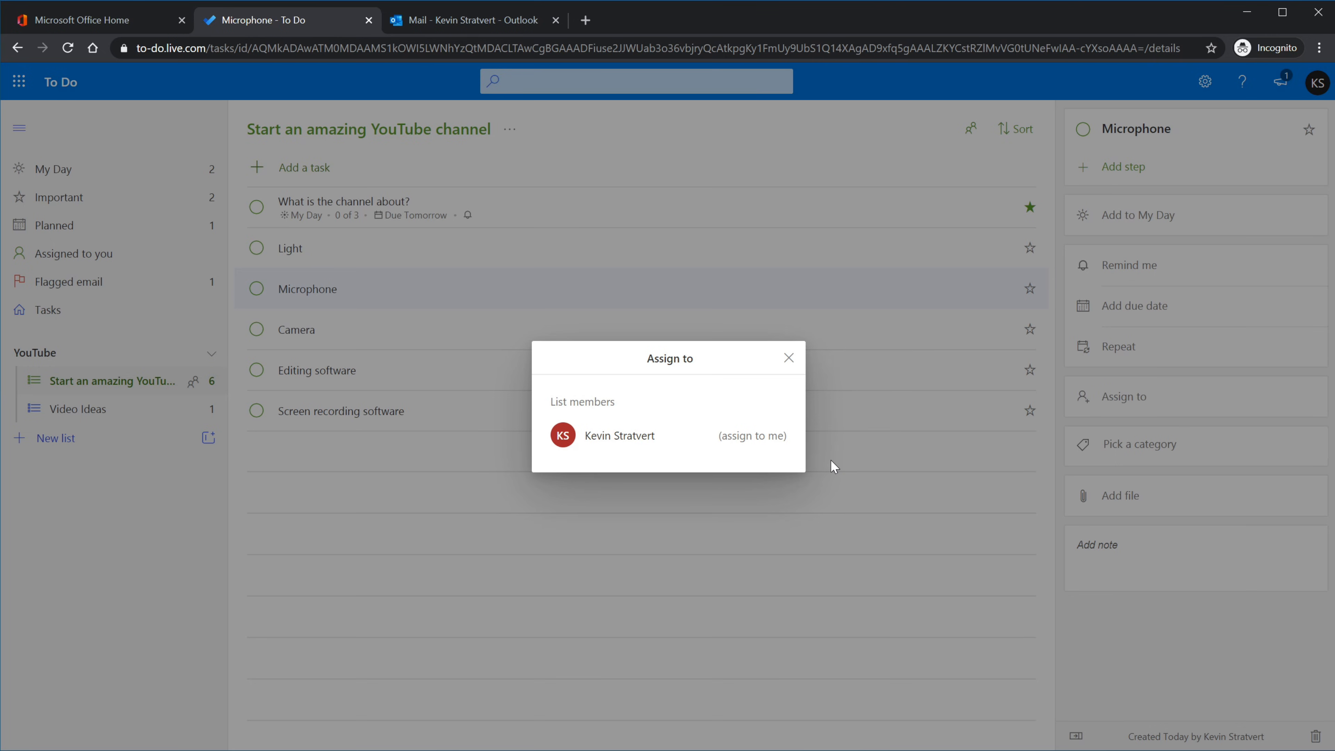
pyautogui.click(701, 449)
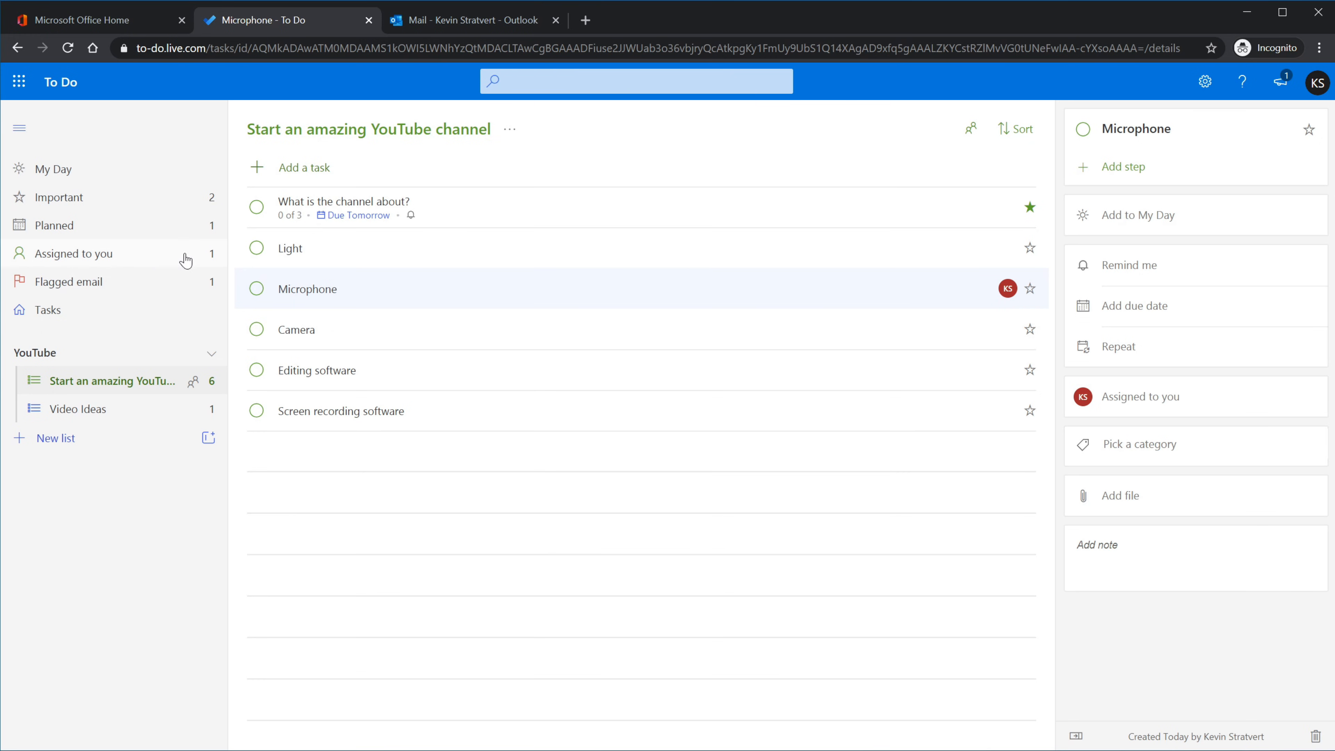
pyautogui.click(153, 259)
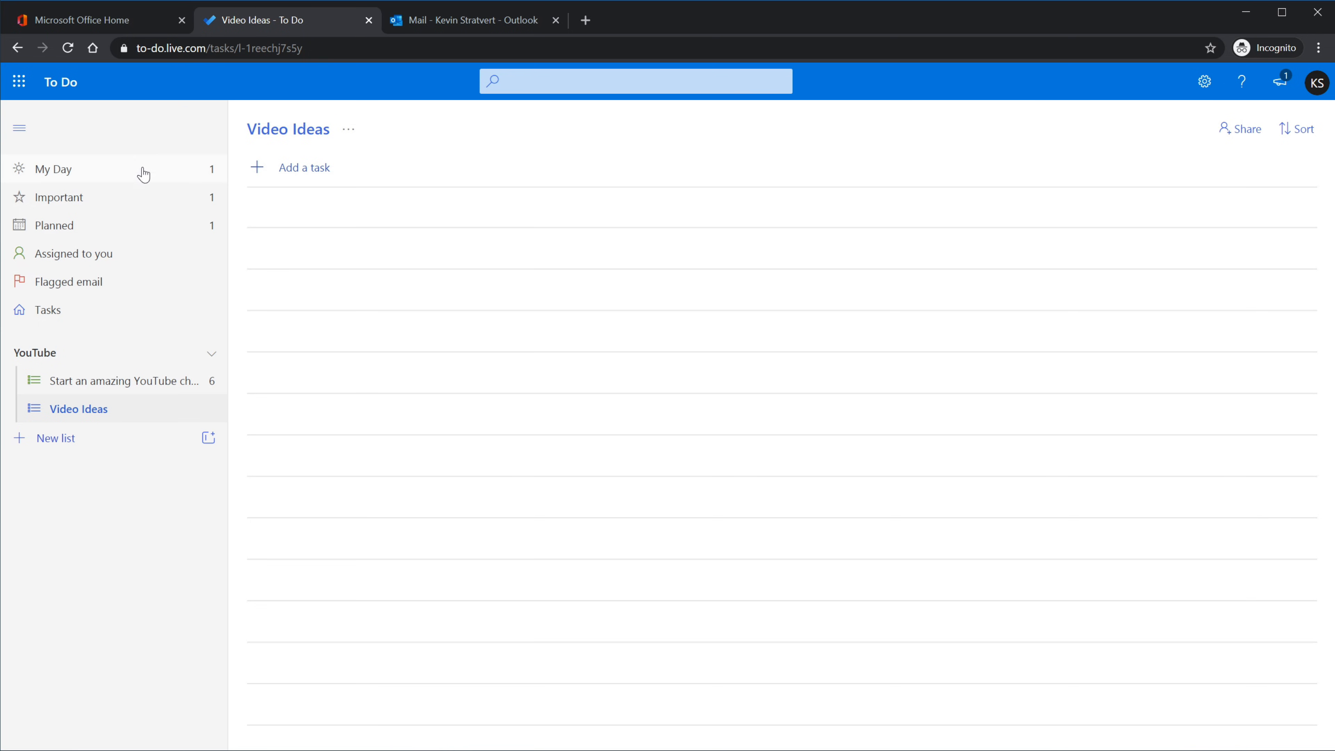
# - Add the task "How to use Microsoft to do" in the Important view
pyautogui.click(147, 204)
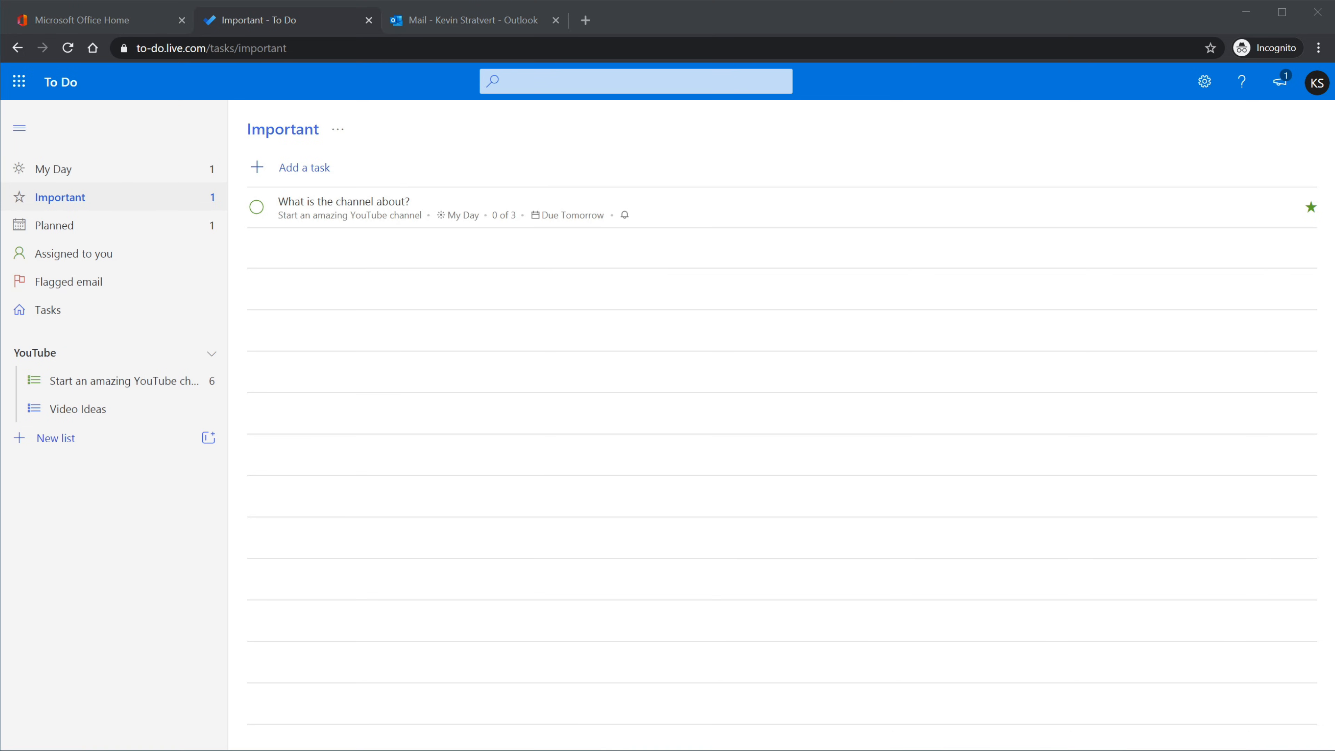
pyautogui.click(310, 247)
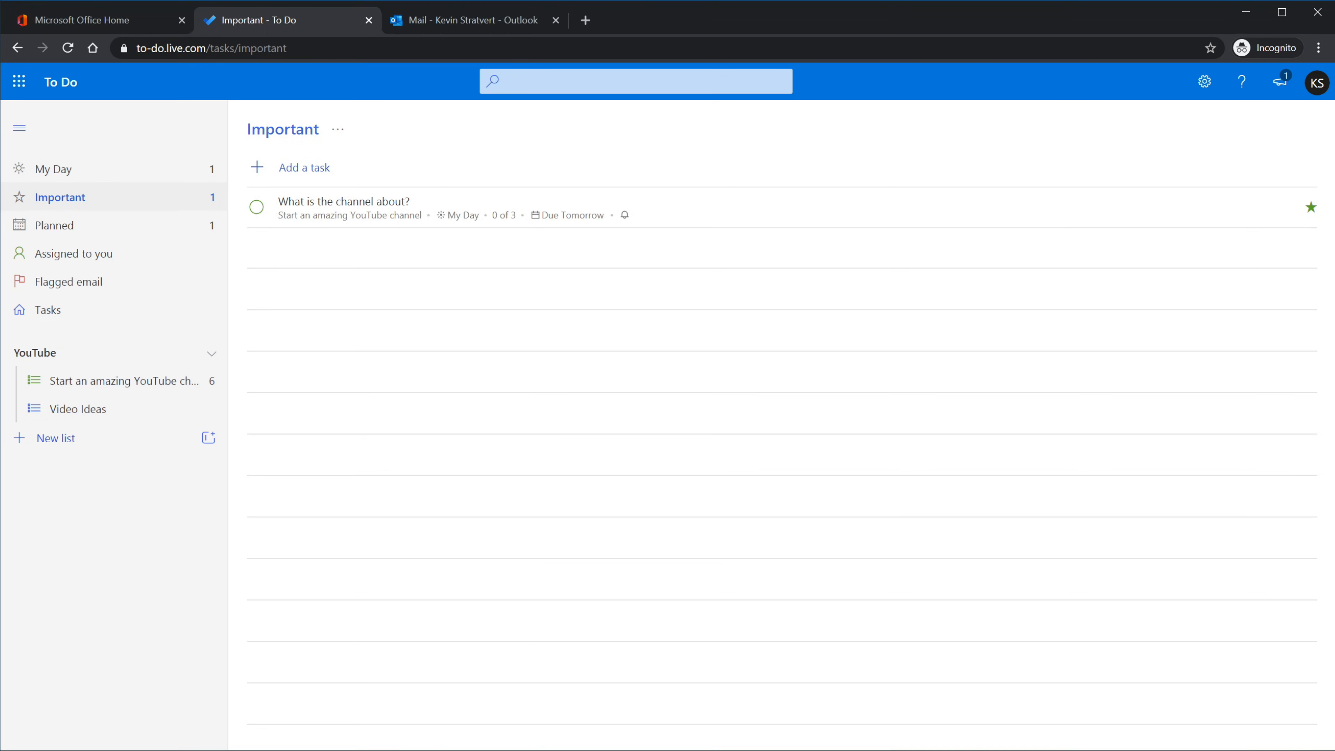
pyautogui.click(305, 167)
pyautogui.write('How to use Microsoft to do')
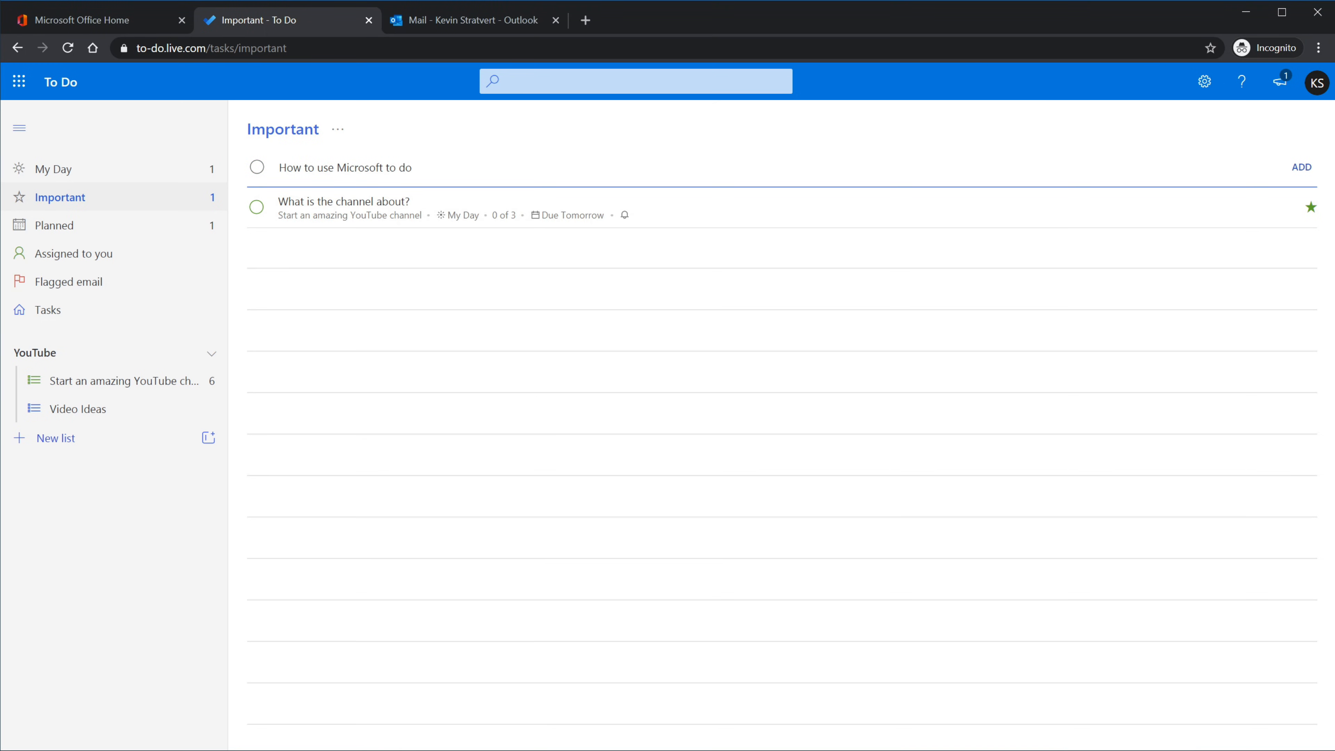
pyautogui.press('Return')
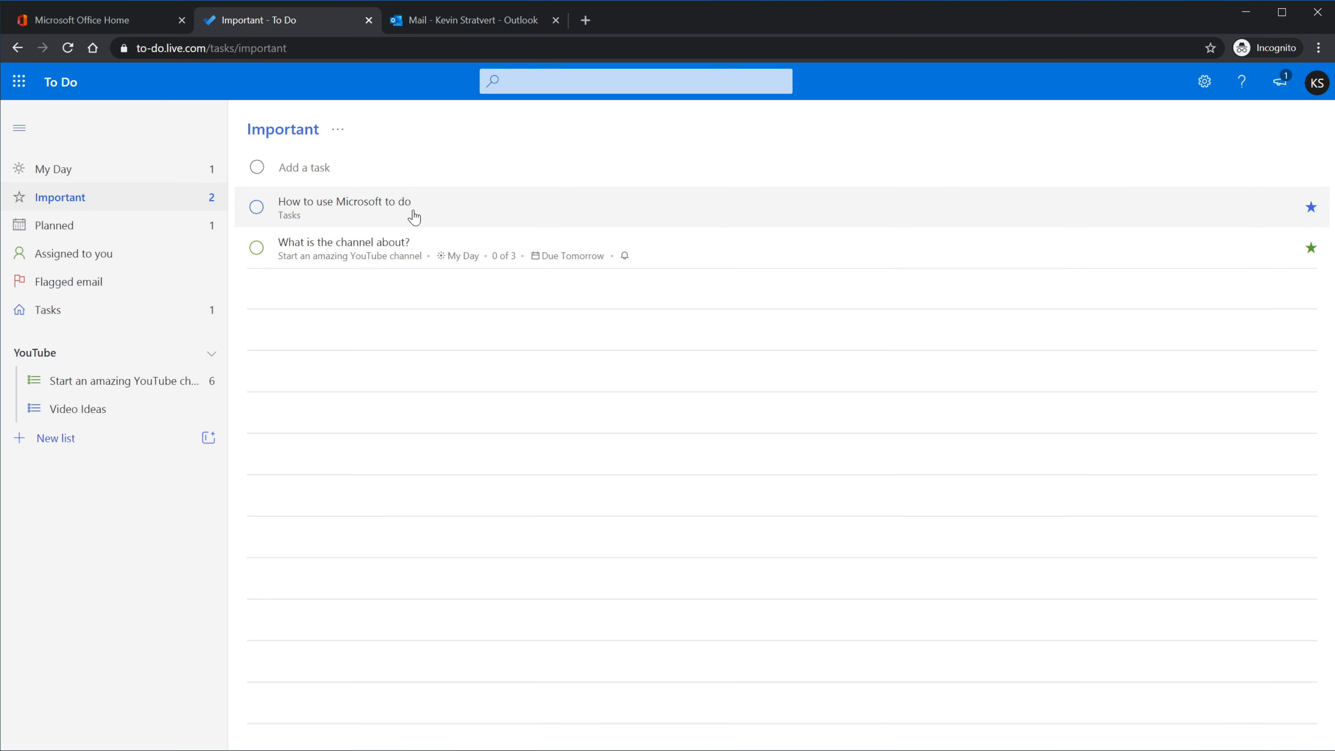
# - Move the task "How to use Microsoft to do" to the list "Video Ideas"
pyautogui.rightClick(437, 214)
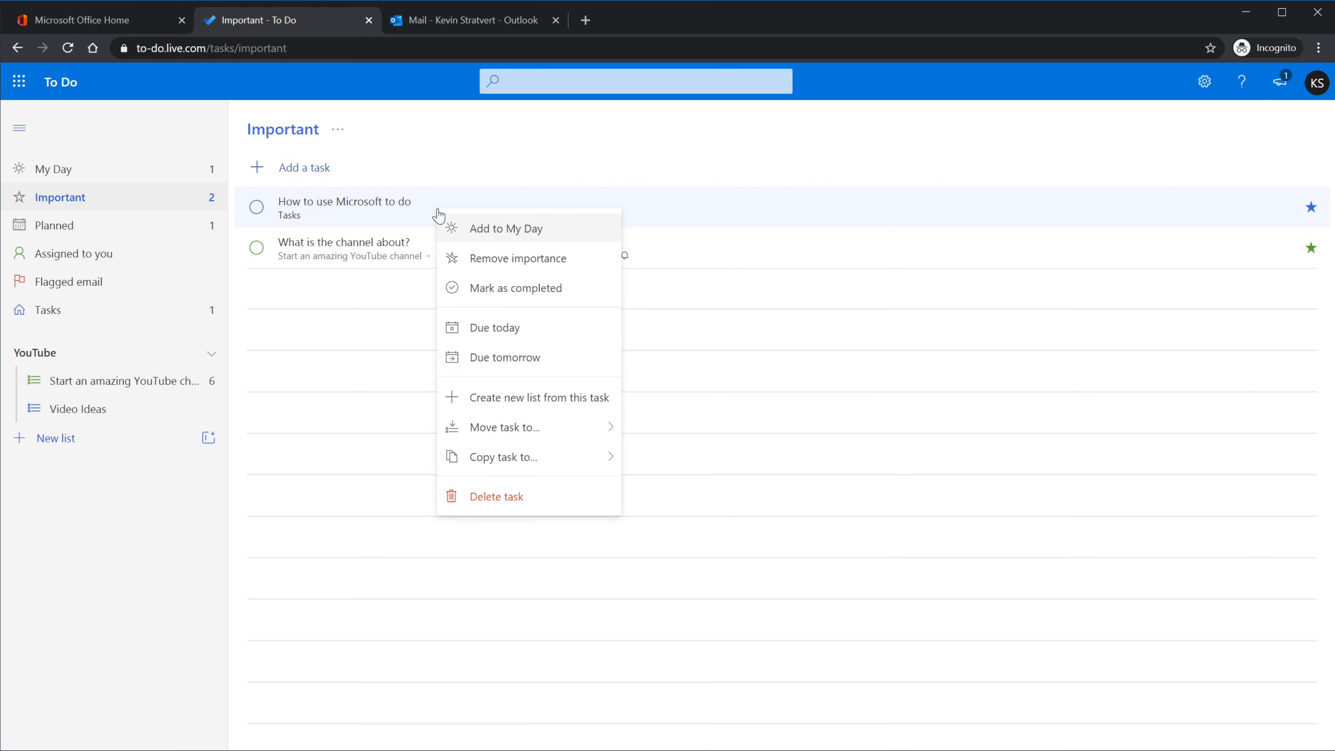
pyautogui.moveTo(525, 428)
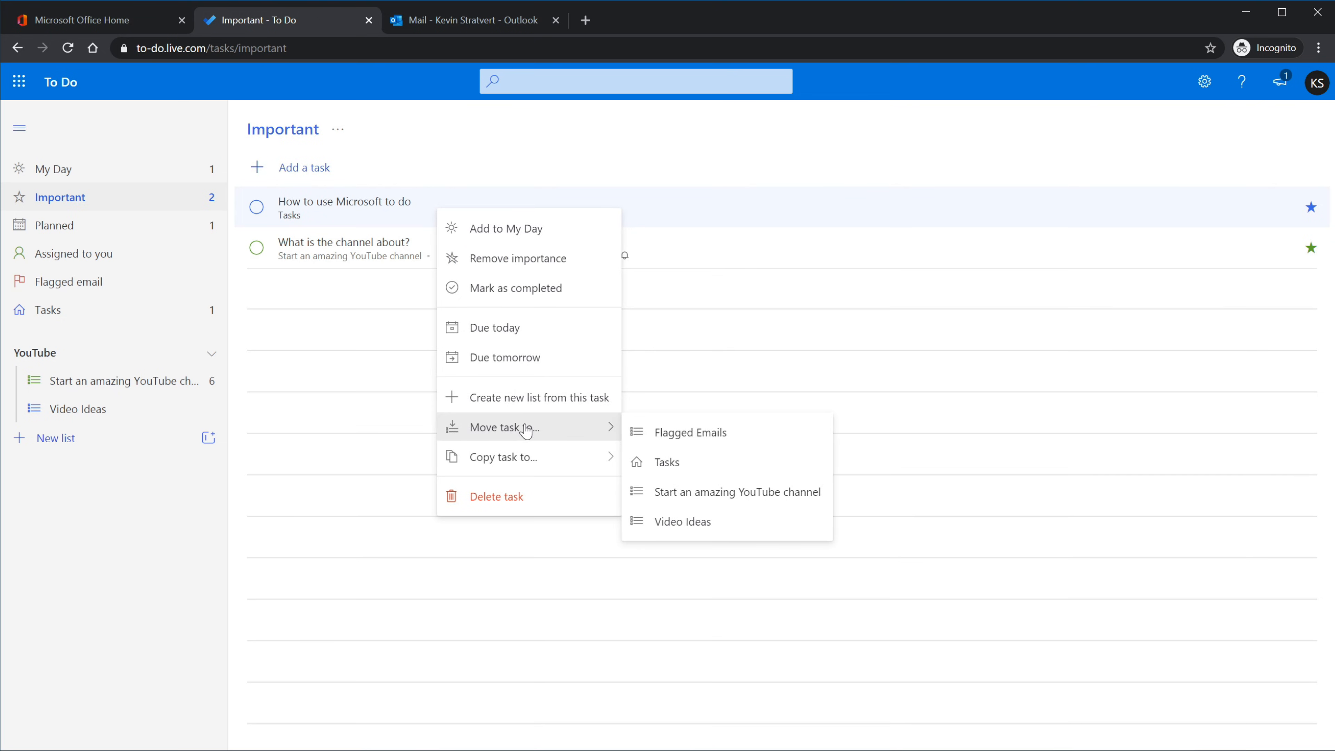
pyautogui.click(731, 532)
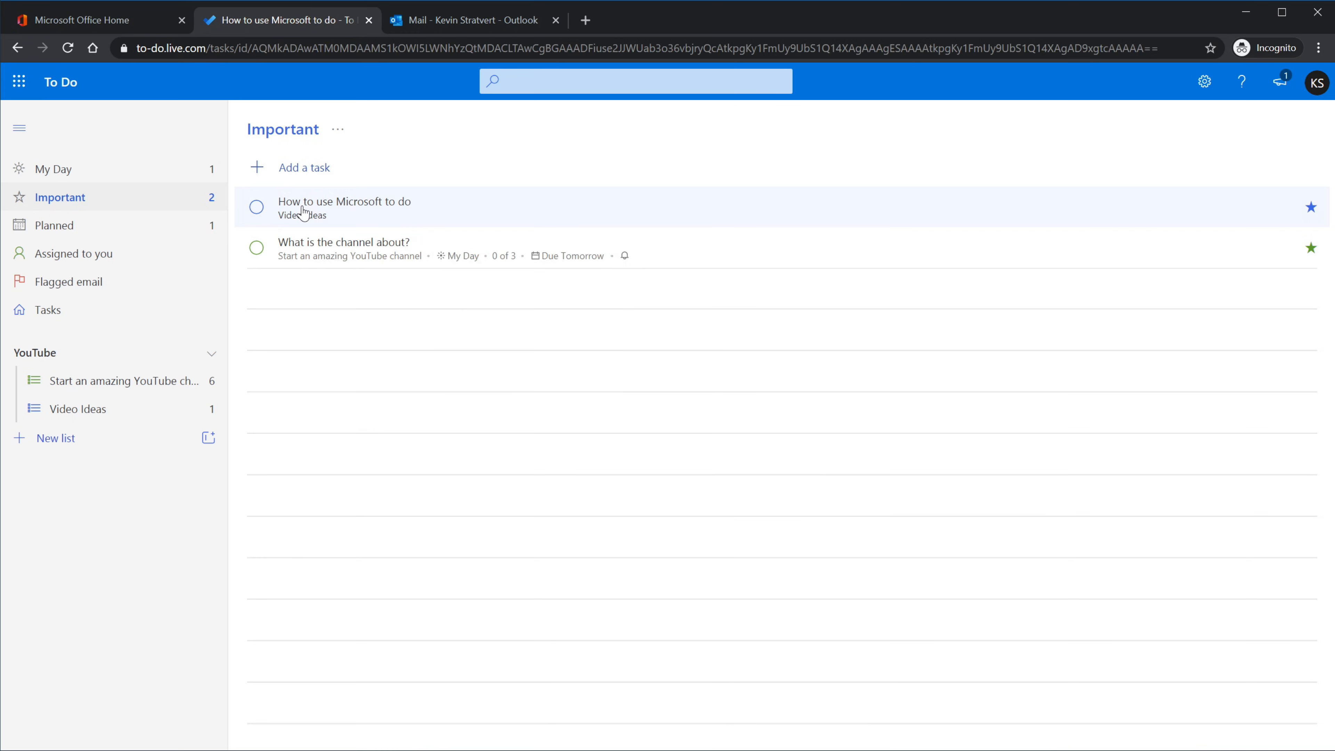
# - Mark "Microphone" and "Camera" as completed in the YouTube channel list, and collapse and expand its completed tasks
pyautogui.click(143, 168)
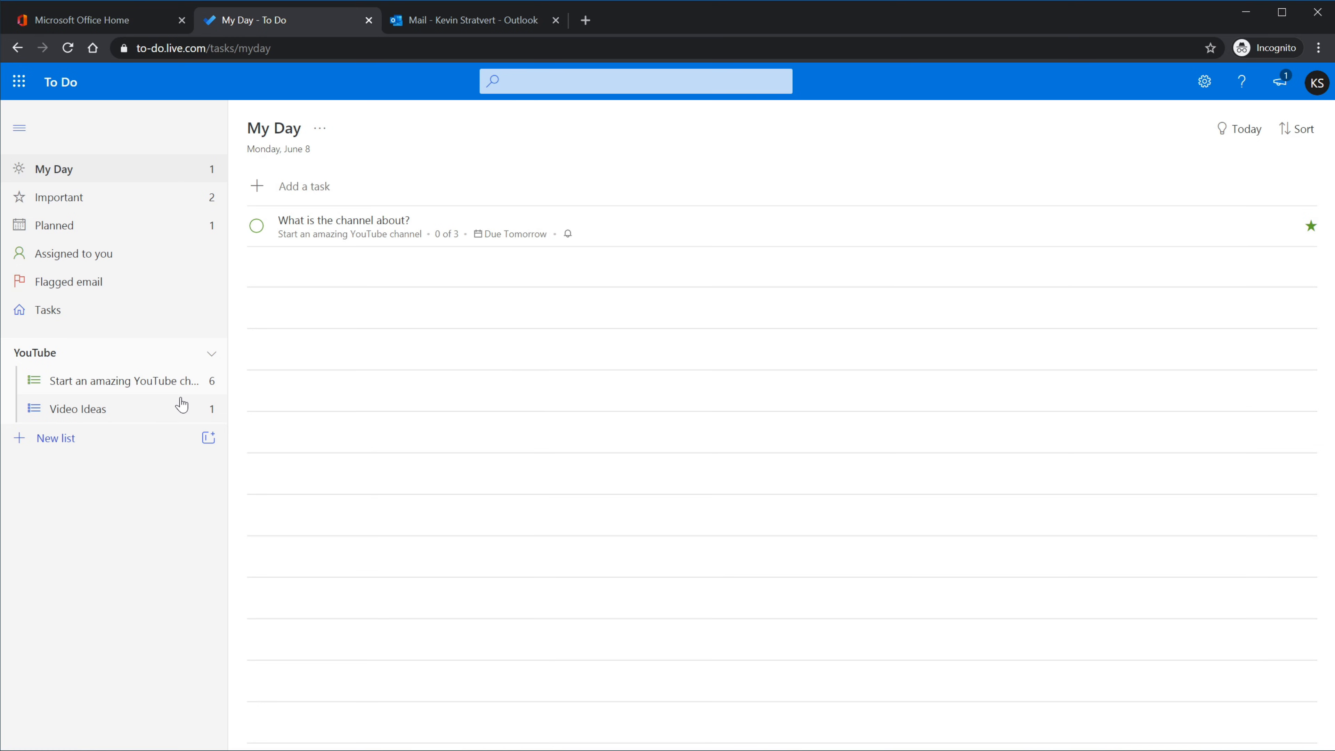
pyautogui.click(145, 393)
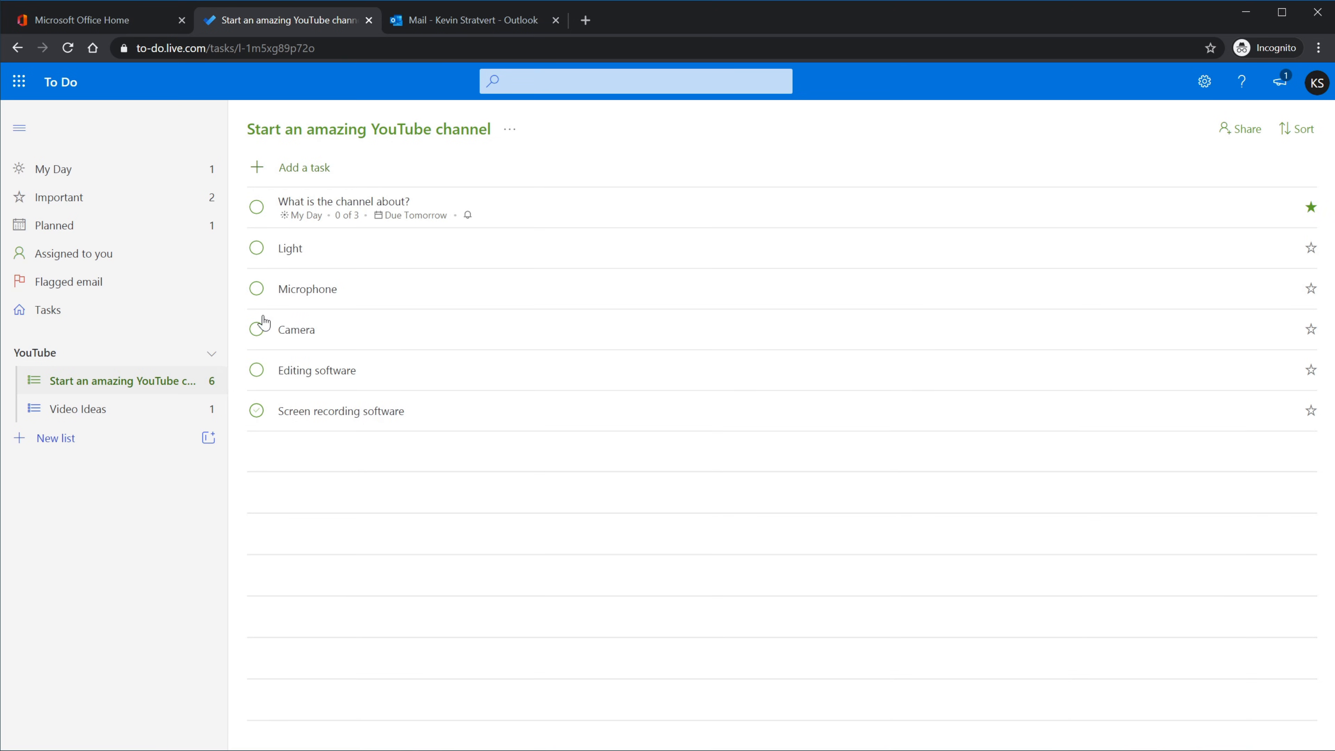
pyautogui.click(257, 289)
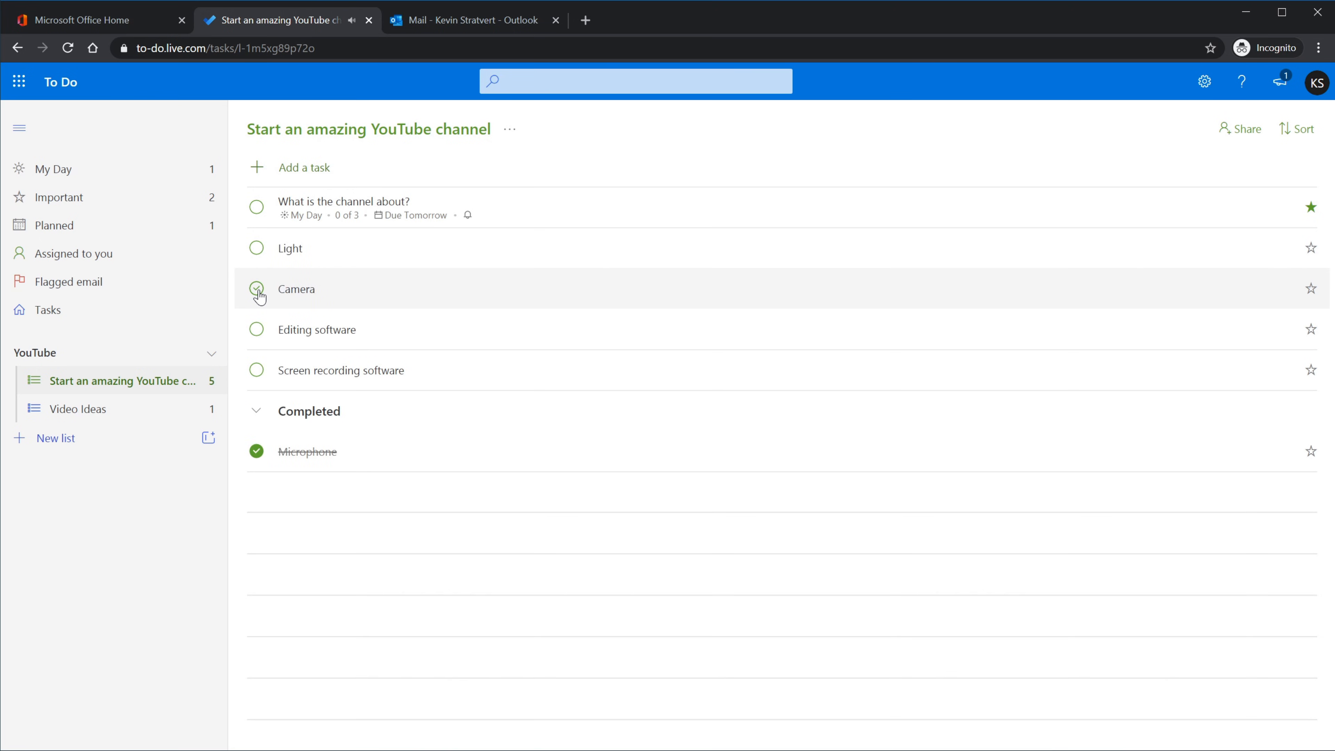
pyautogui.click(257, 290)
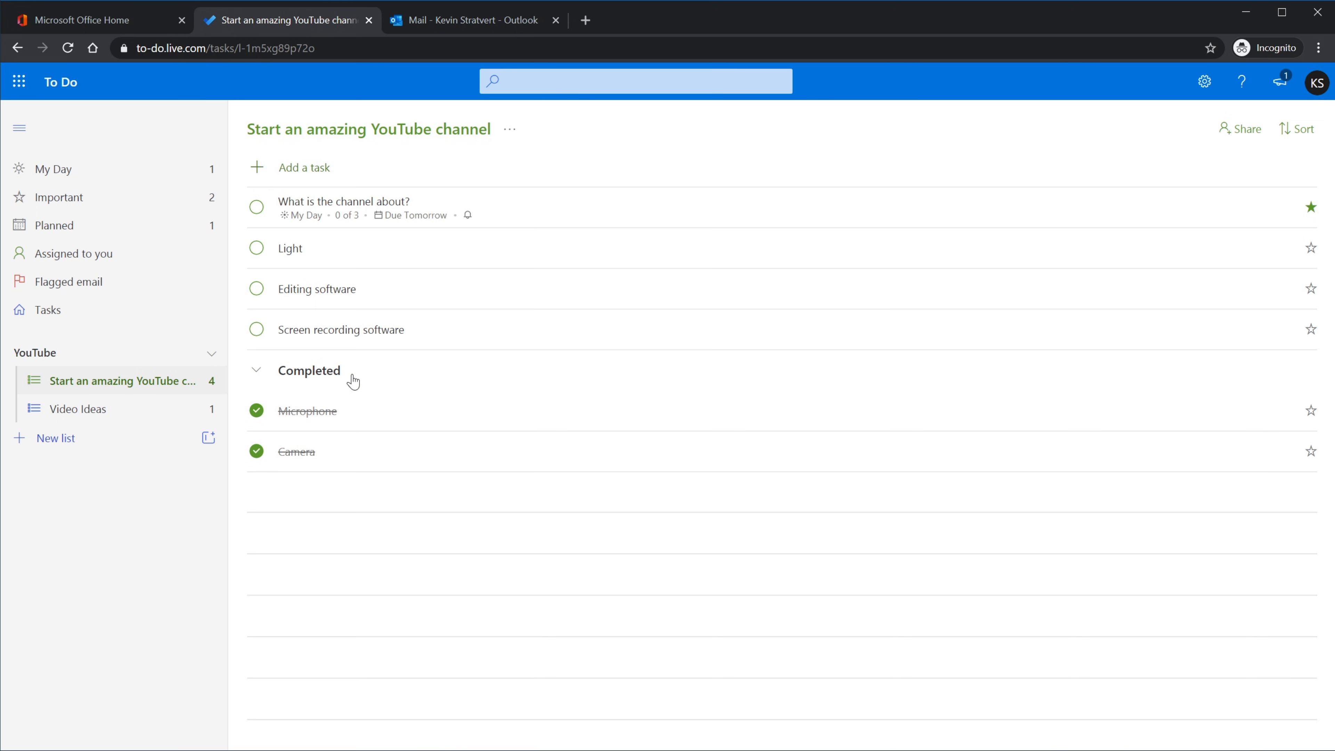
pyautogui.click(257, 373)
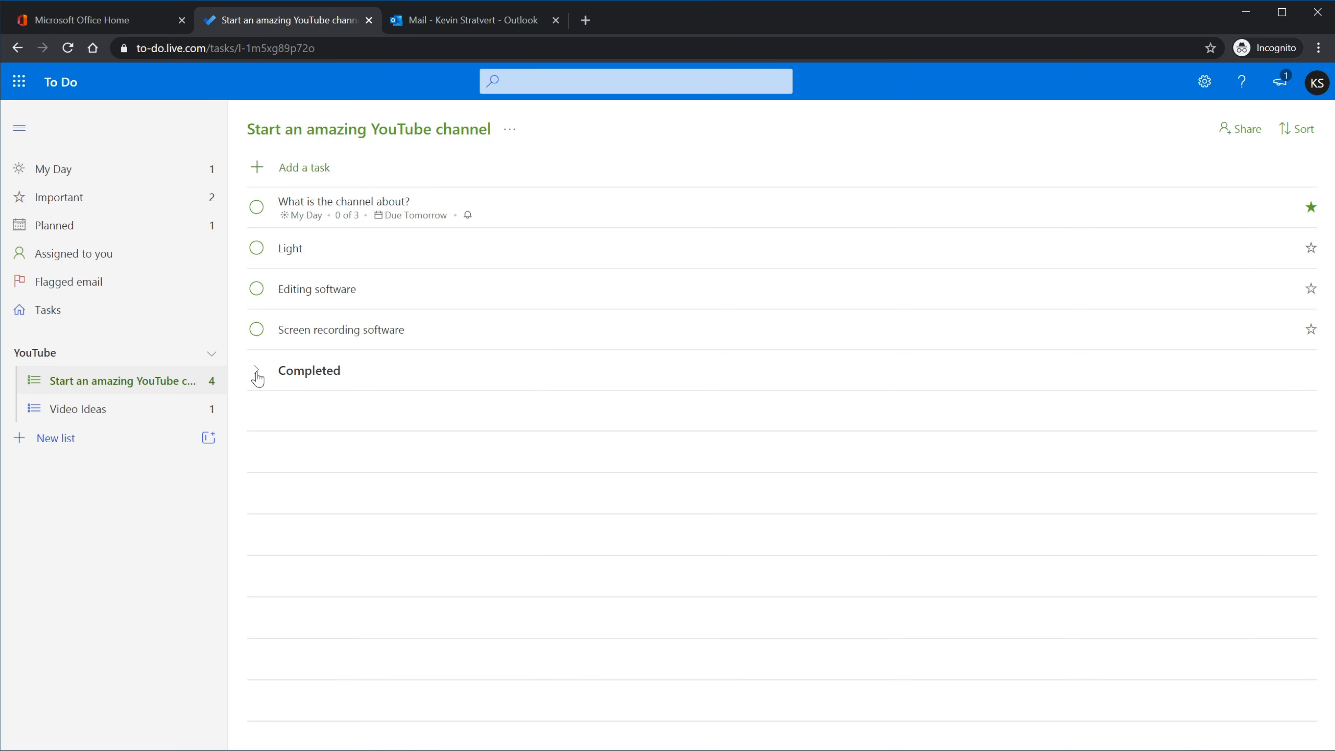
pyautogui.click(257, 374)
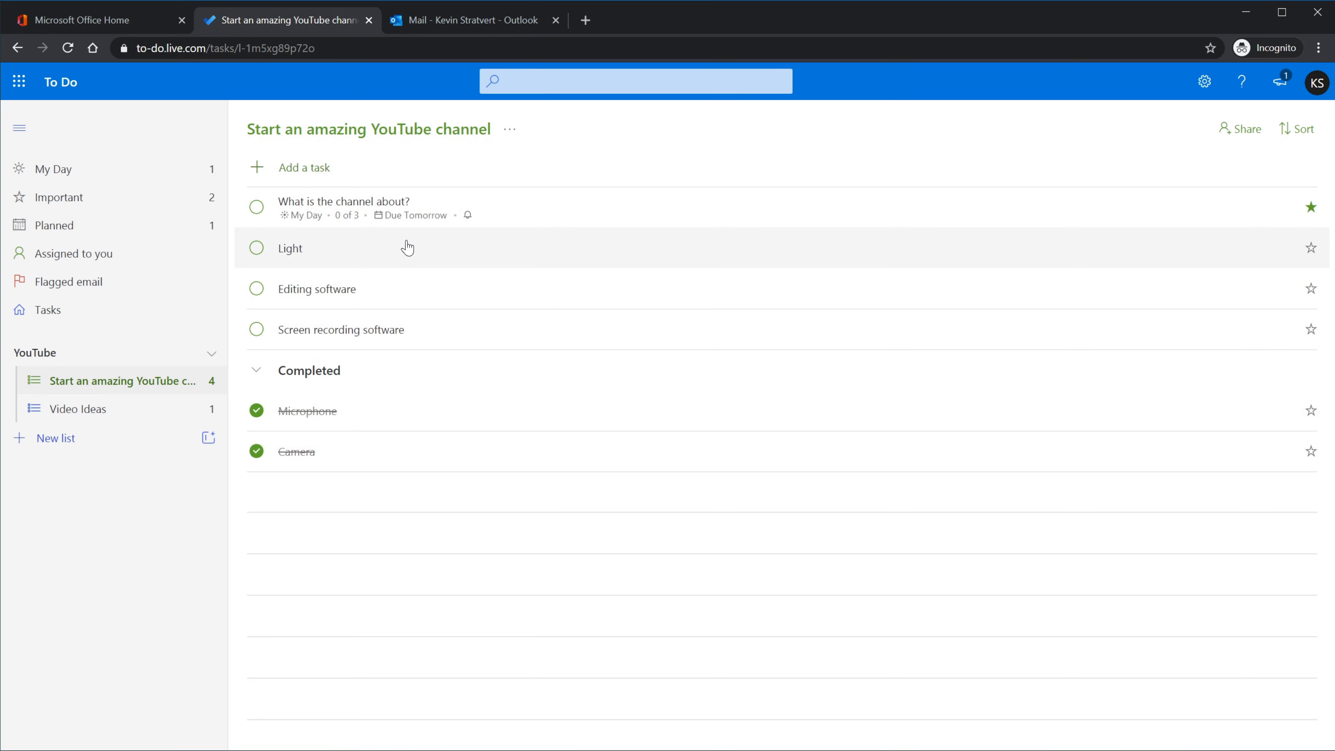
# - View My Day and search all tasks for "light"
pyautogui.click(98, 184)
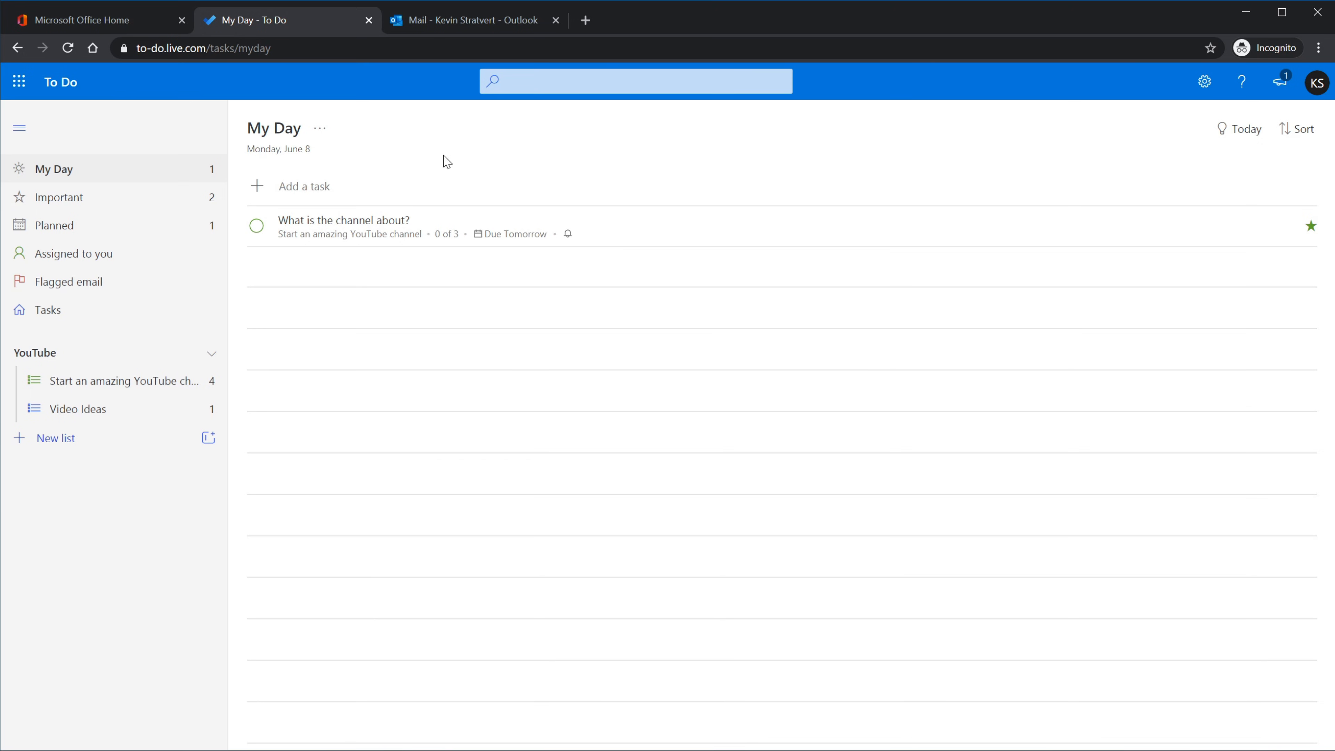
pyautogui.click(561, 88)
pyautogui.write('light')
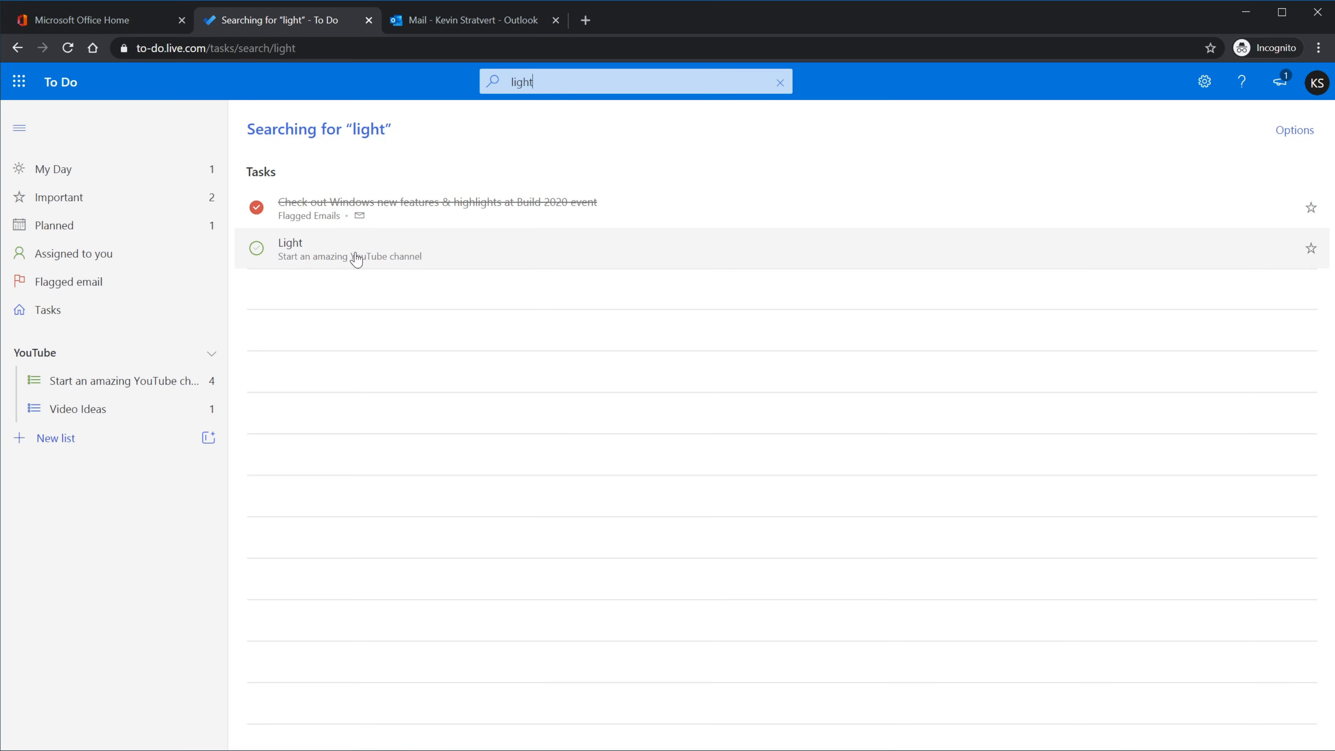
# - Open the details of the found task "Light", and switch to Outlook to flag the "FW: Check out Windows ..." email from Windows Insider Program
pyautogui.click(485, 256)
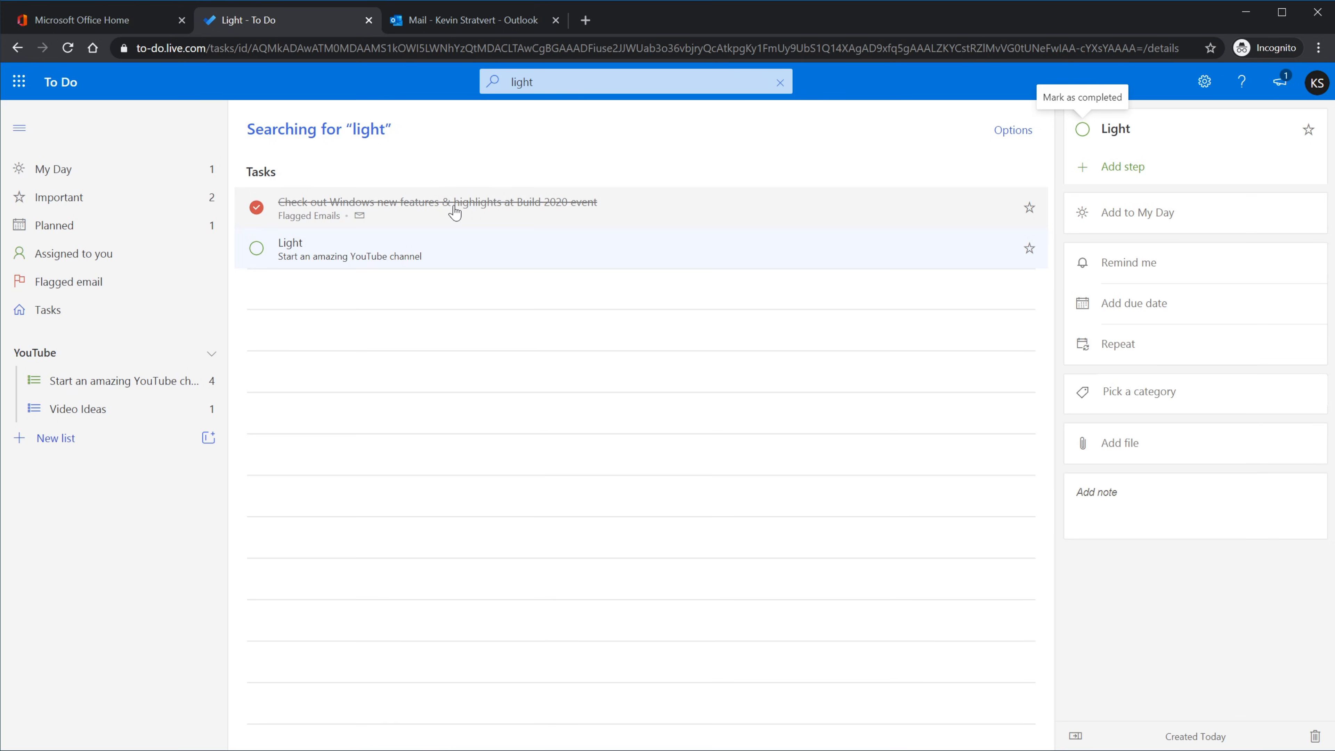
pyautogui.click(470, 19)
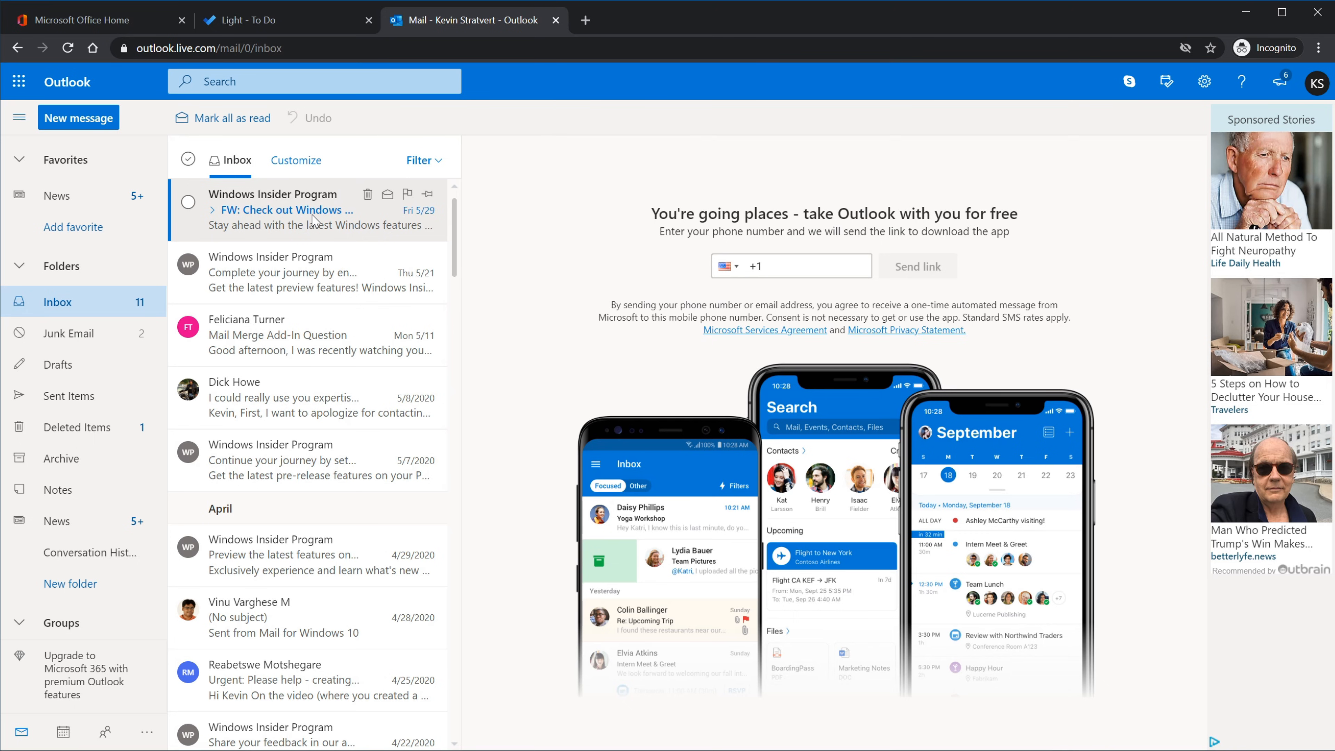
pyautogui.click(408, 197)
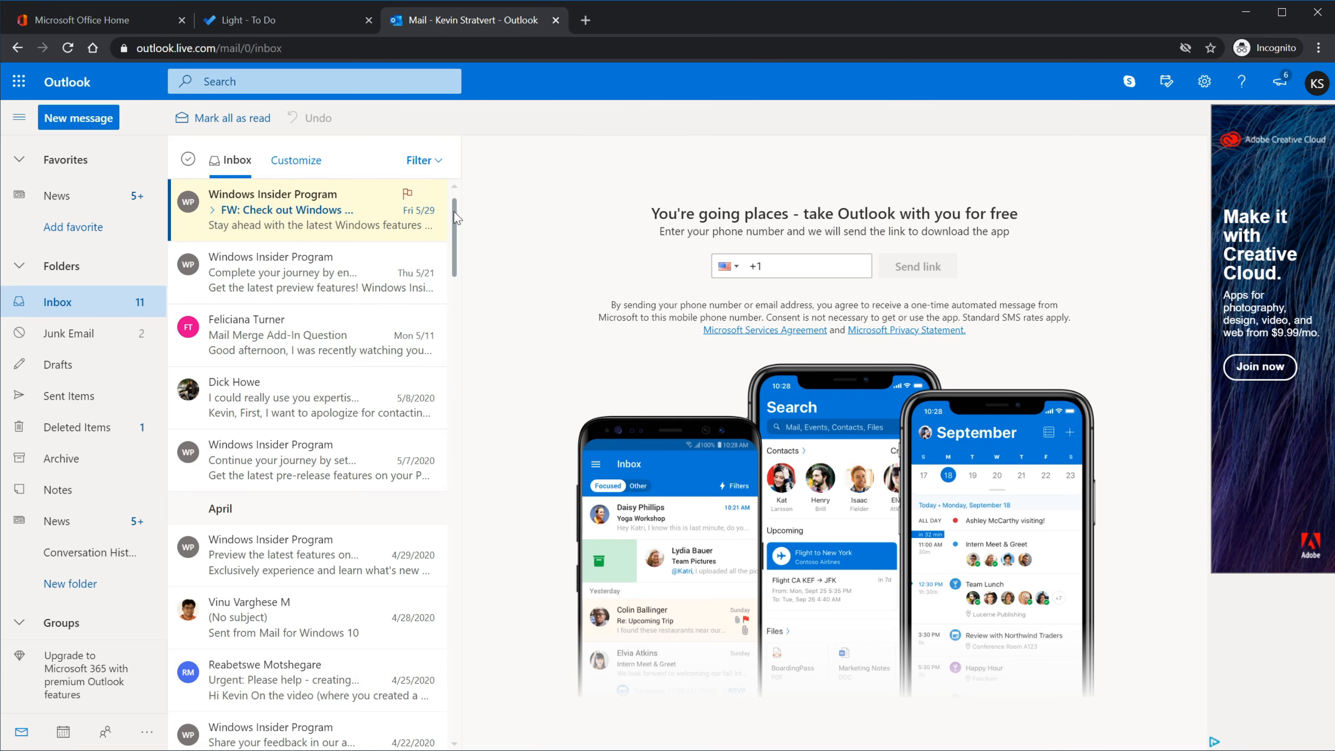
# - Switch back to To Do and add the flagged email "Check out Windows new features & highlights at Build 2020 event" to My Day
pyautogui.click(291, 24)
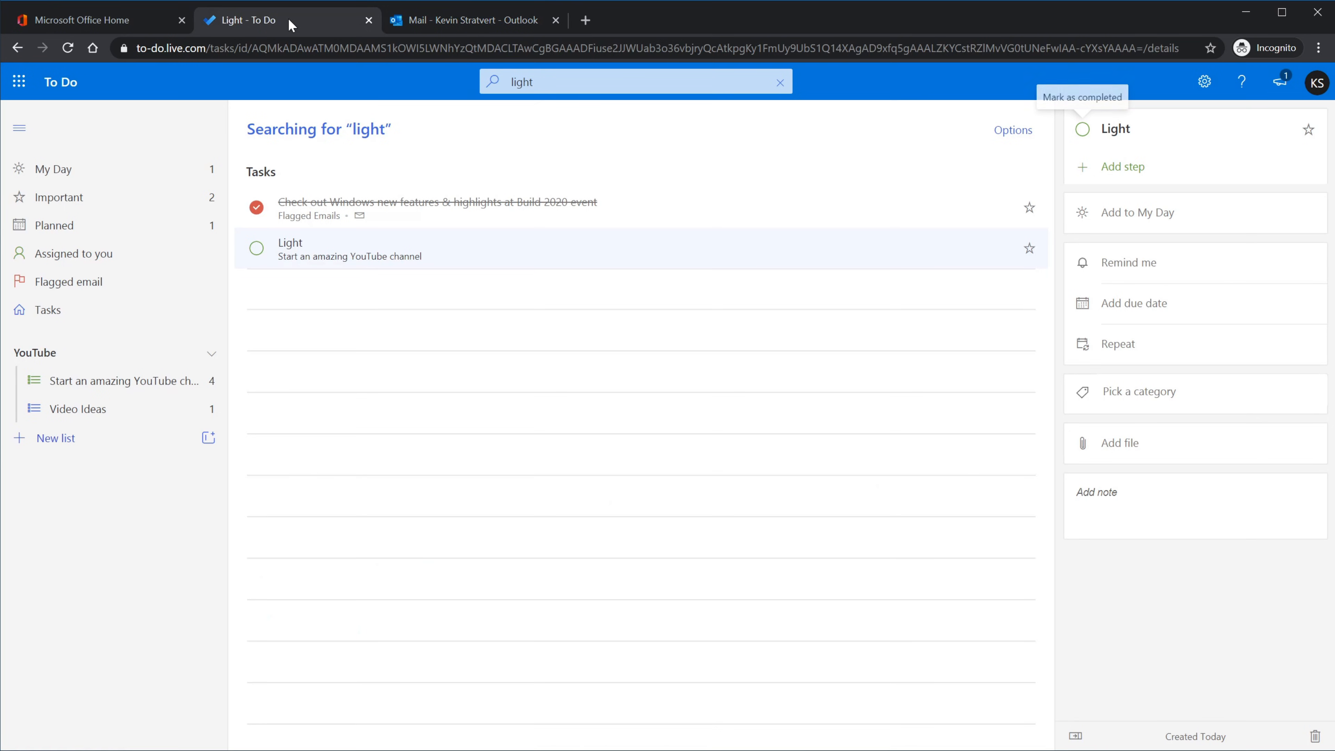
pyautogui.click(191, 286)
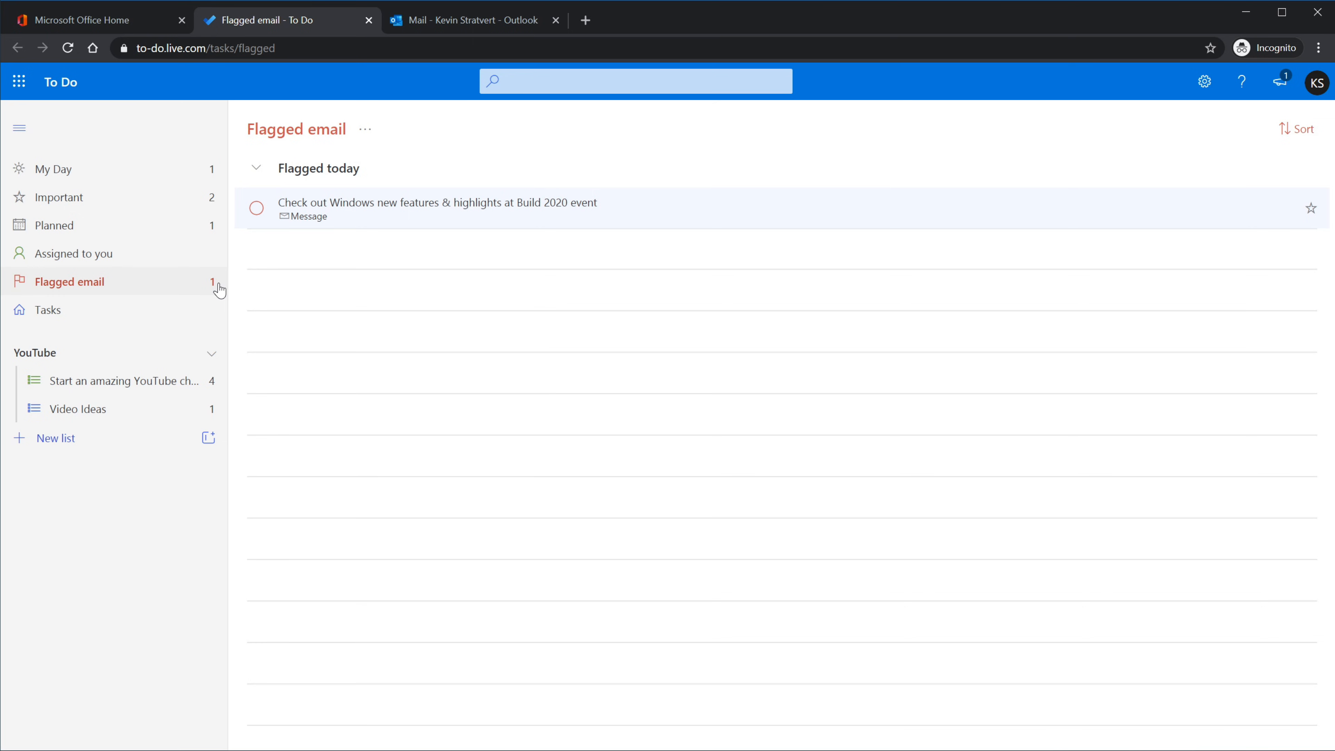
pyautogui.rightClick(632, 219)
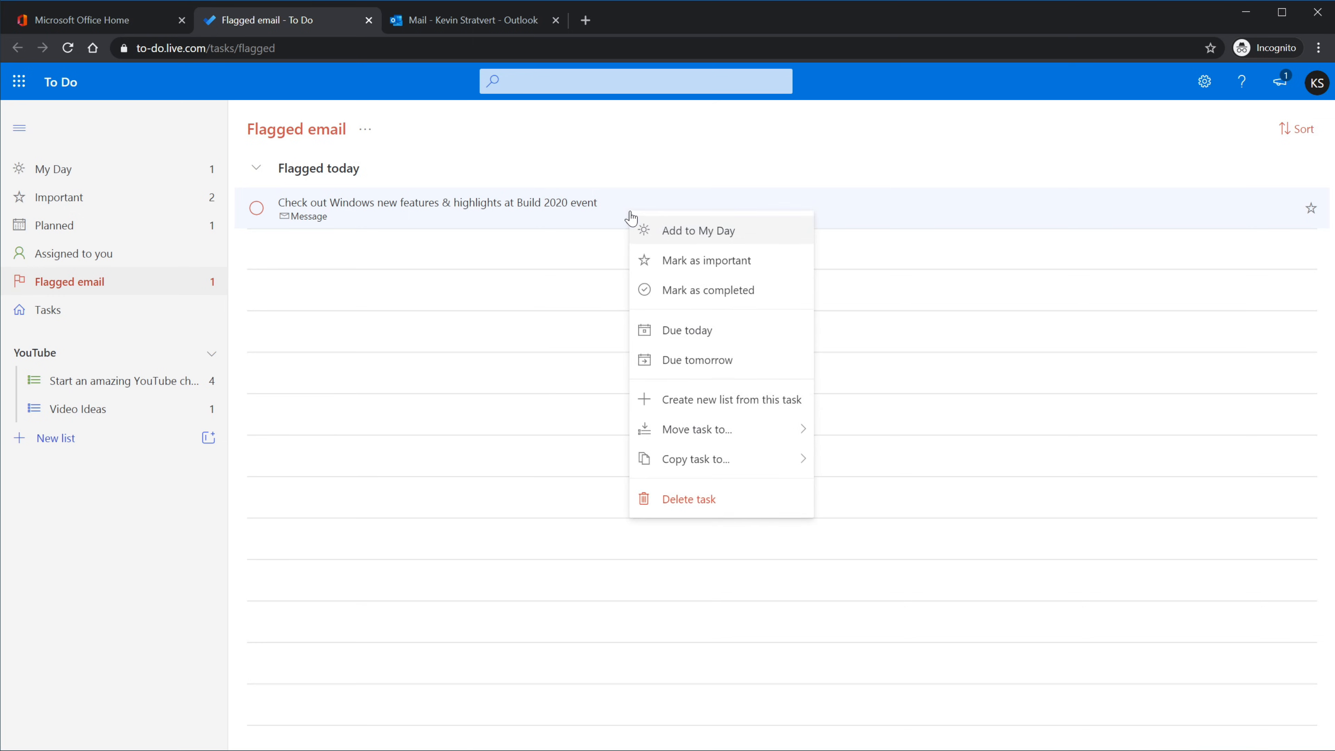
pyautogui.click(694, 233)
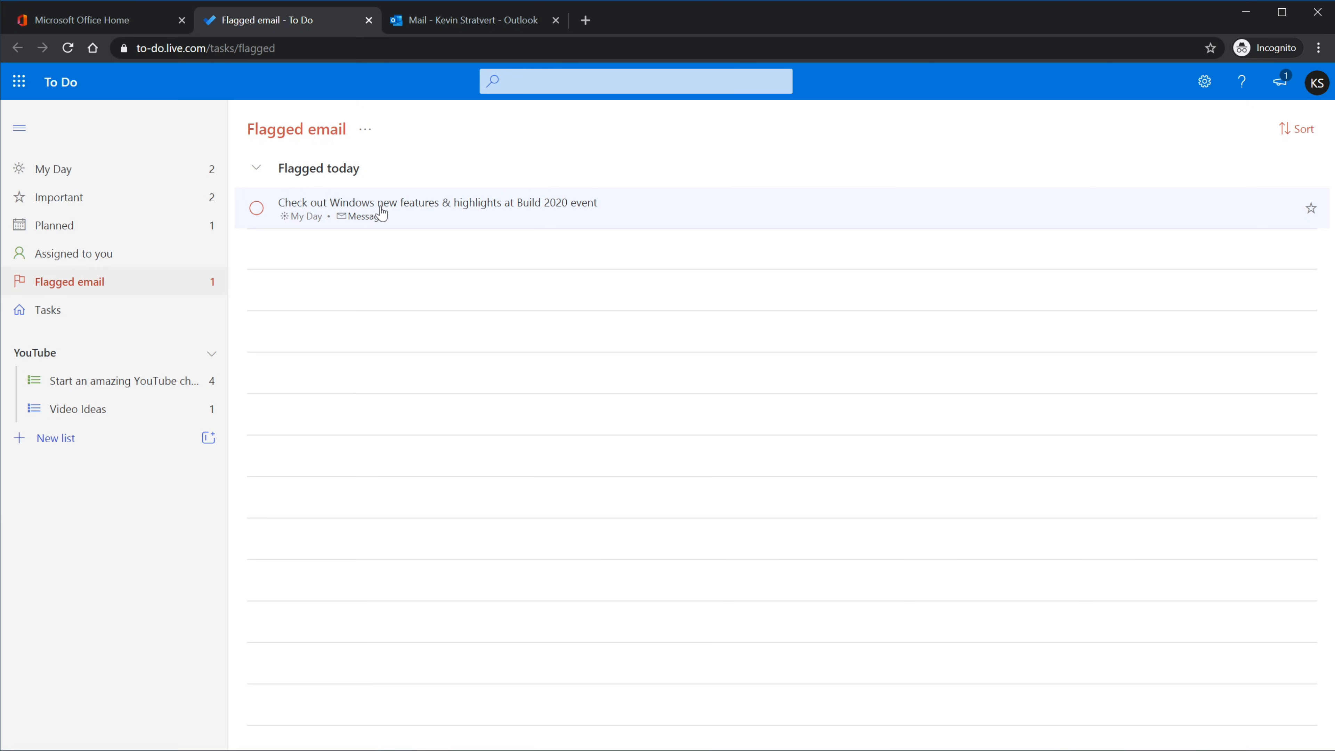
# - Turn on the "All" and "Completed" smart lists in the To Do settings
pyautogui.click(1205, 84)
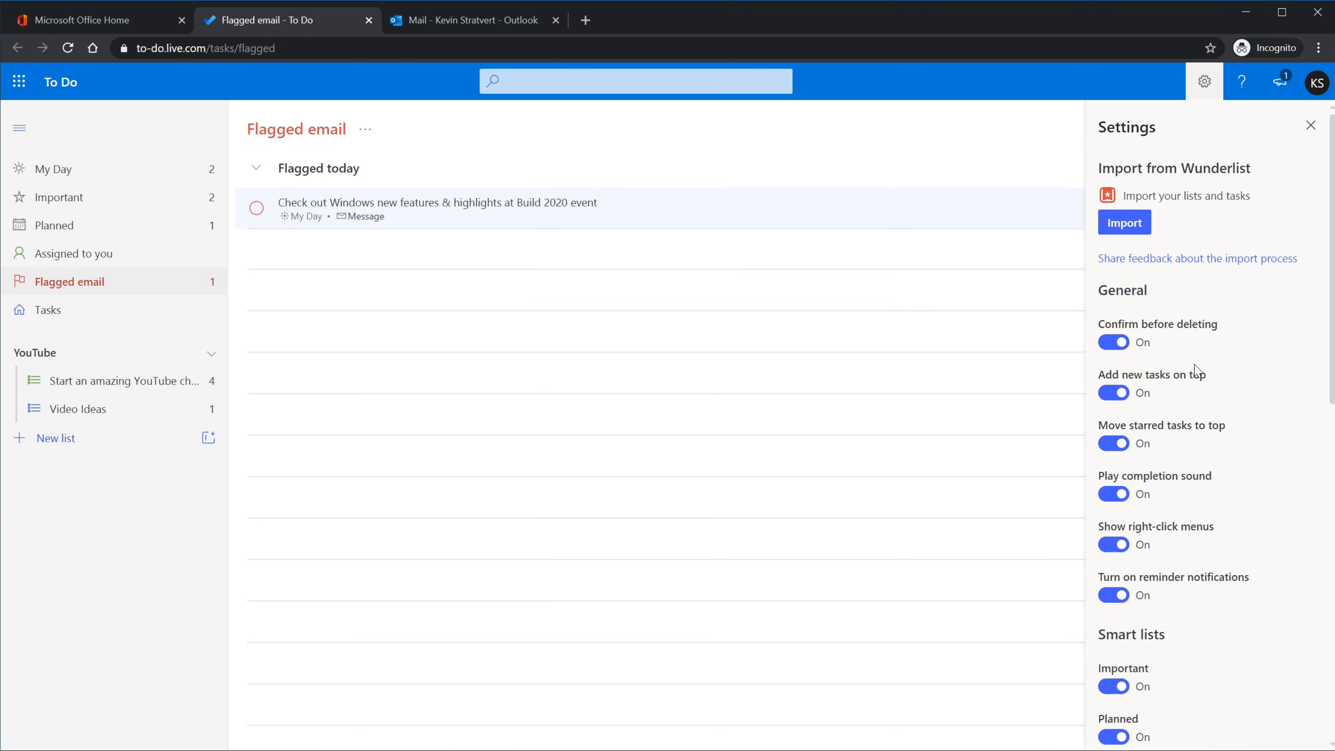
pyautogui.scroll(-3, 1194, 326)
pyautogui.scroll(-1, 1189, 371)
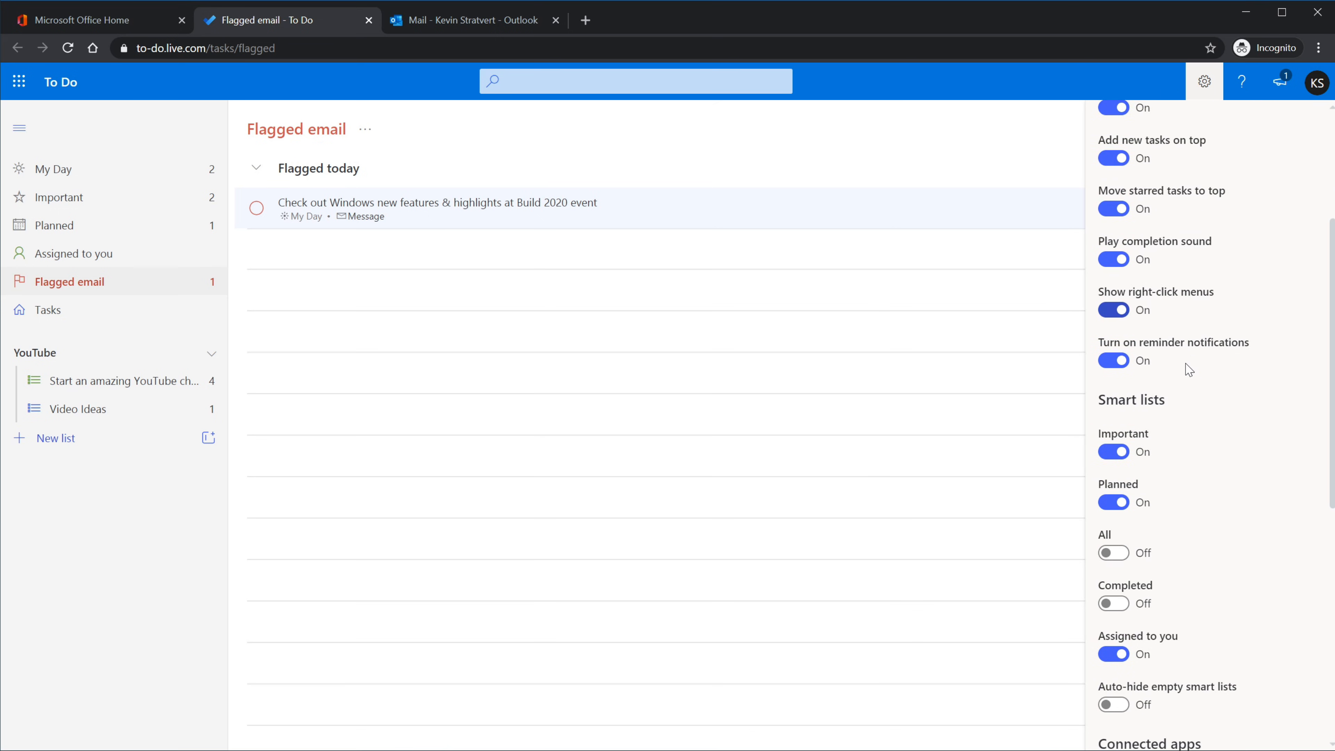
pyautogui.click(1118, 556)
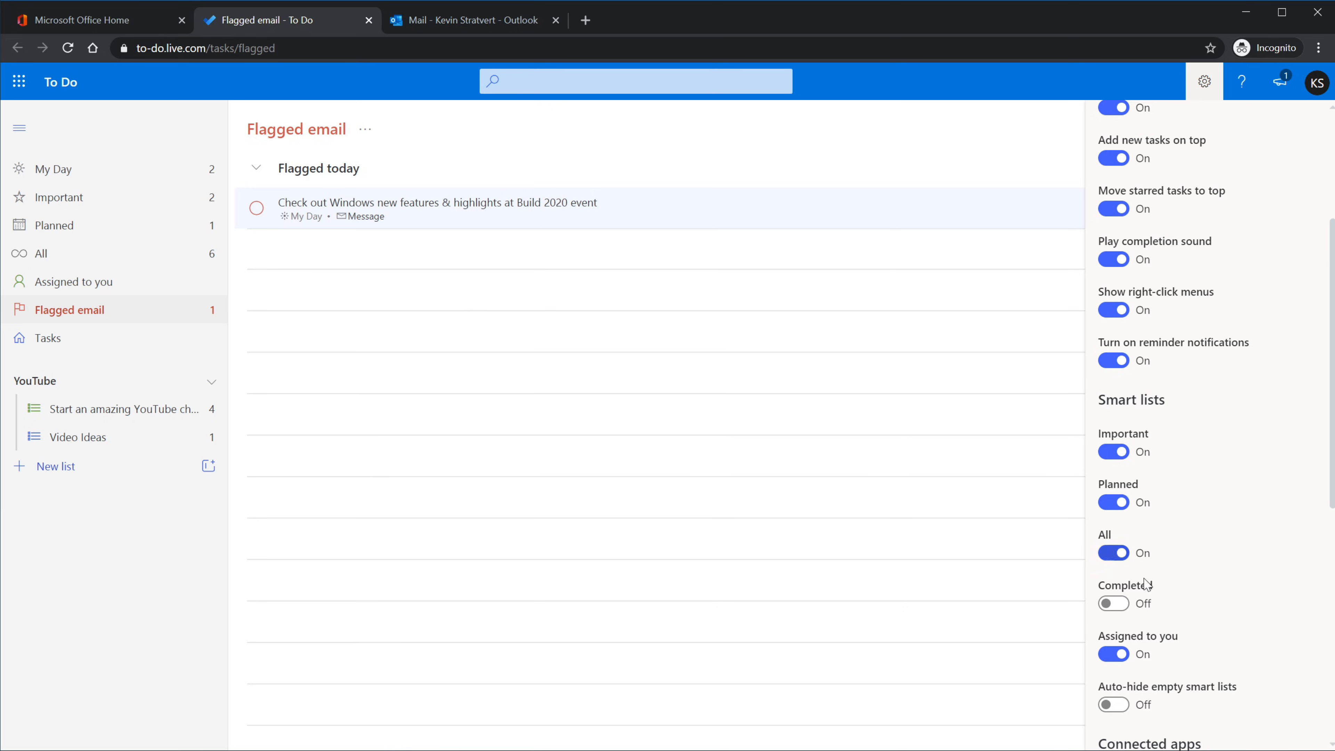
pyautogui.click(1116, 604)
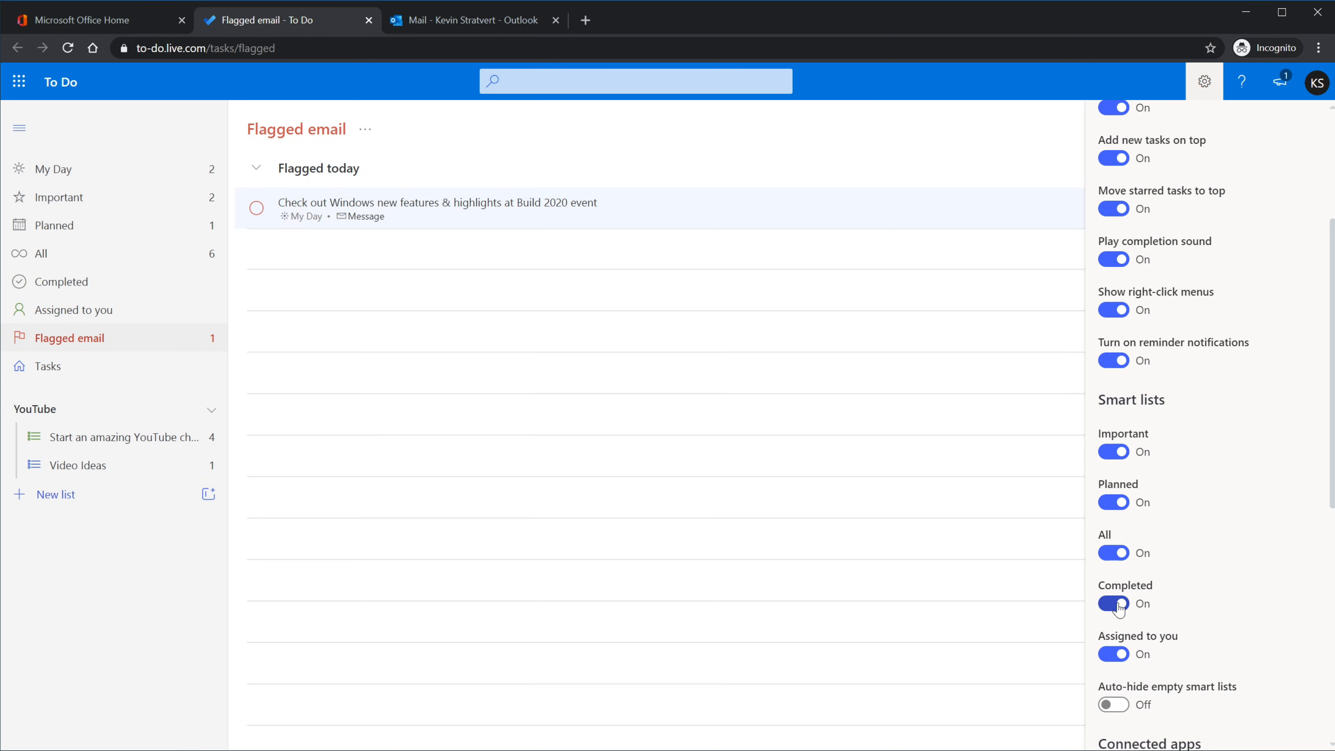